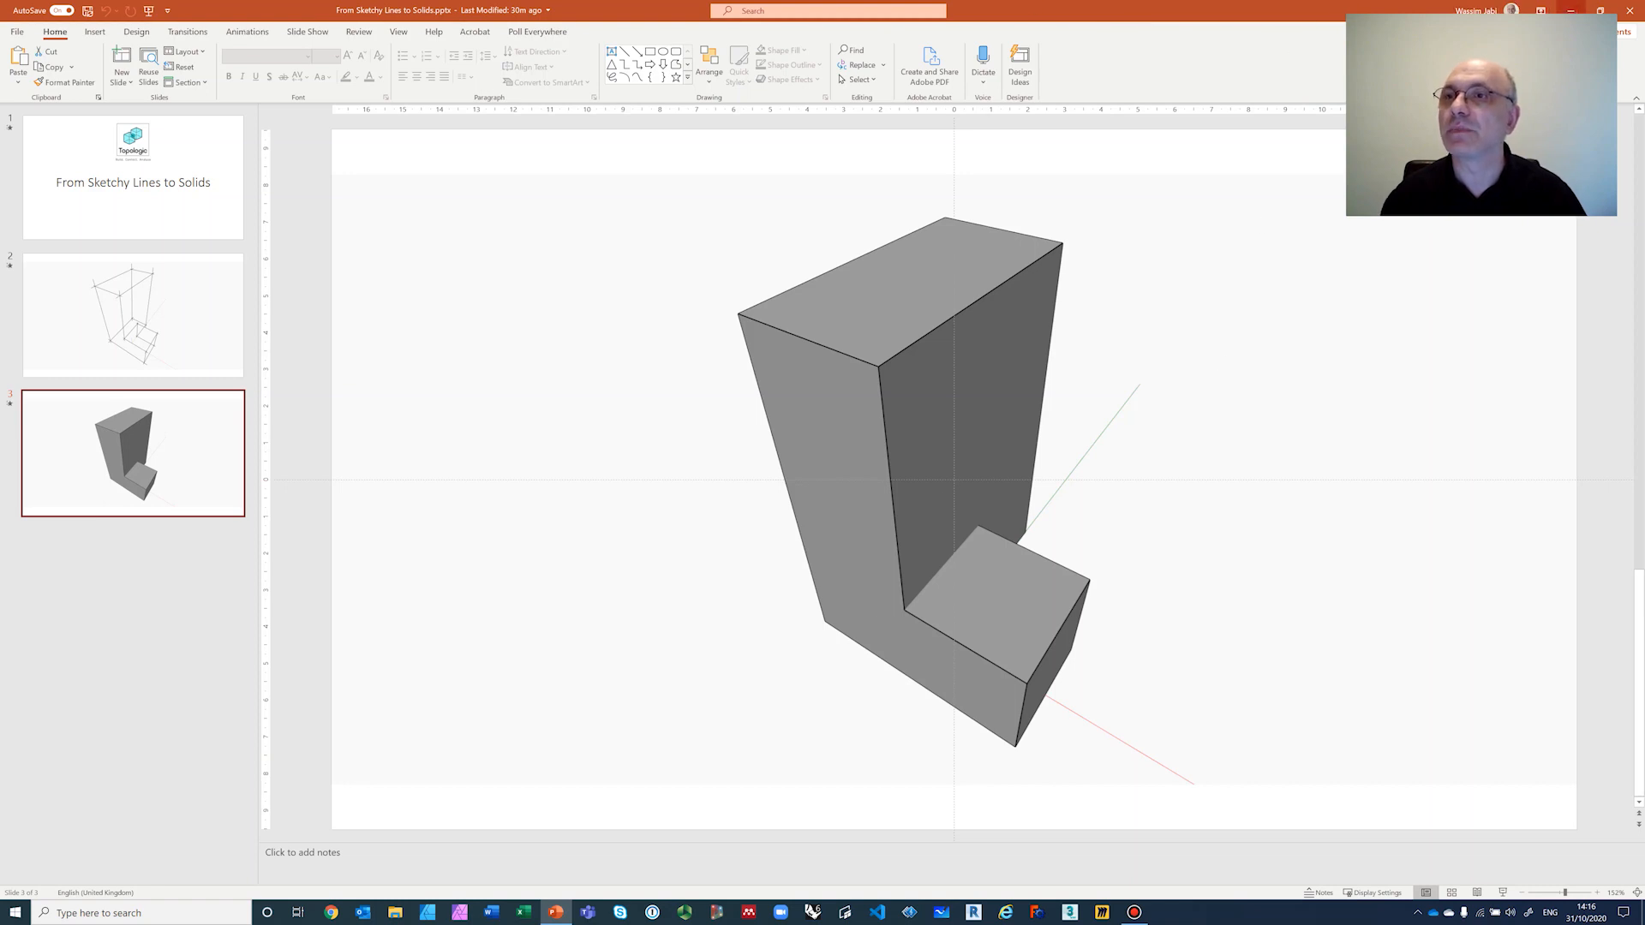
Step: Switch from the presentation to a new Dynamo workspace and add a File Path node to the canvas
{"action": "left_click", "coordinate": [1571, 10]}
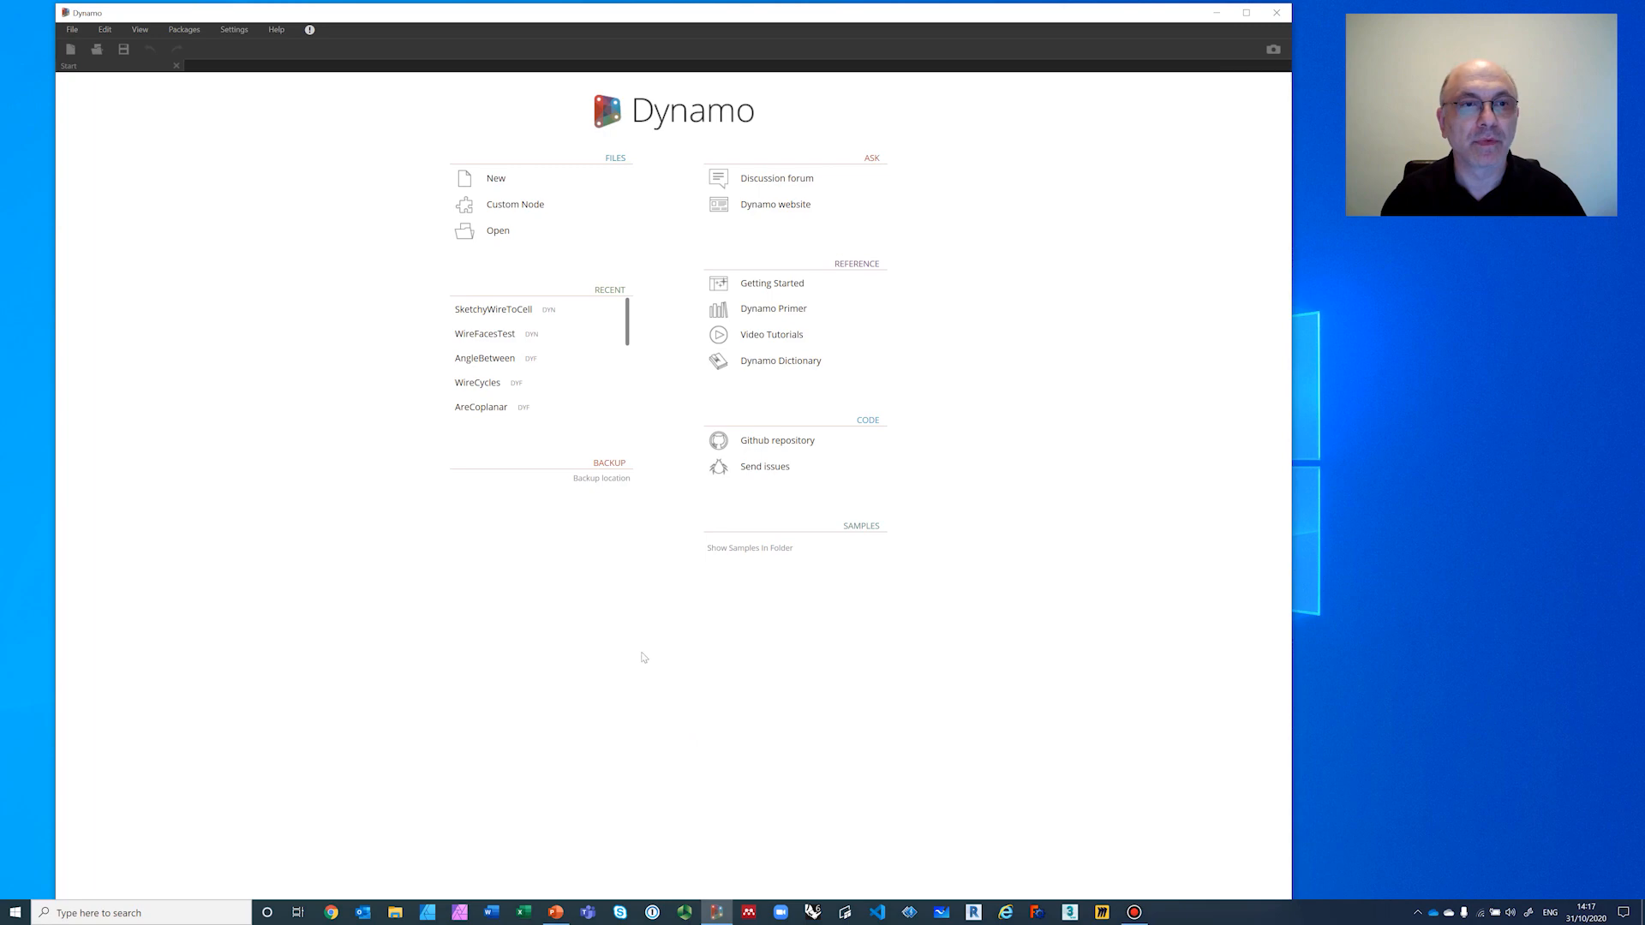
{"action": "left_click", "coordinate": [491, 178]}
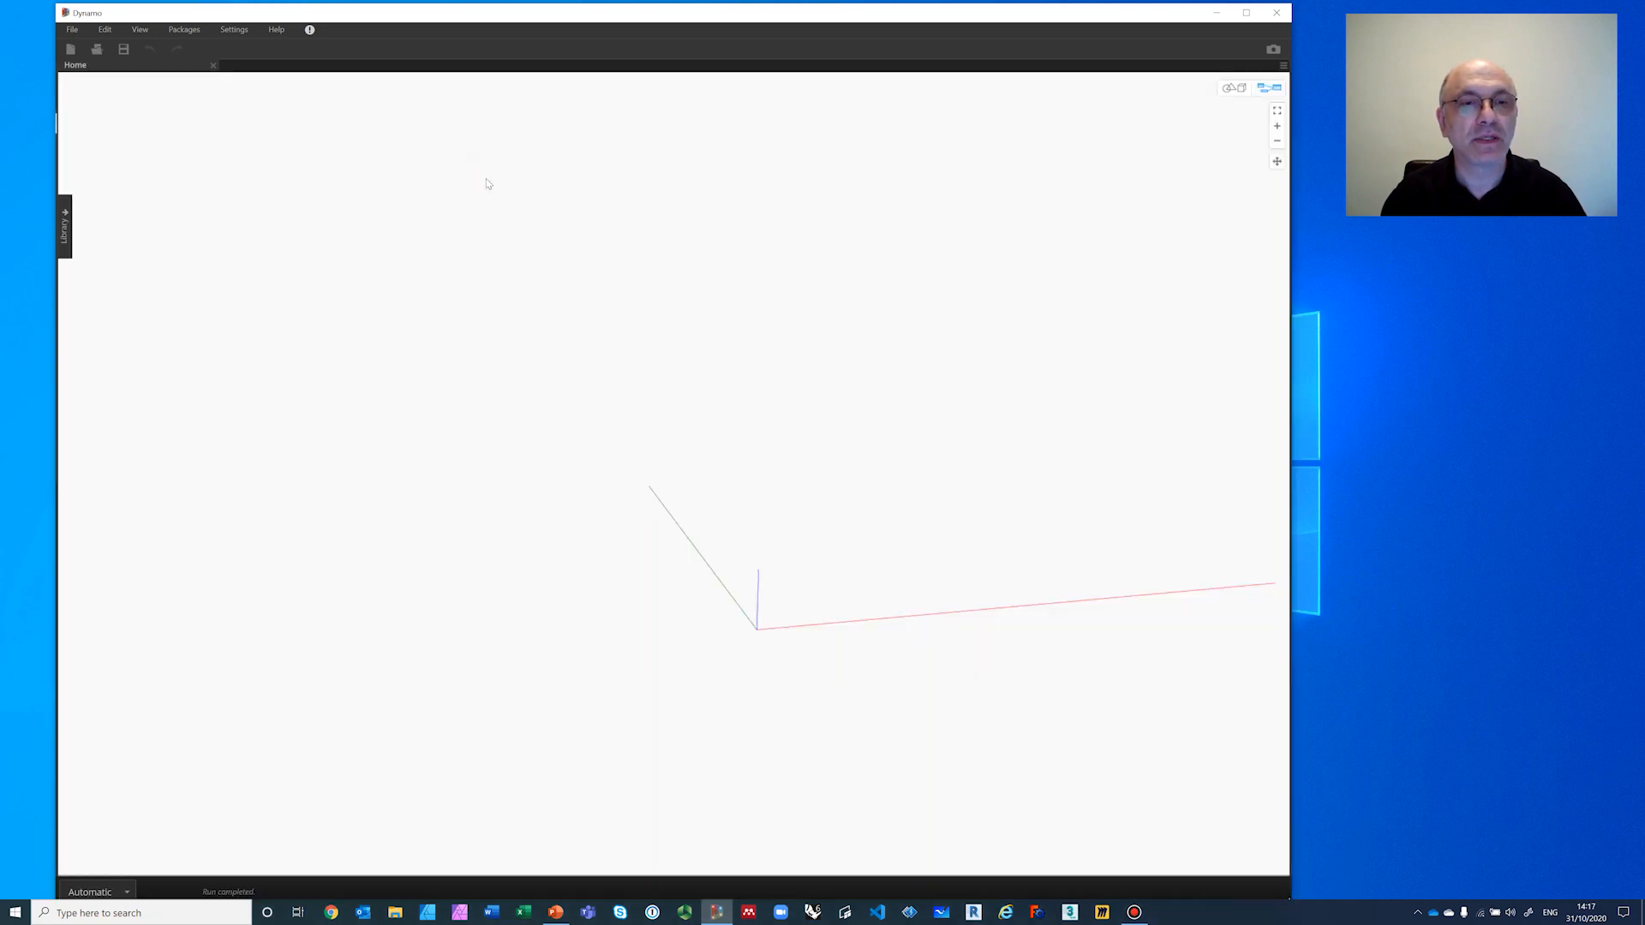
{"action": "right_click", "coordinate": [511, 382]}
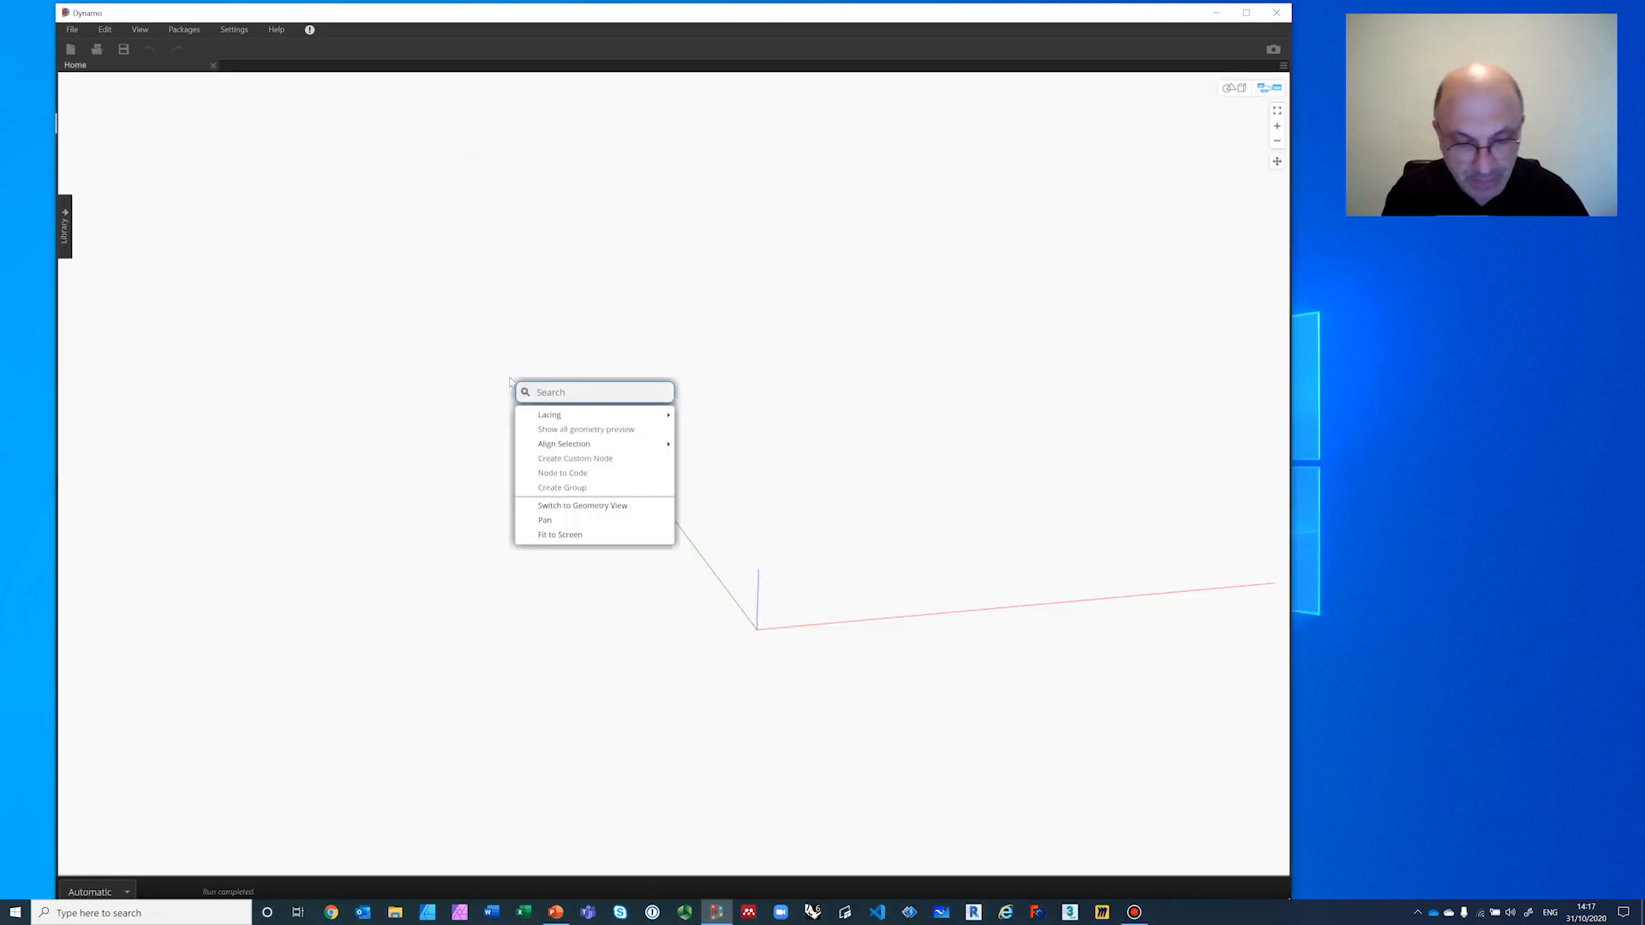
{"action": "type", "text": "file"}
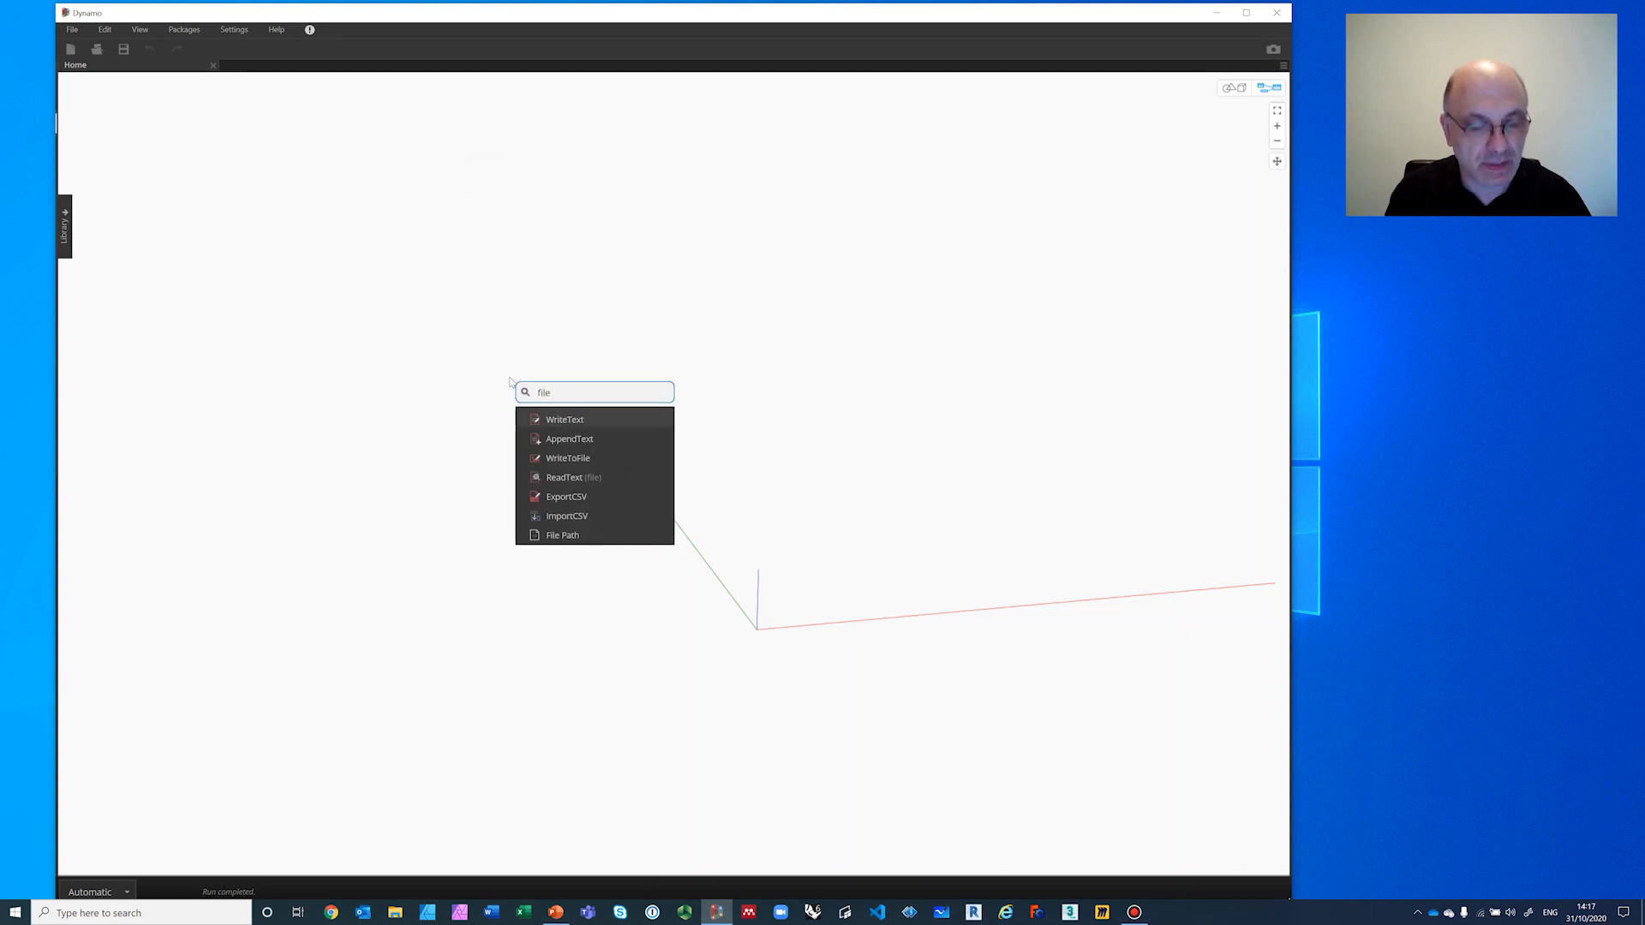
{"action": "type", "text": " path"}
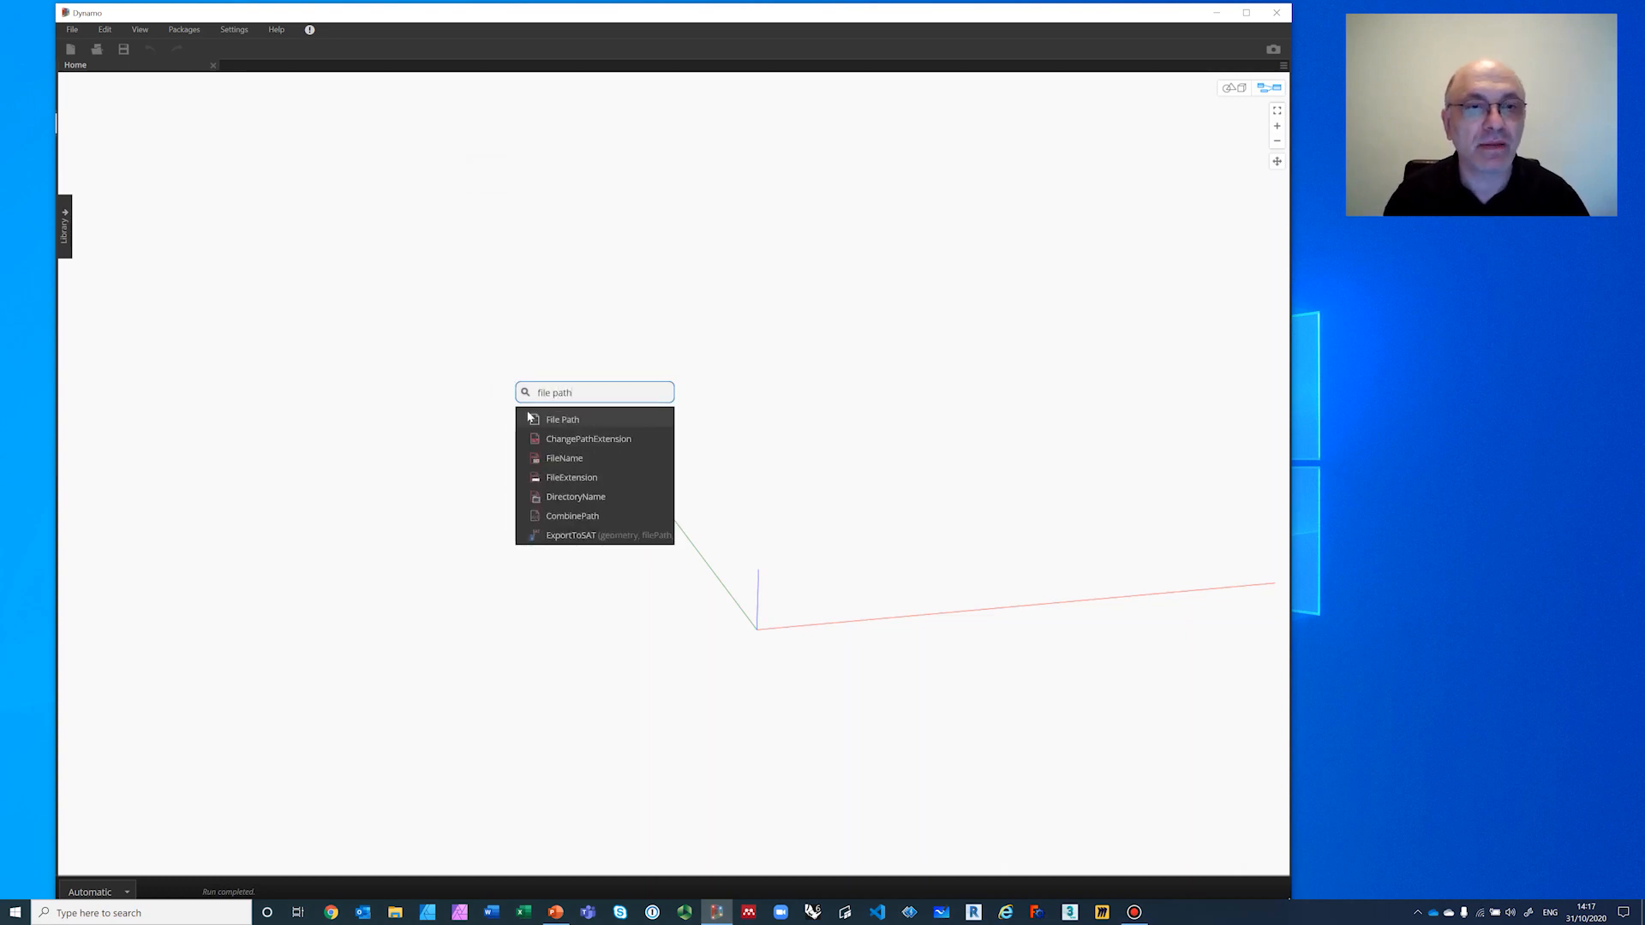
{"action": "left_click", "coordinate": [530, 419]}
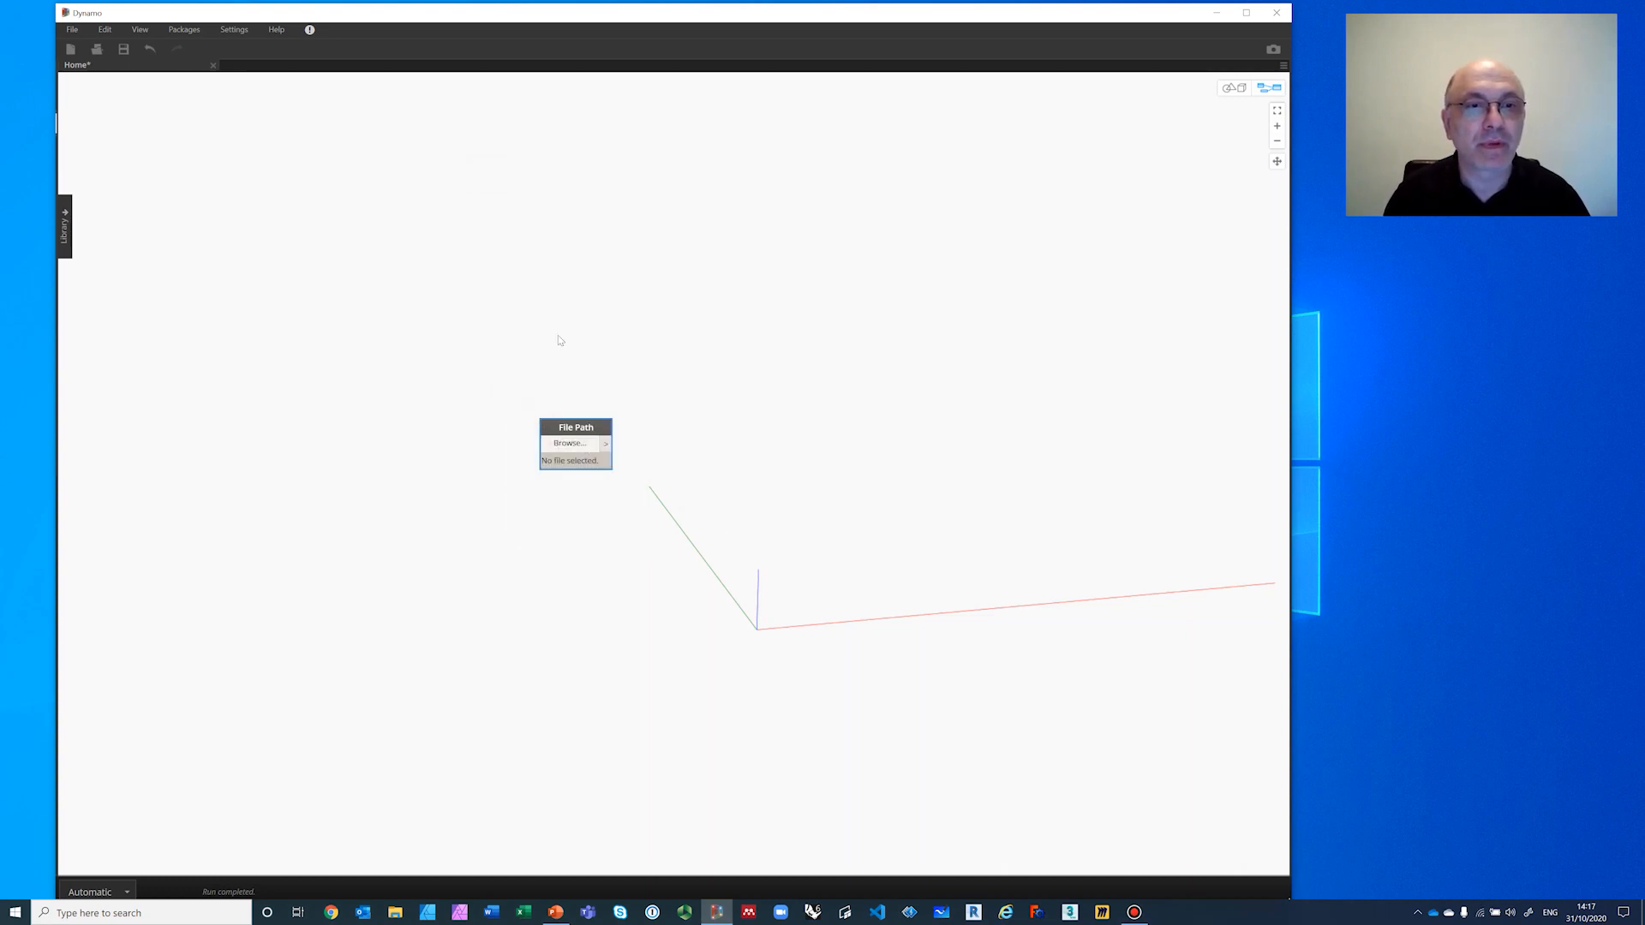
Step: Select the desktop file sketchyWire.brep in the File Path node and shift the node aside to free space on the canvas
{"action": "left_click", "coordinate": [564, 445]}
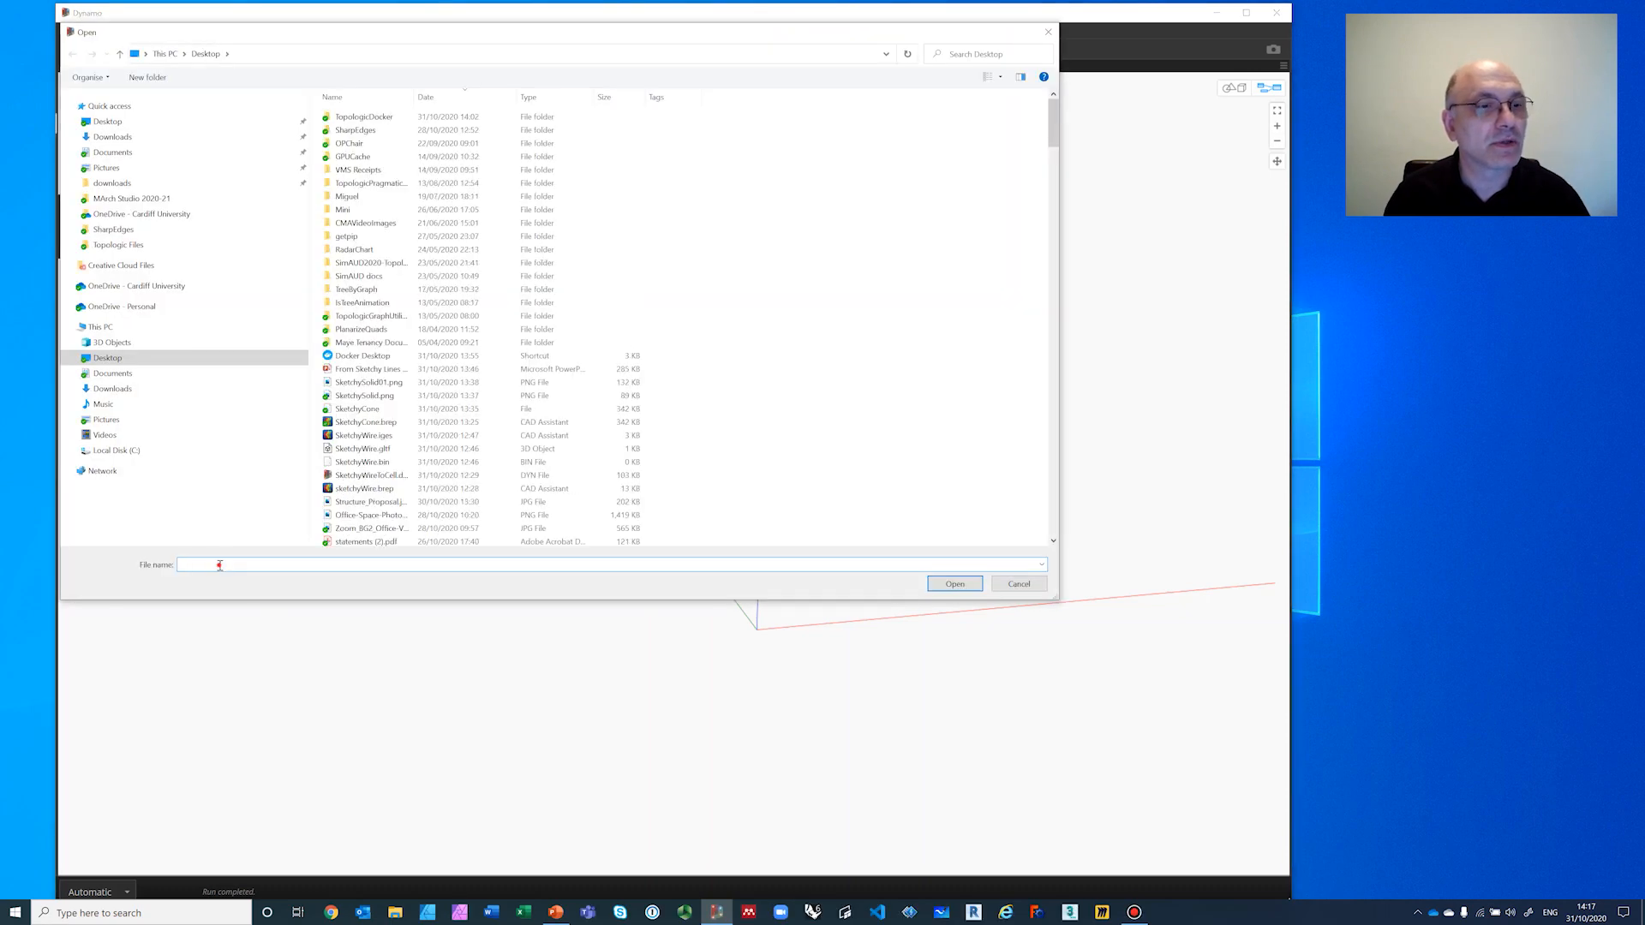
{"action": "type", "text": "S"}
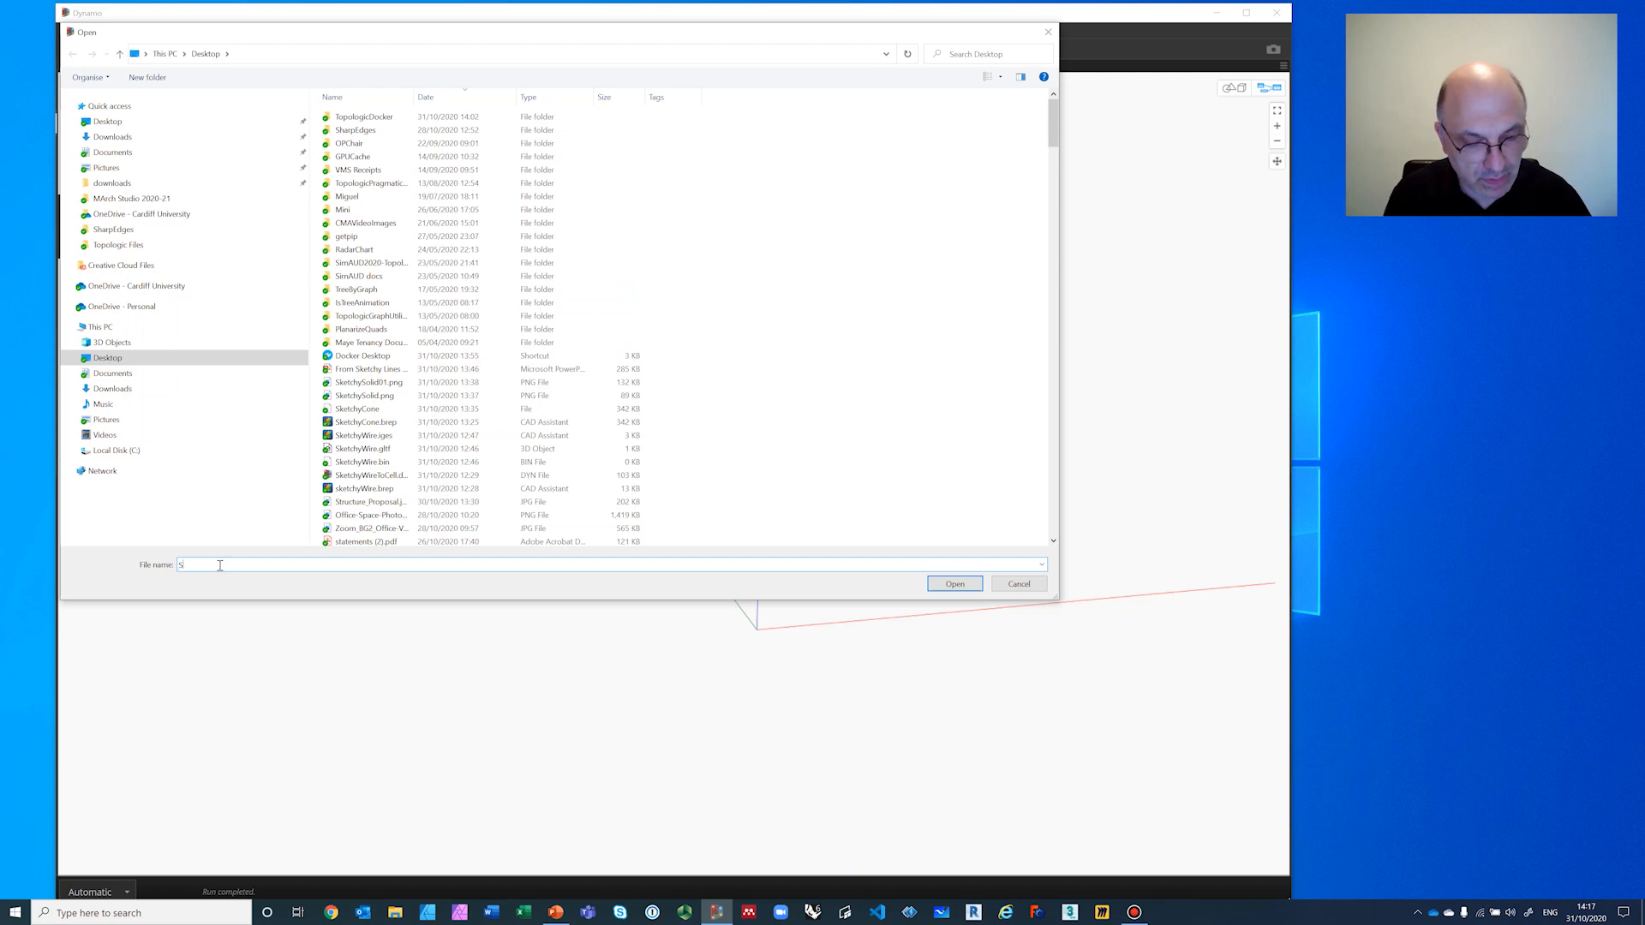
{"action": "type", "text": "ketchy"}
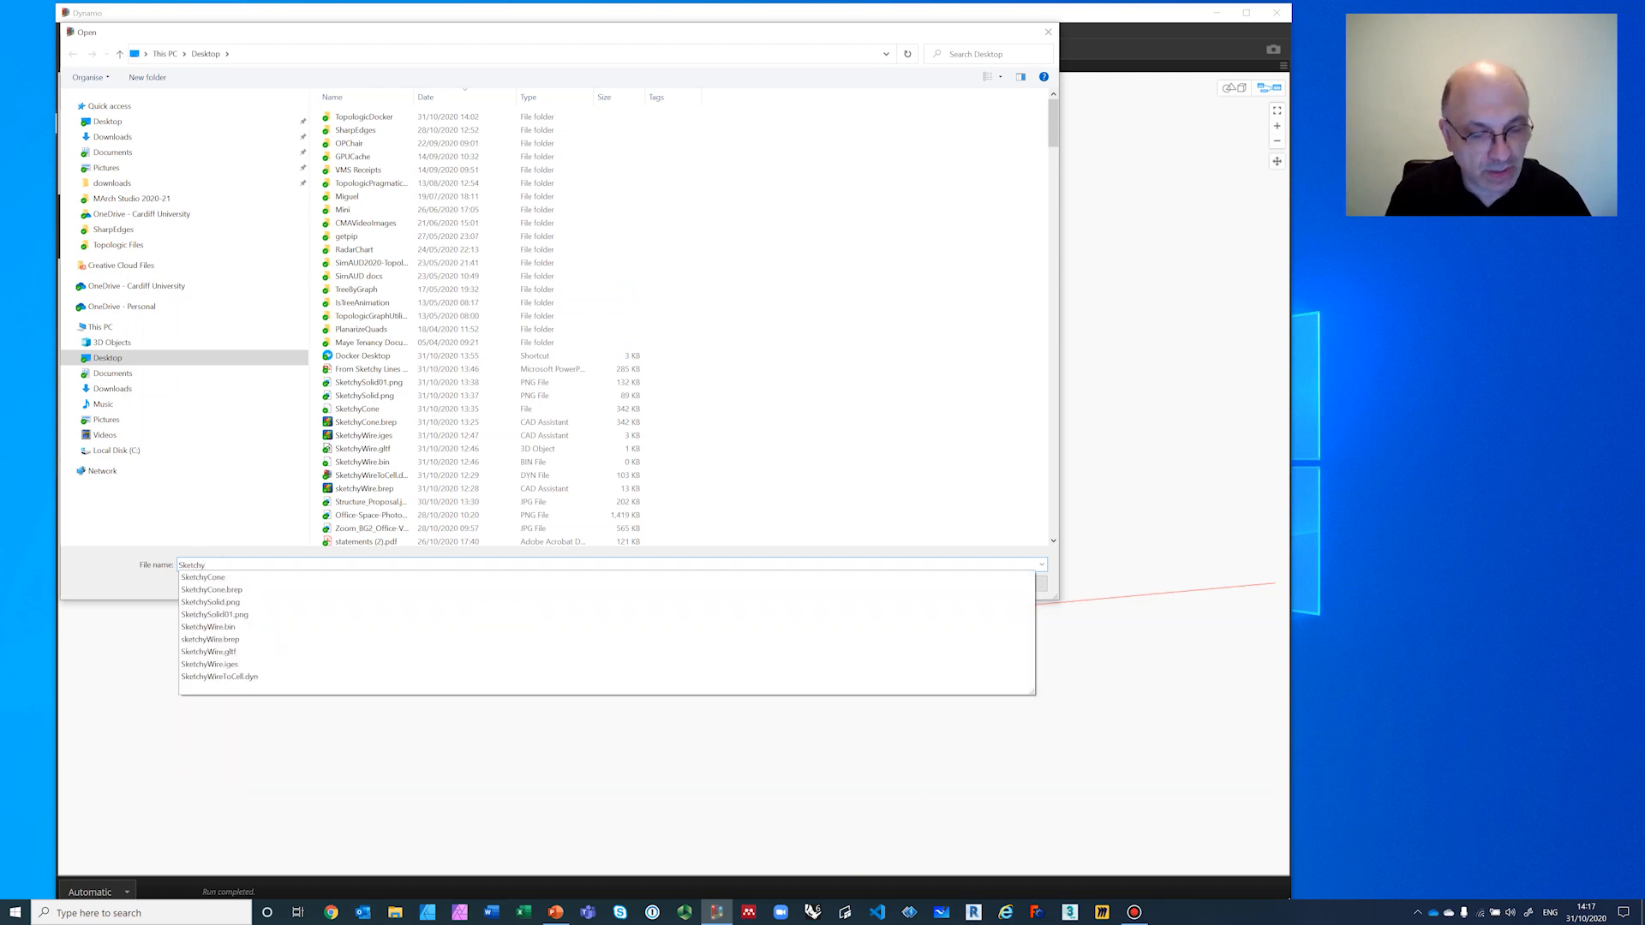
{"action": "type", "text": "Wire"}
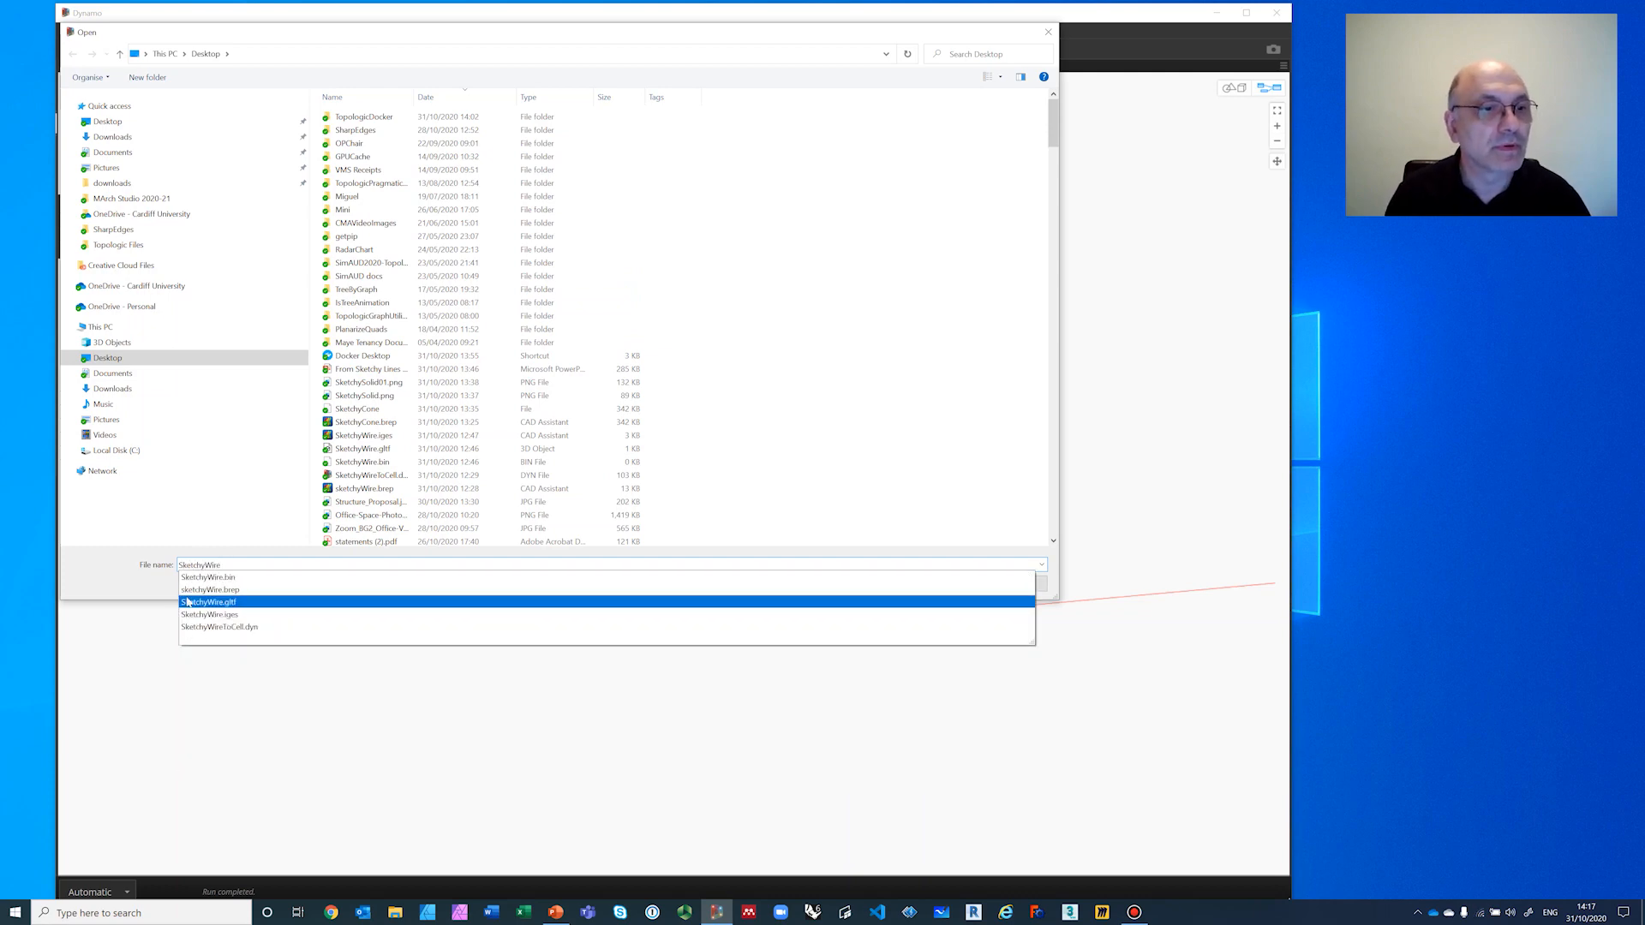
{"action": "left_click", "coordinate": [195, 591]}
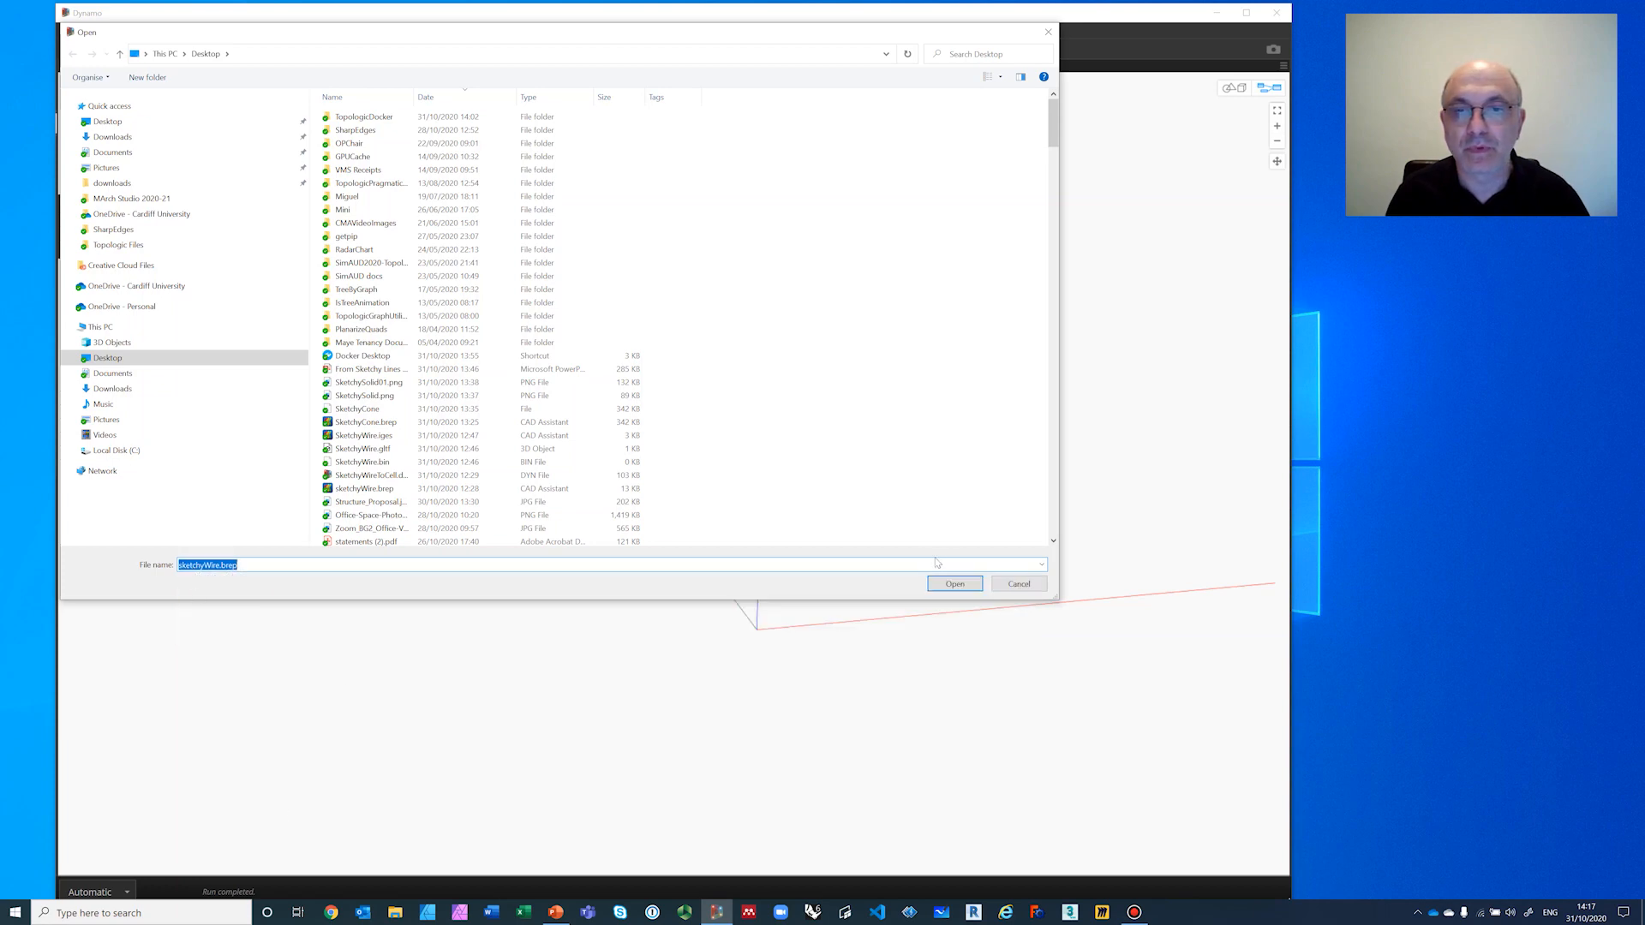
{"action": "left_click", "coordinate": [950, 583]}
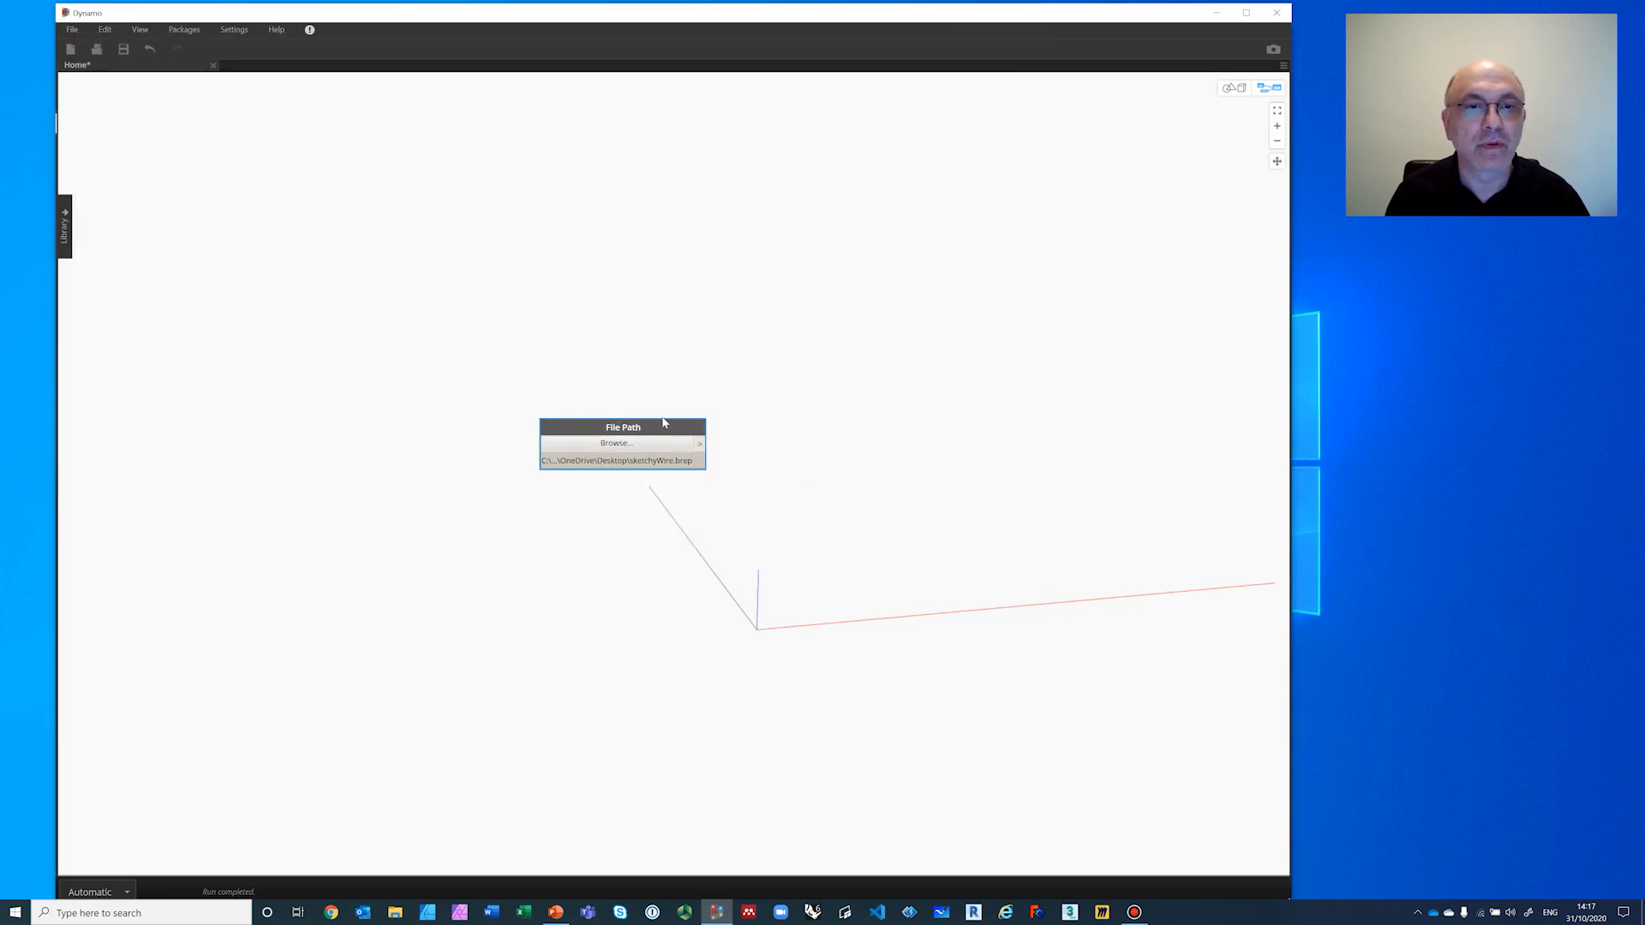
{"action": "left_click_drag", "start_coordinate": [674, 429], "coordinate": [472, 421]}
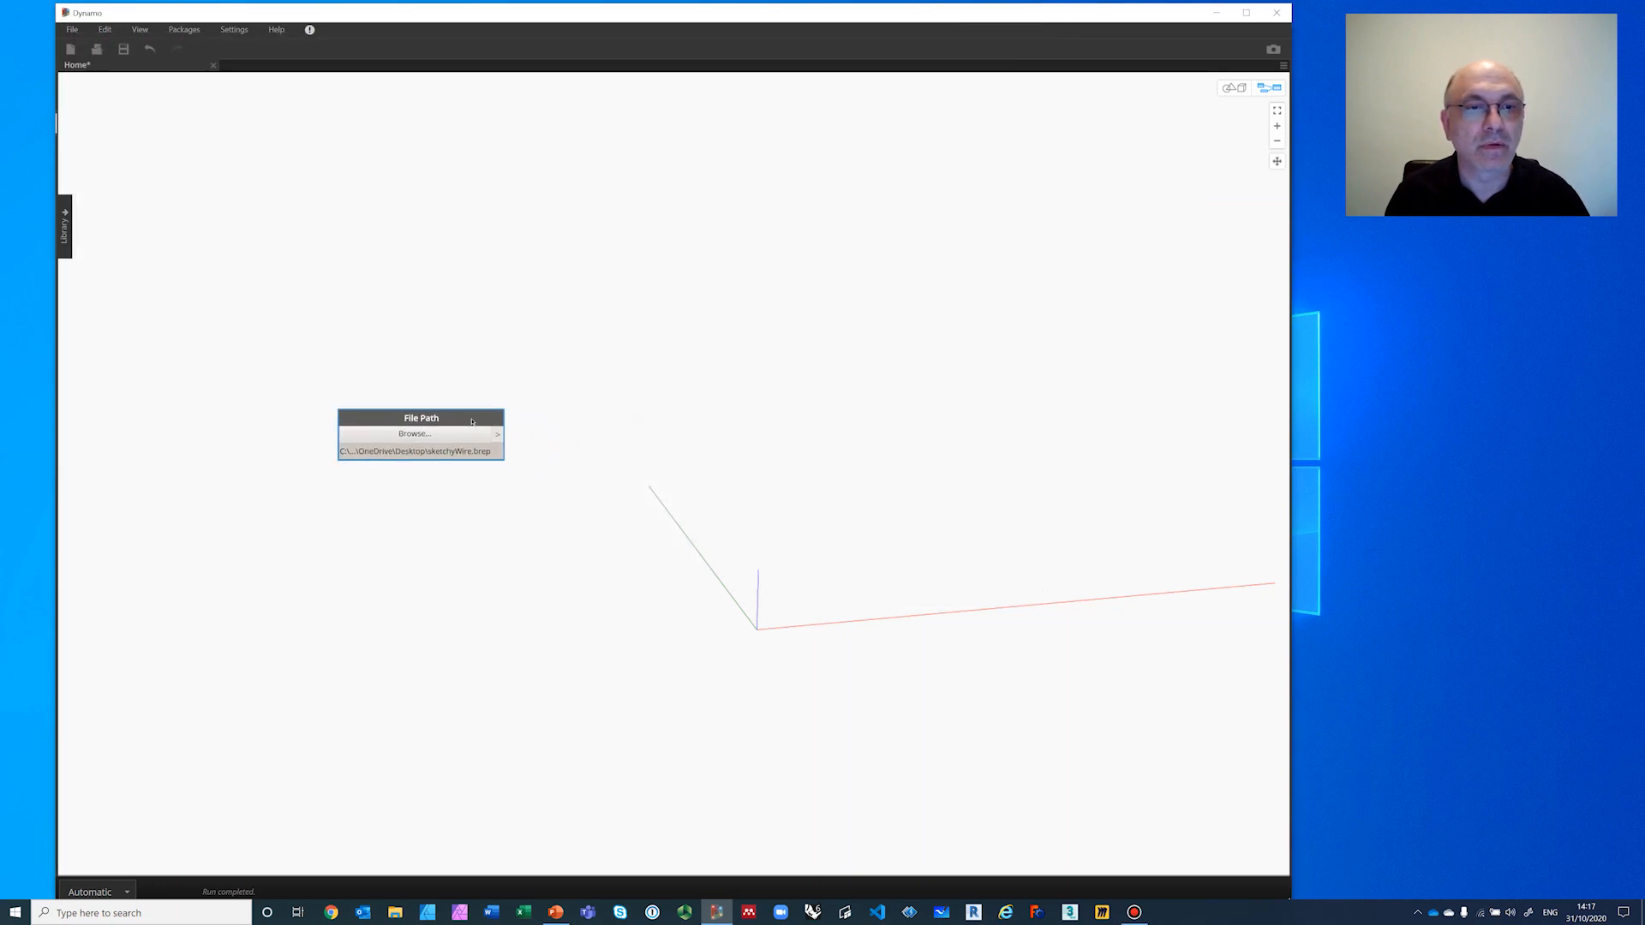
Step: Add a Topology.ByImportedBRep node and connect the File Path output to its filePath input
{"action": "right_click", "coordinate": [555, 420]}
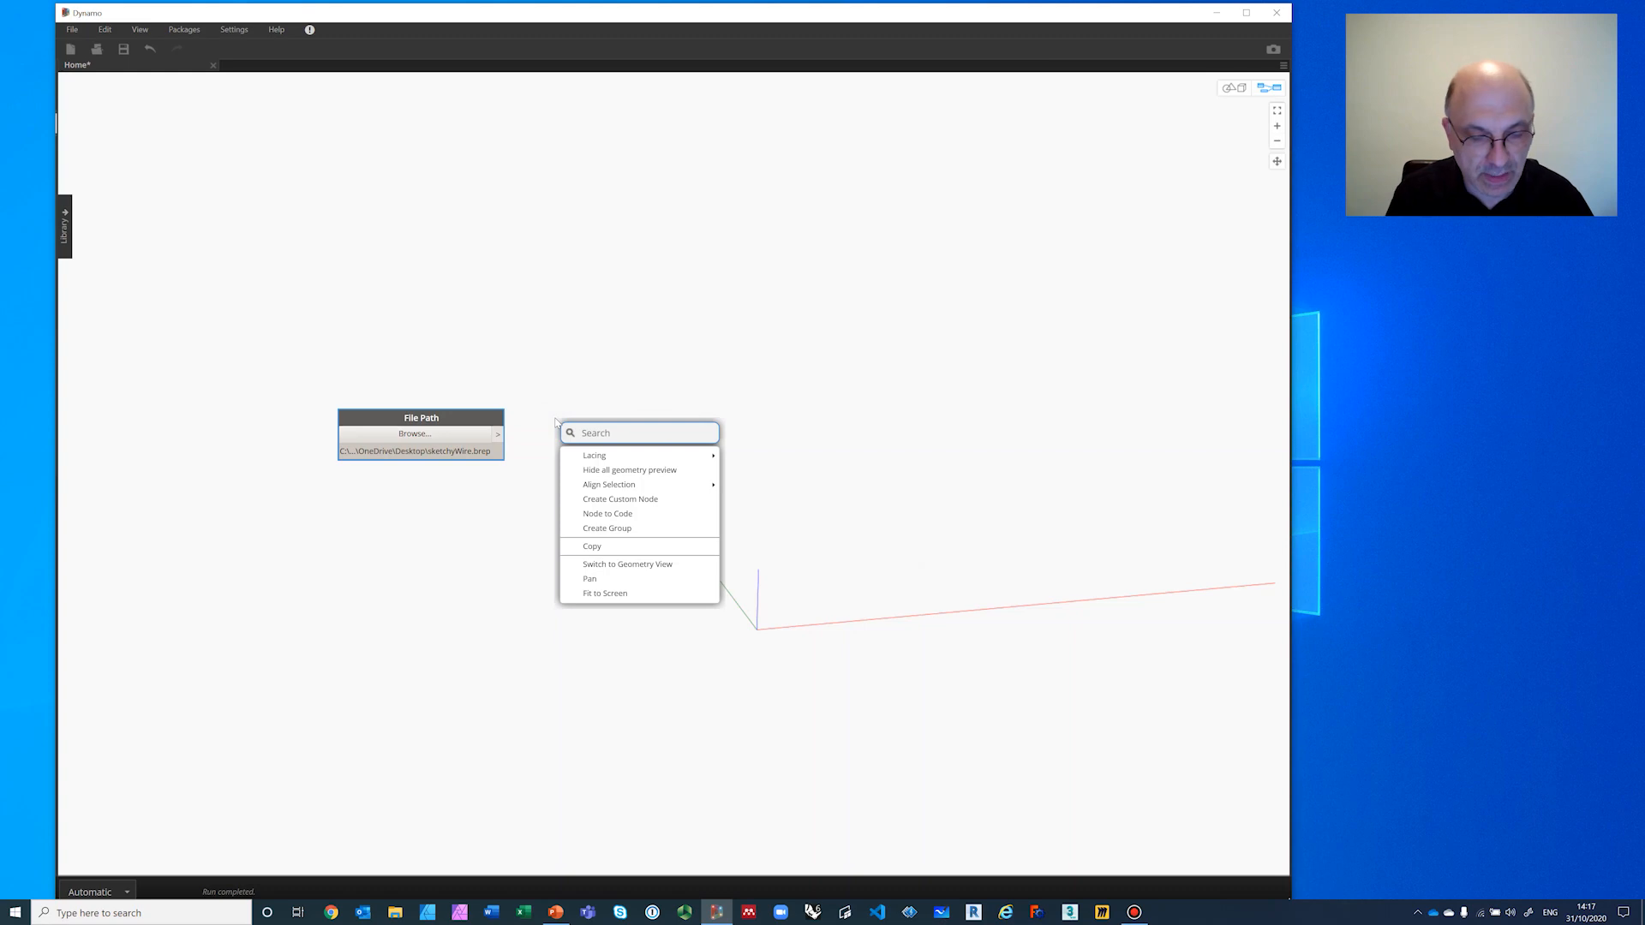
{"action": "type", "text": "byimported"}
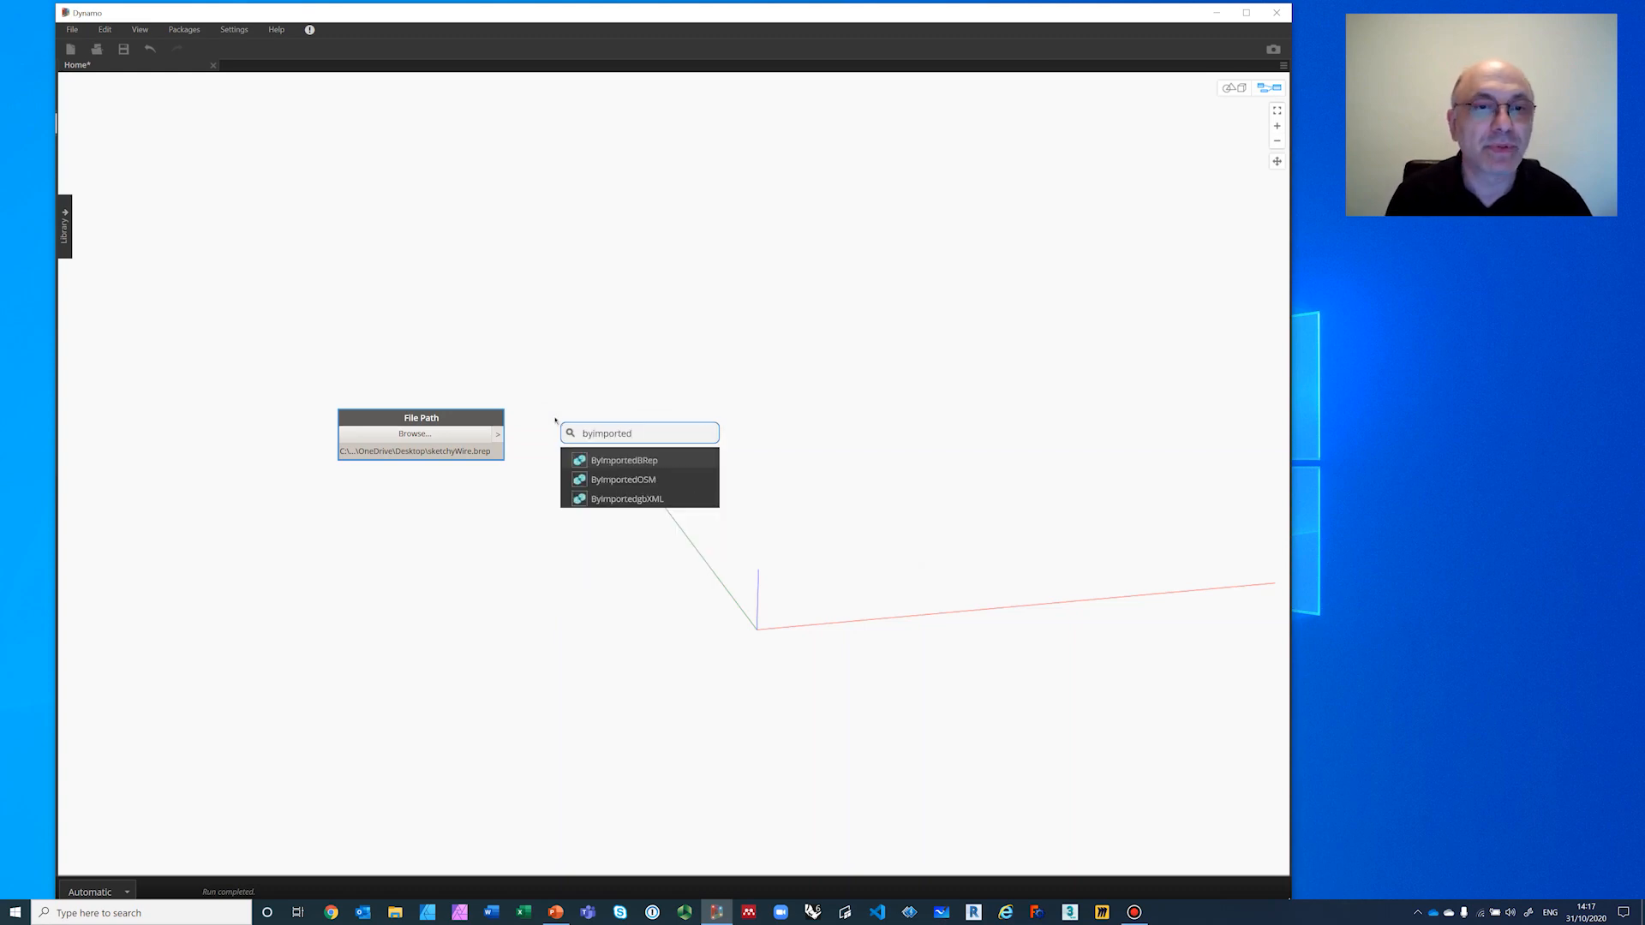
{"action": "key", "text": "Return"}
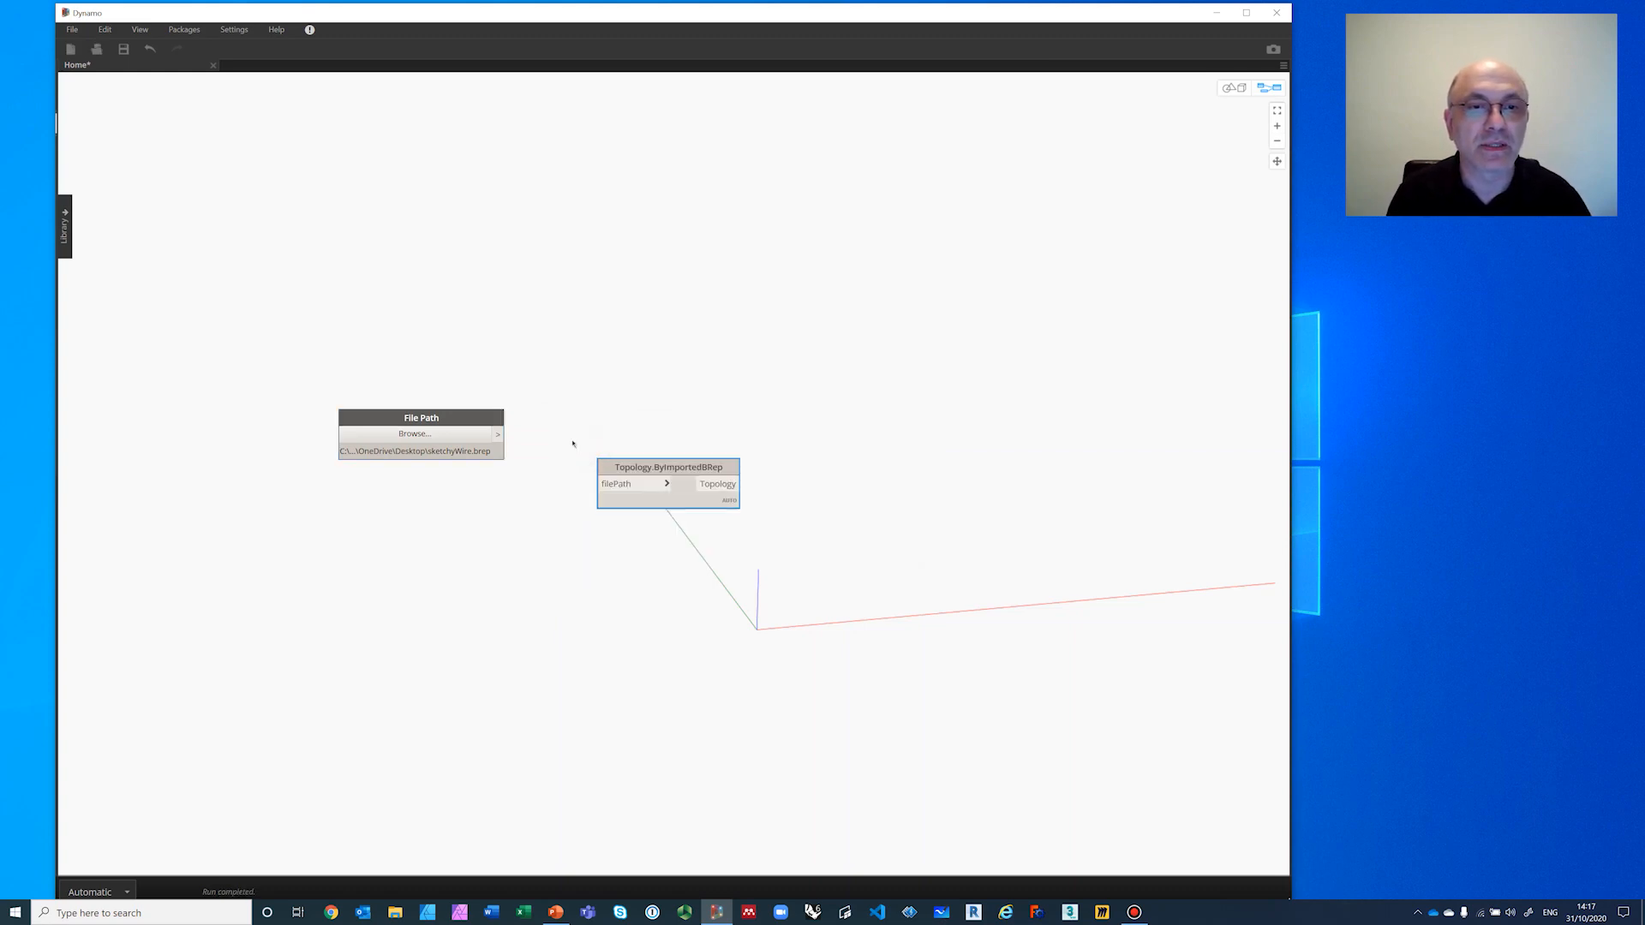
{"action": "left_click_drag", "start_coordinate": [498, 435], "coordinate": [606, 482]}
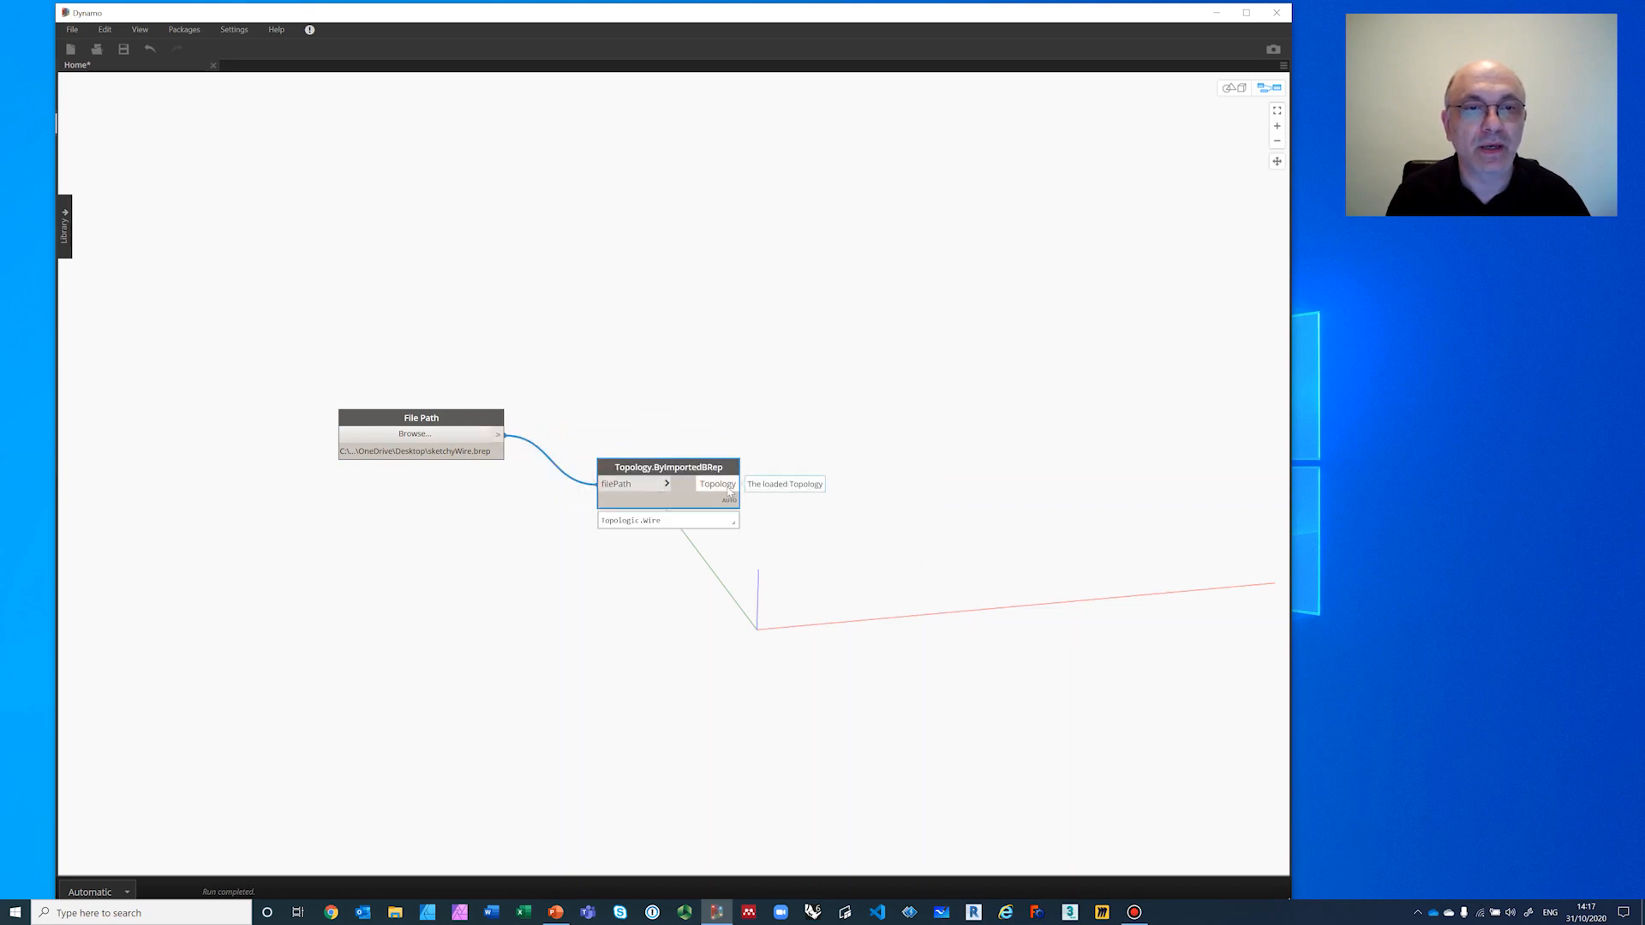
Step: Add a Topology.Geometry node and feed it the Topology output of the Topology.ByImportedBRep node
{"action": "right_click", "coordinate": [777, 399]}
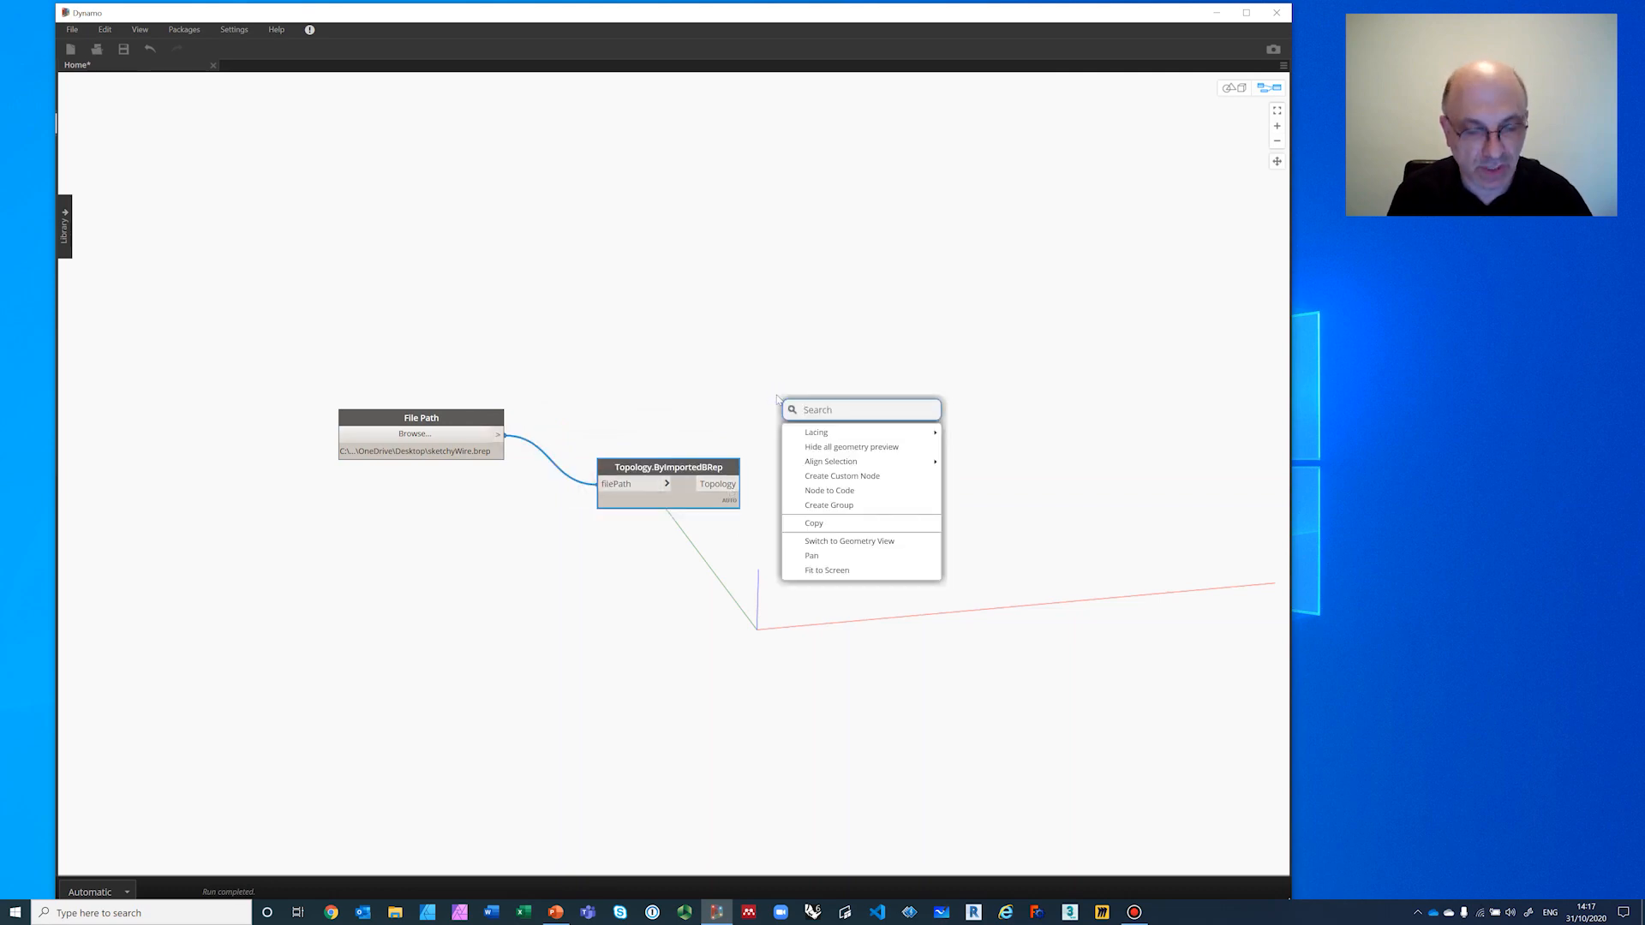
{"action": "type", "text": "topolog"}
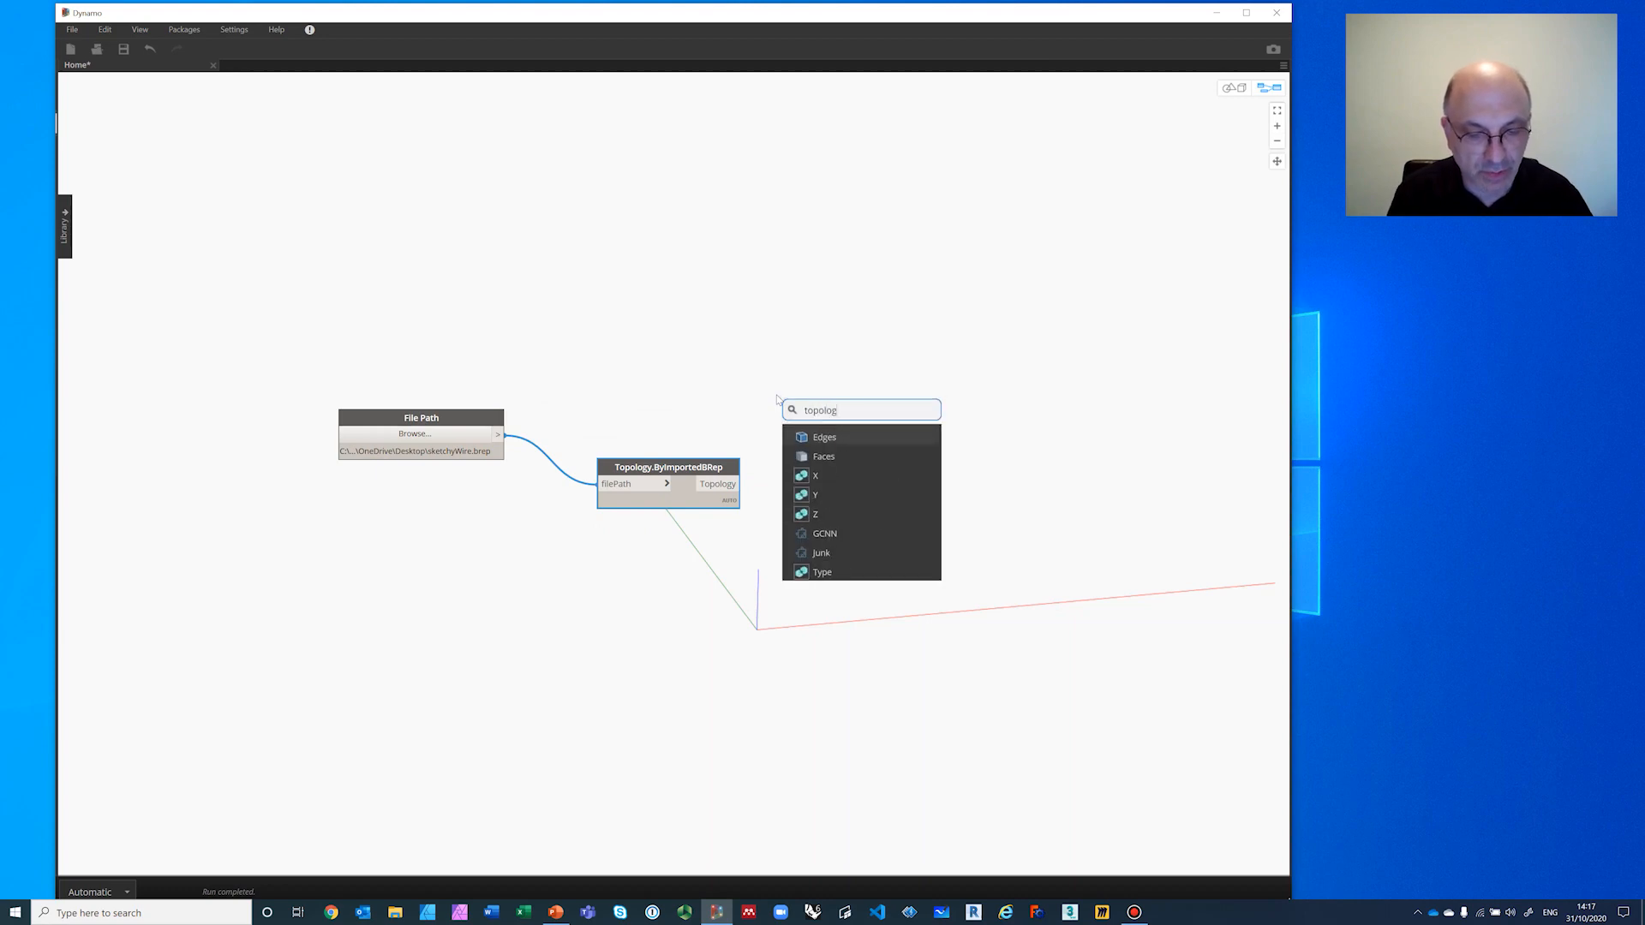
{"action": "type", "text": "y.geom"}
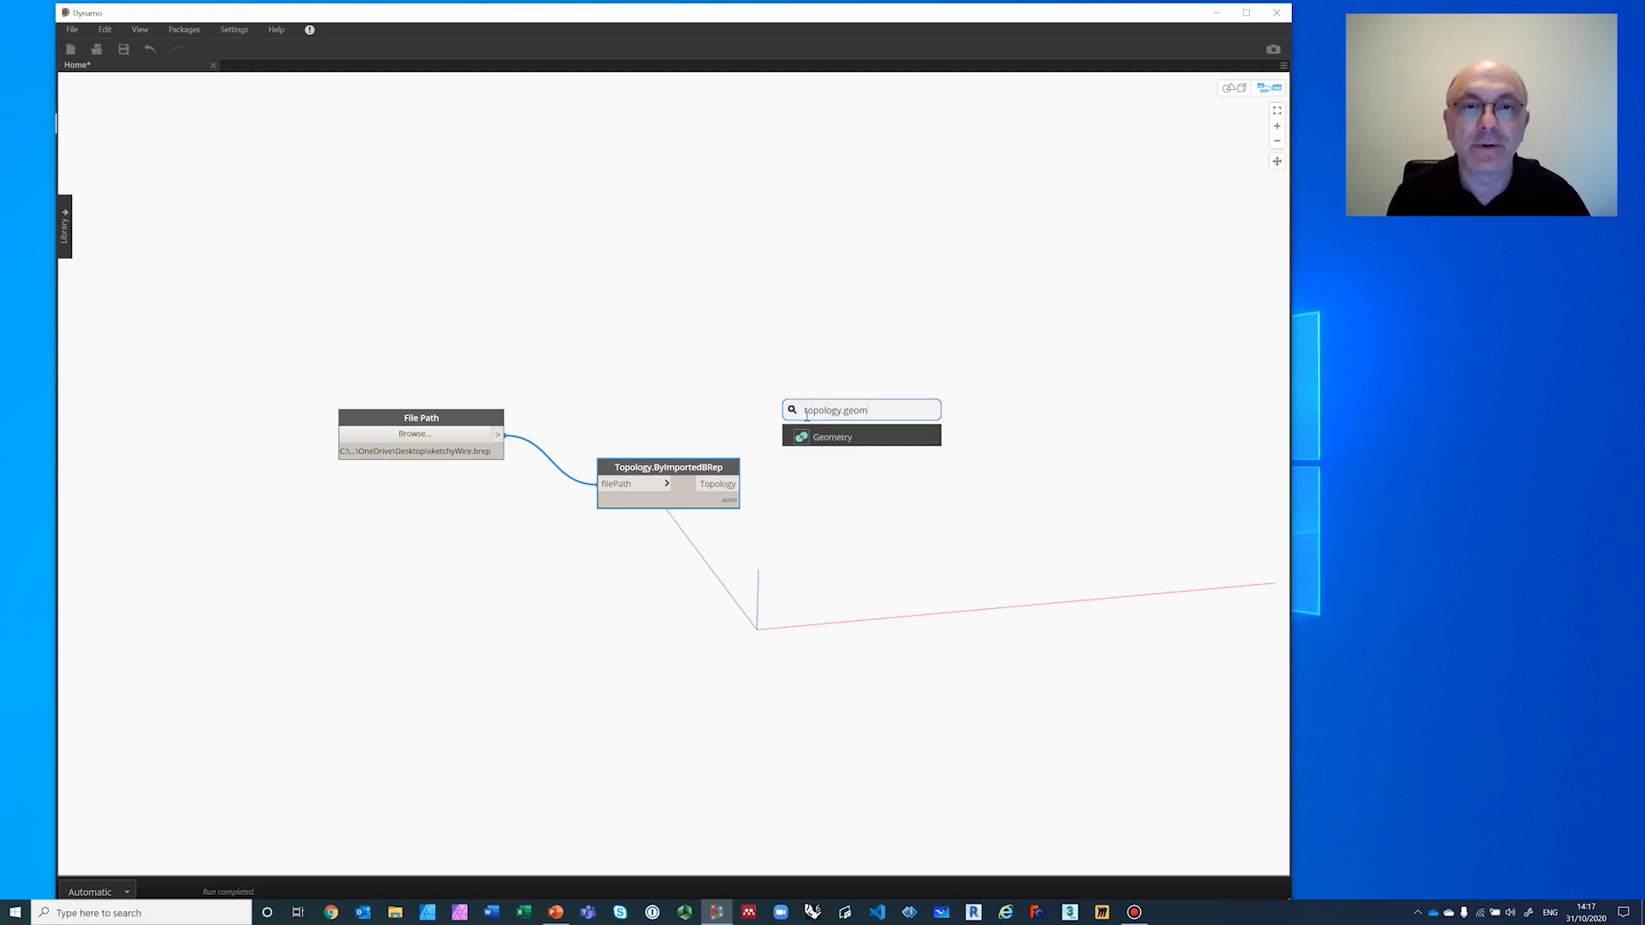
{"action": "left_click", "coordinate": [810, 439]}
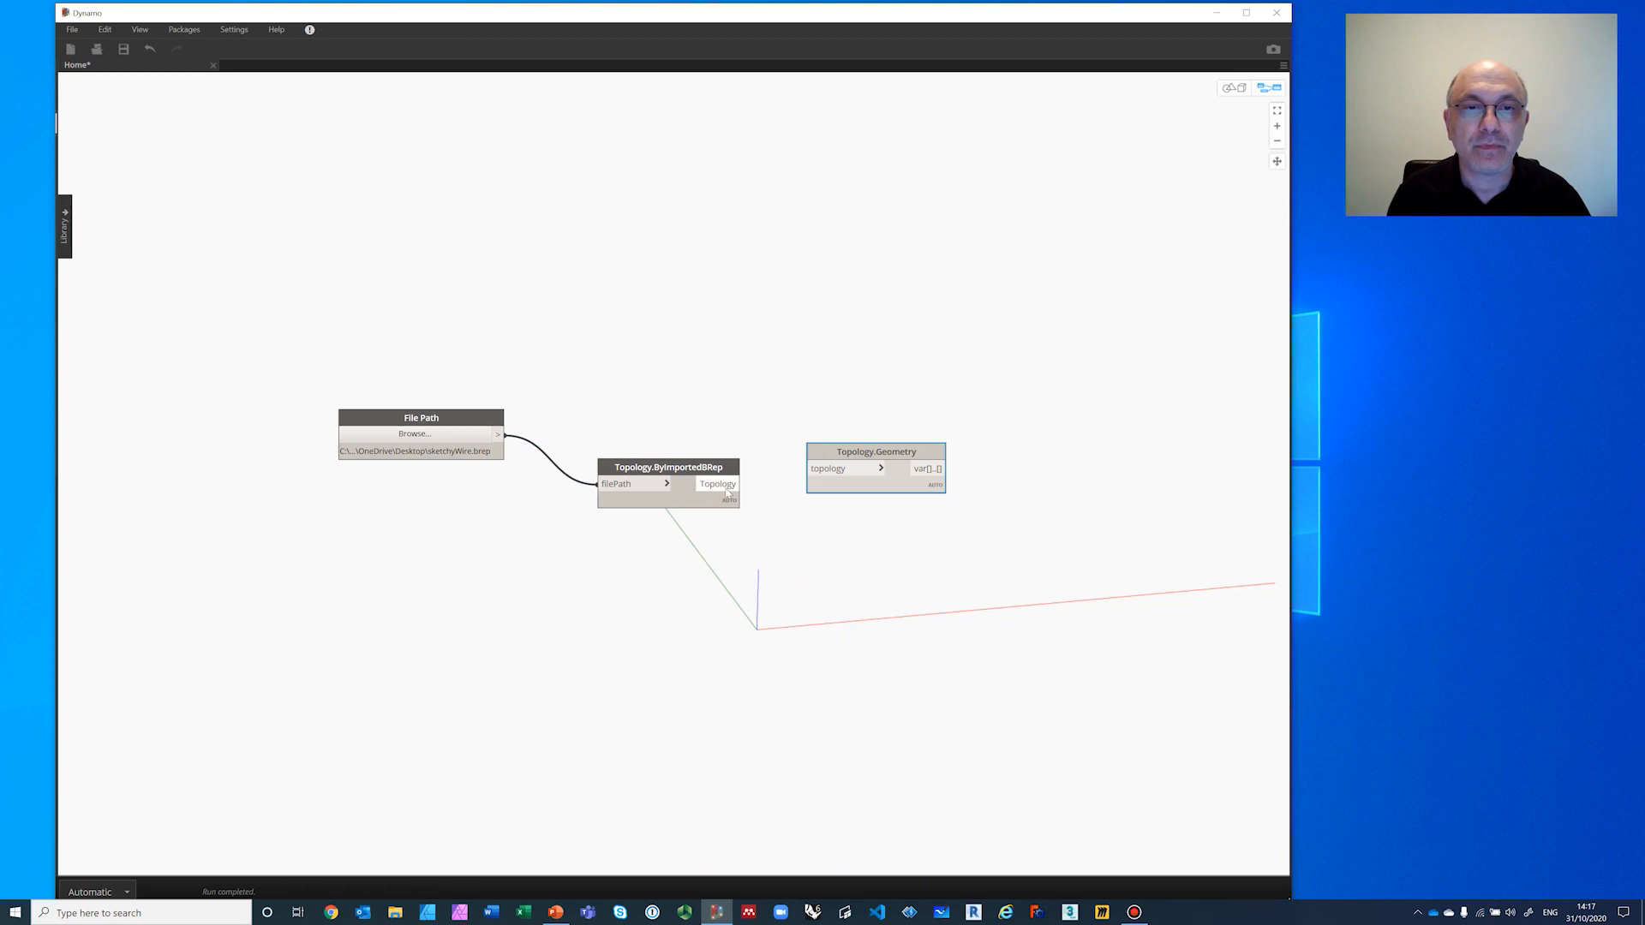
{"action": "left_click_drag", "start_coordinate": [739, 484], "coordinate": [809, 468]}
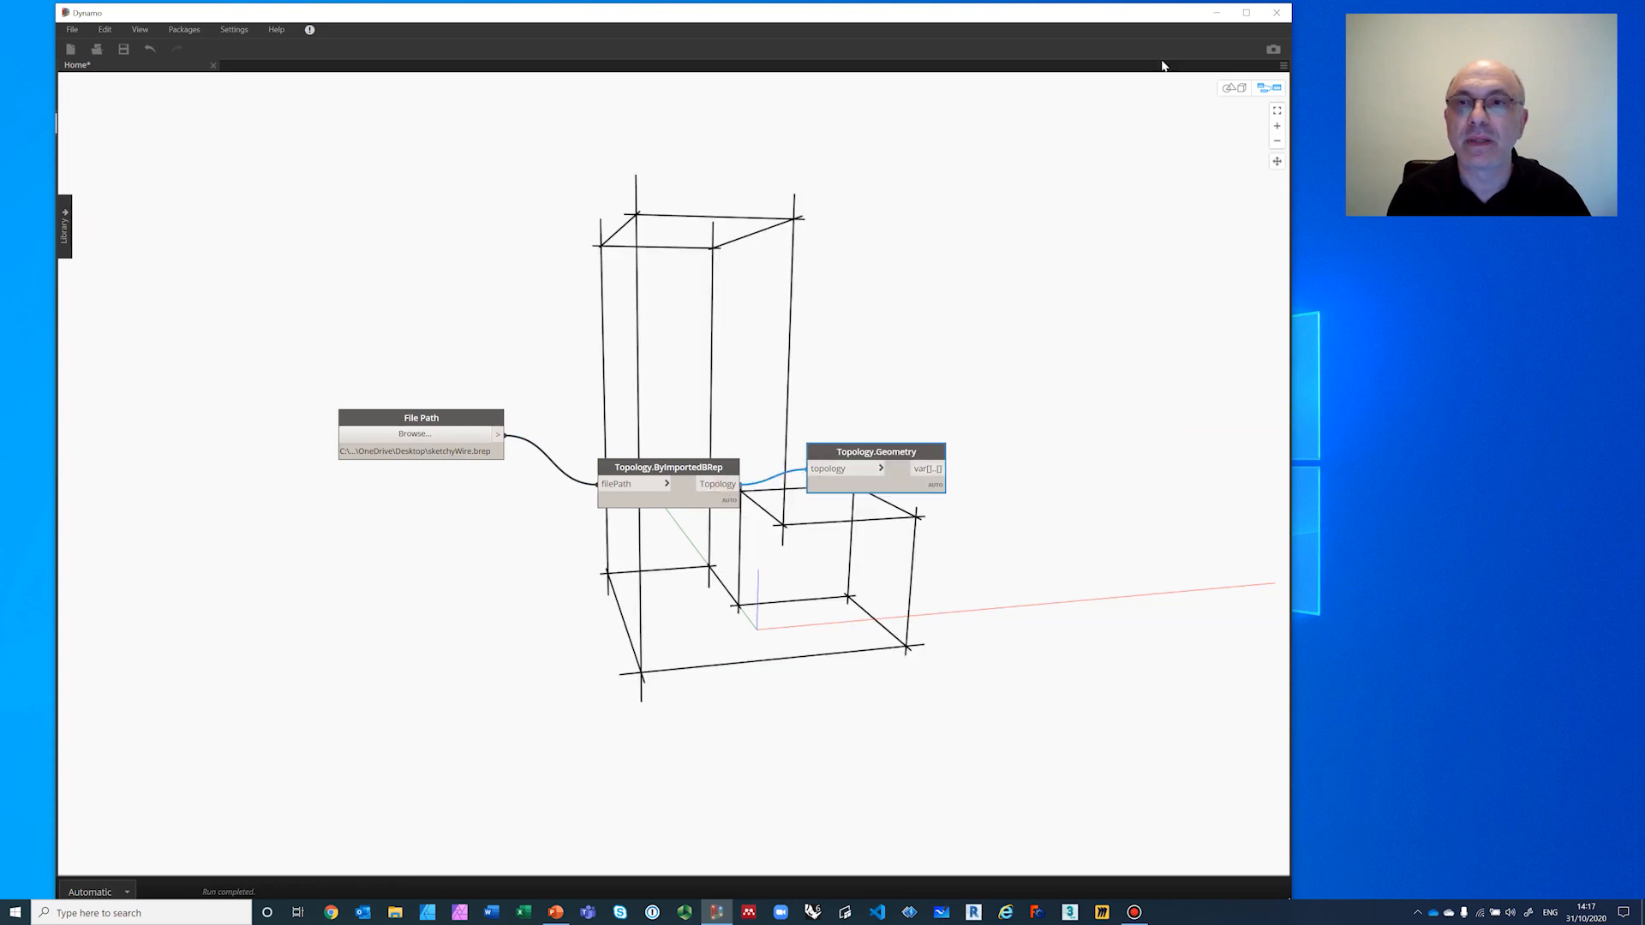
Step: Add a WireCycles node and connect the Topology.Geometry output to its wire input
{"action": "left_click", "coordinate": [1232, 88]}
{"action": "right_click_drag", "start_coordinate": [731, 420], "coordinate": [662, 438]}
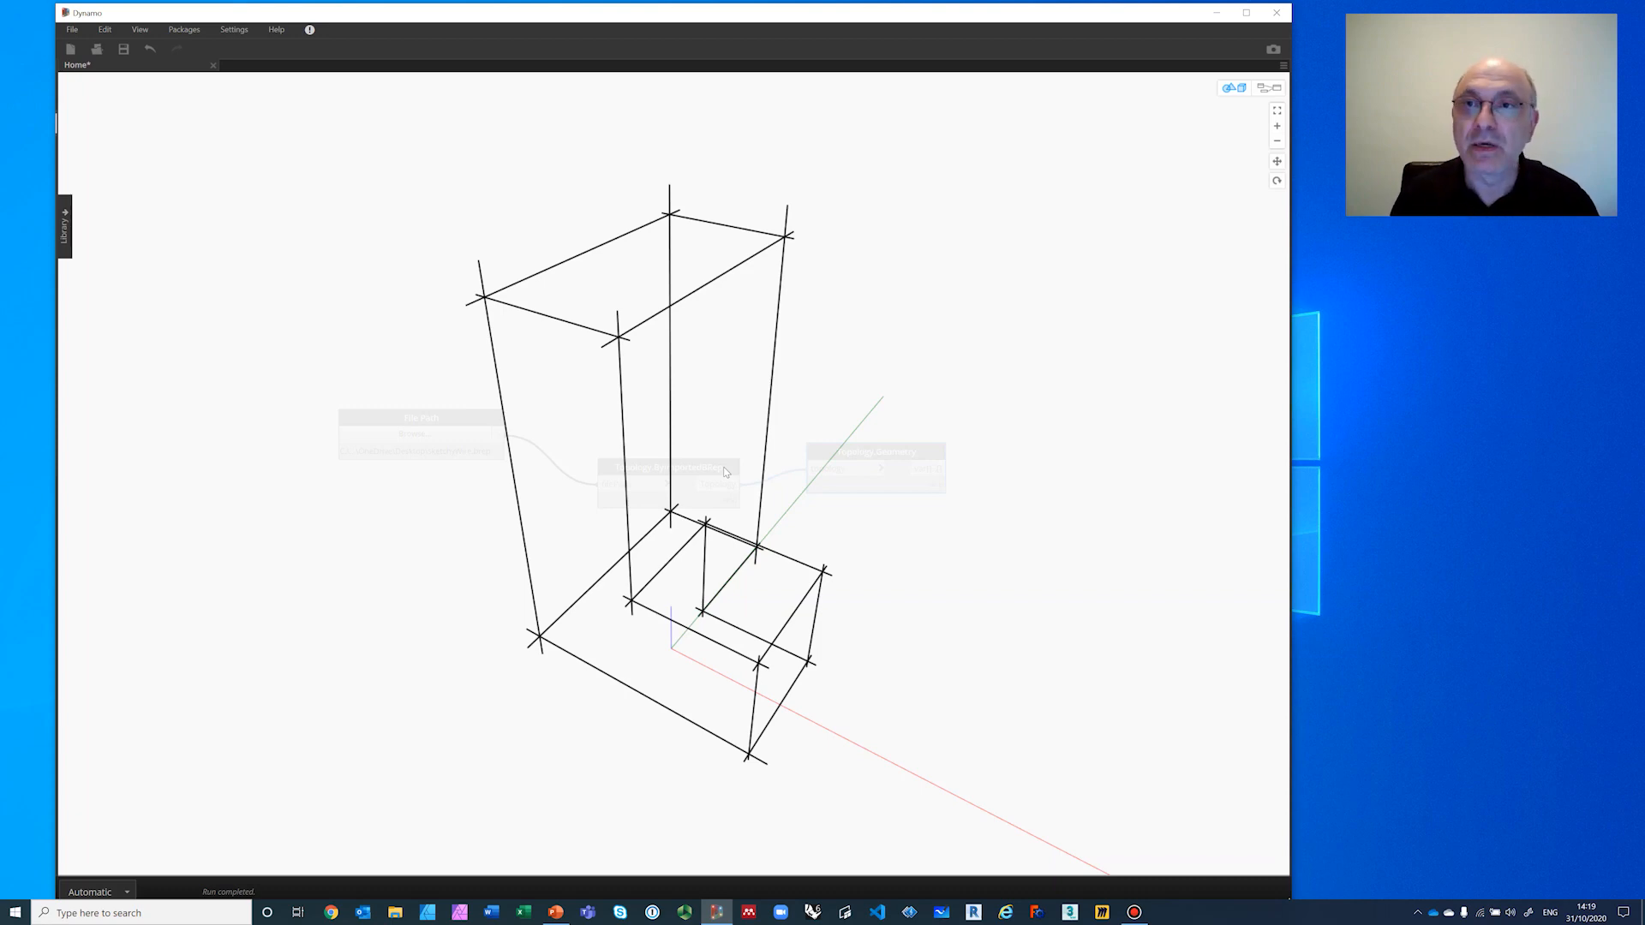
{"action": "left_click", "coordinate": [1263, 89]}
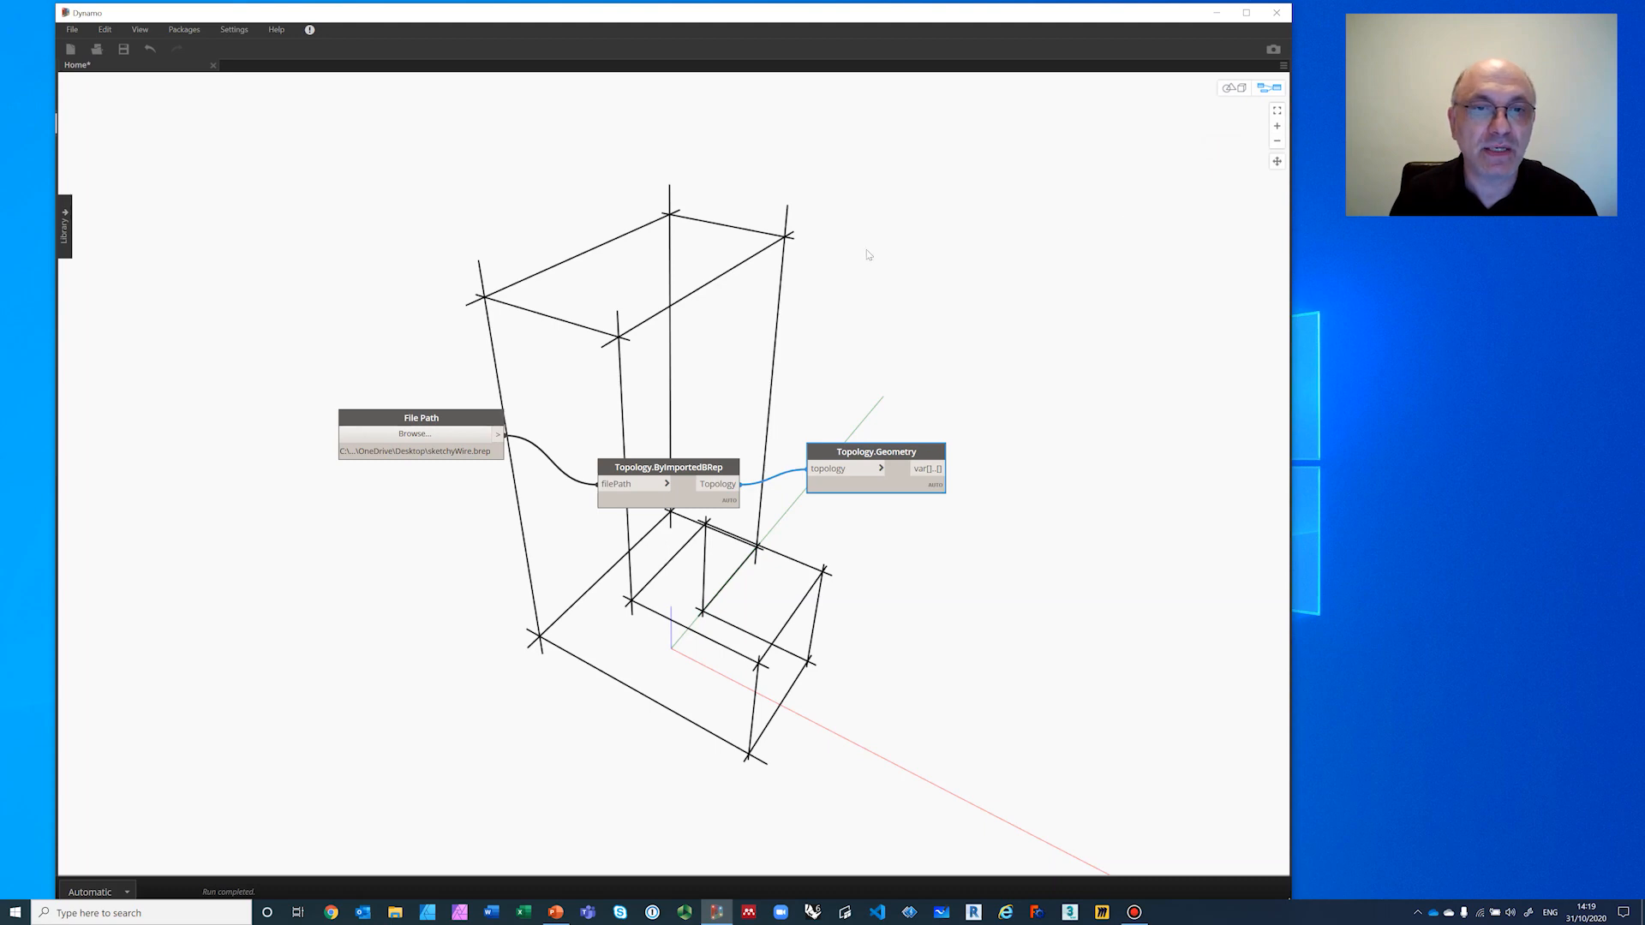
{"action": "scroll", "coordinate": [864, 295], "scroll_direction": "up", "scroll_amount": 1}
{"action": "middle_click_drag", "start_coordinate": [863, 294], "coordinate": [757, 164]}
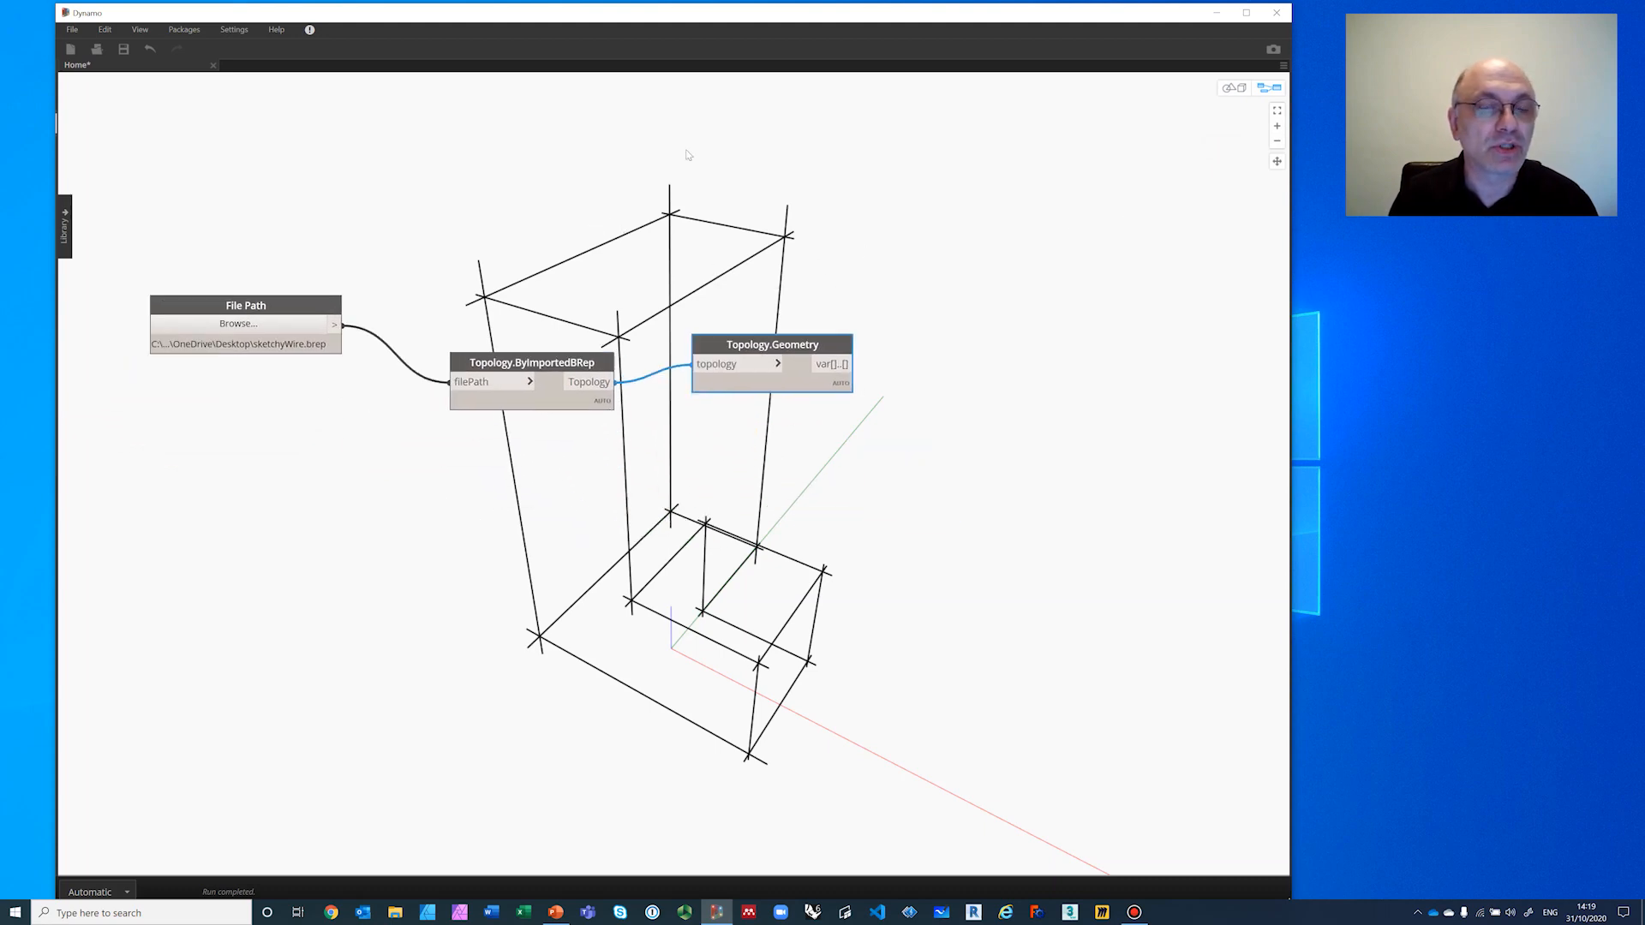
{"action": "right_click", "coordinate": [923, 280]}
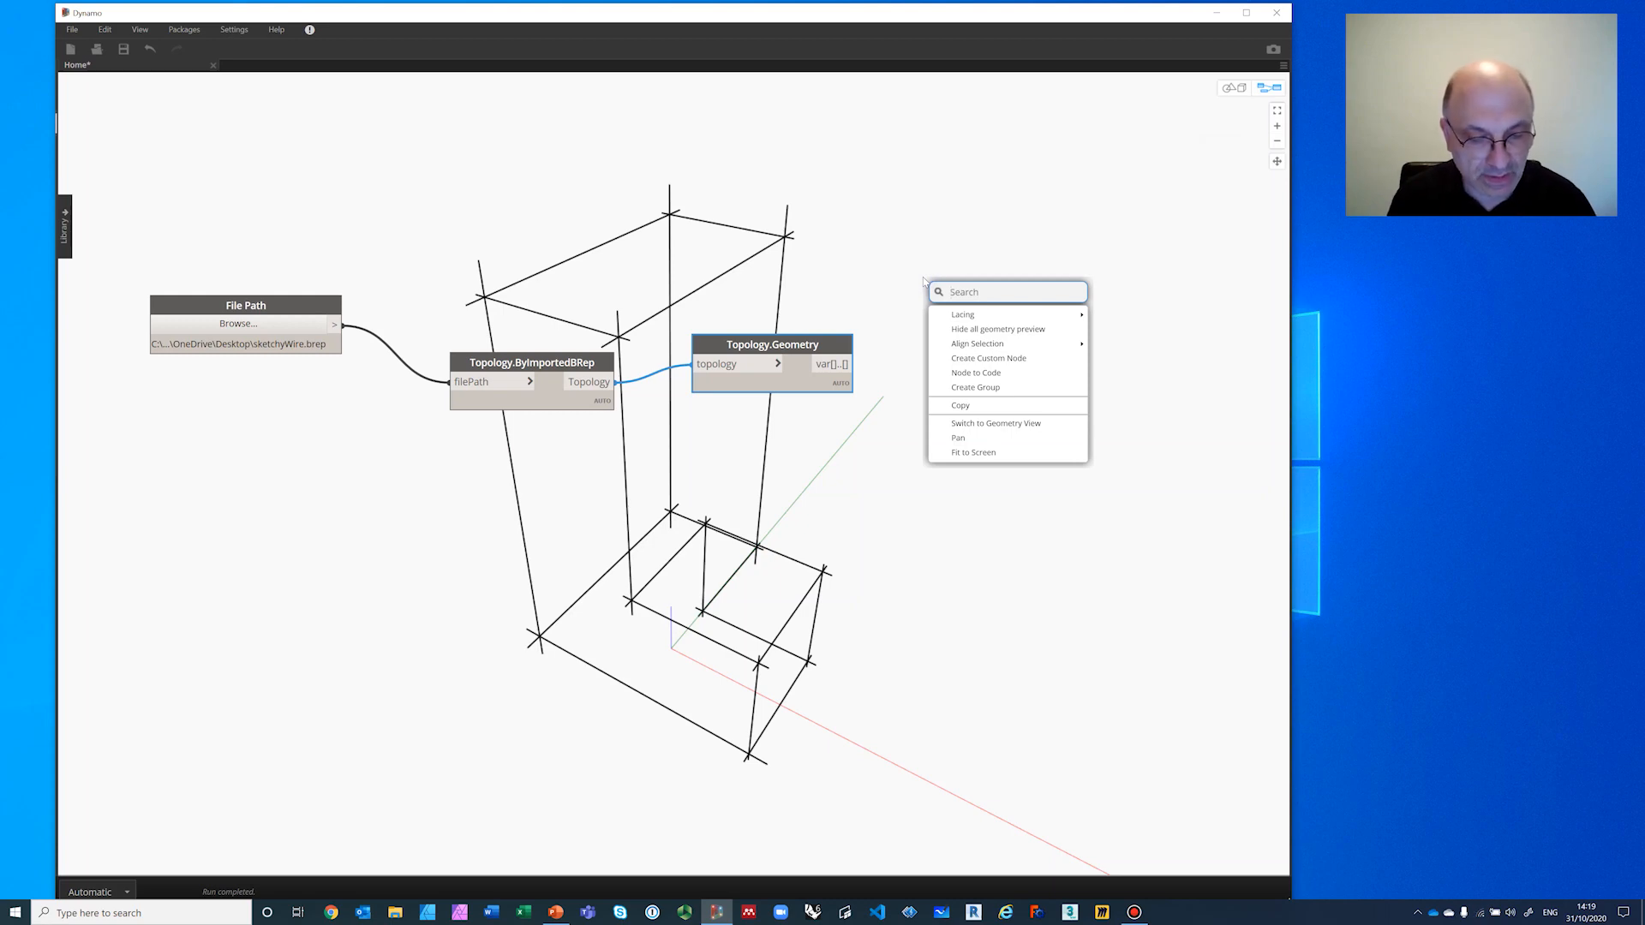
{"action": "type", "text": "W"}
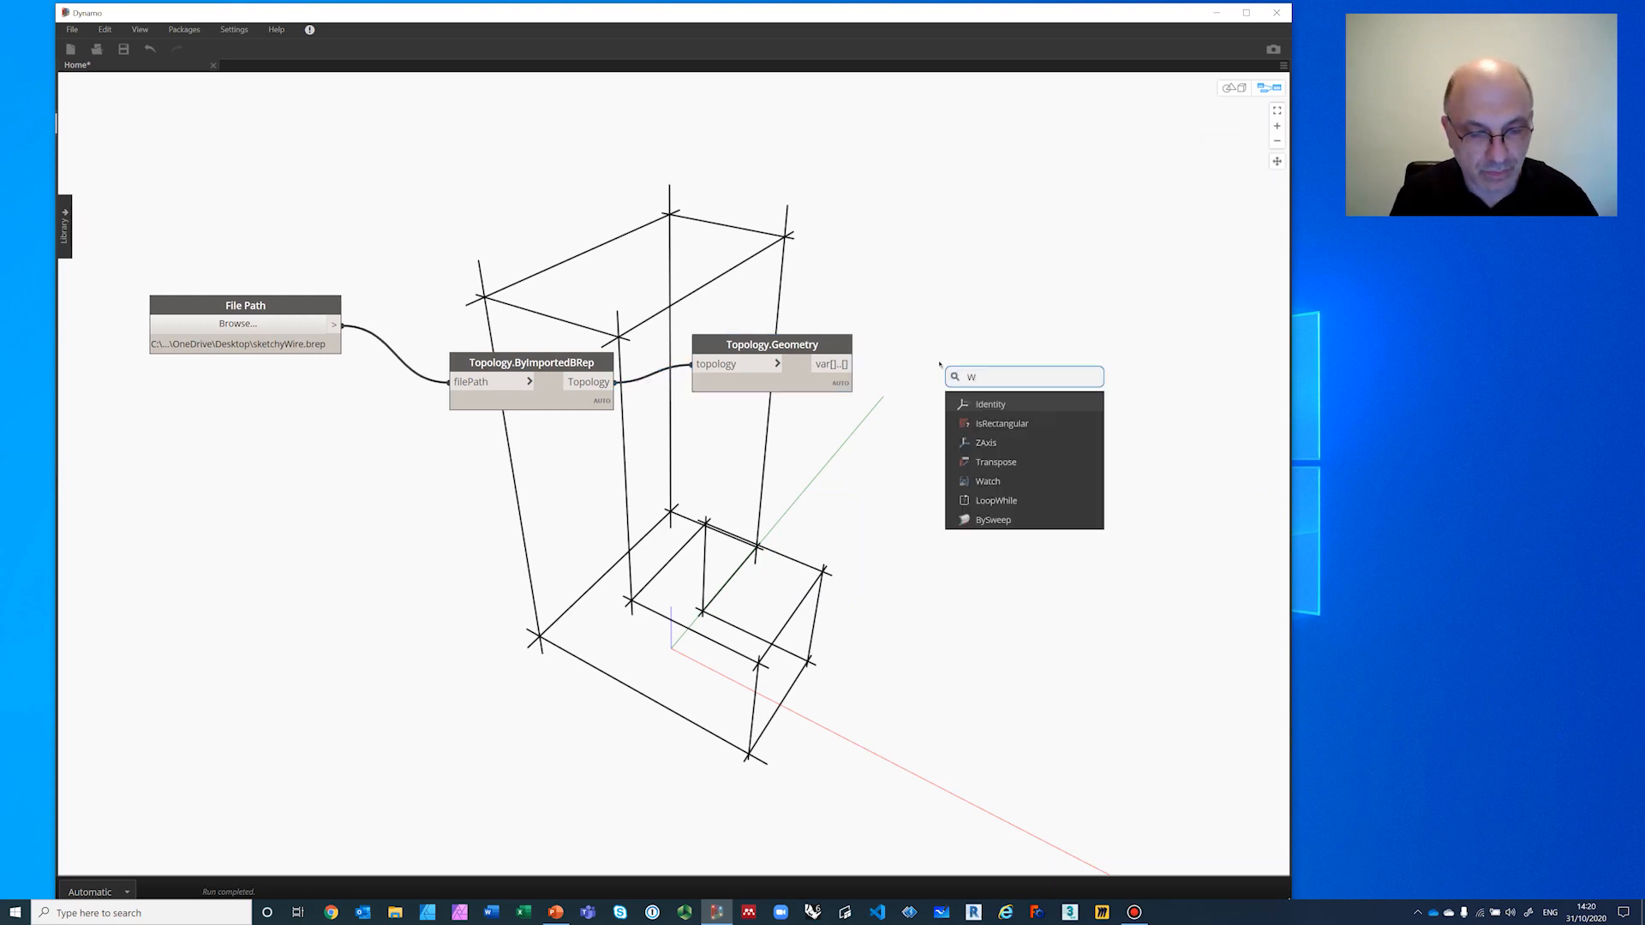
{"action": "type", "text": "ireCyc"}
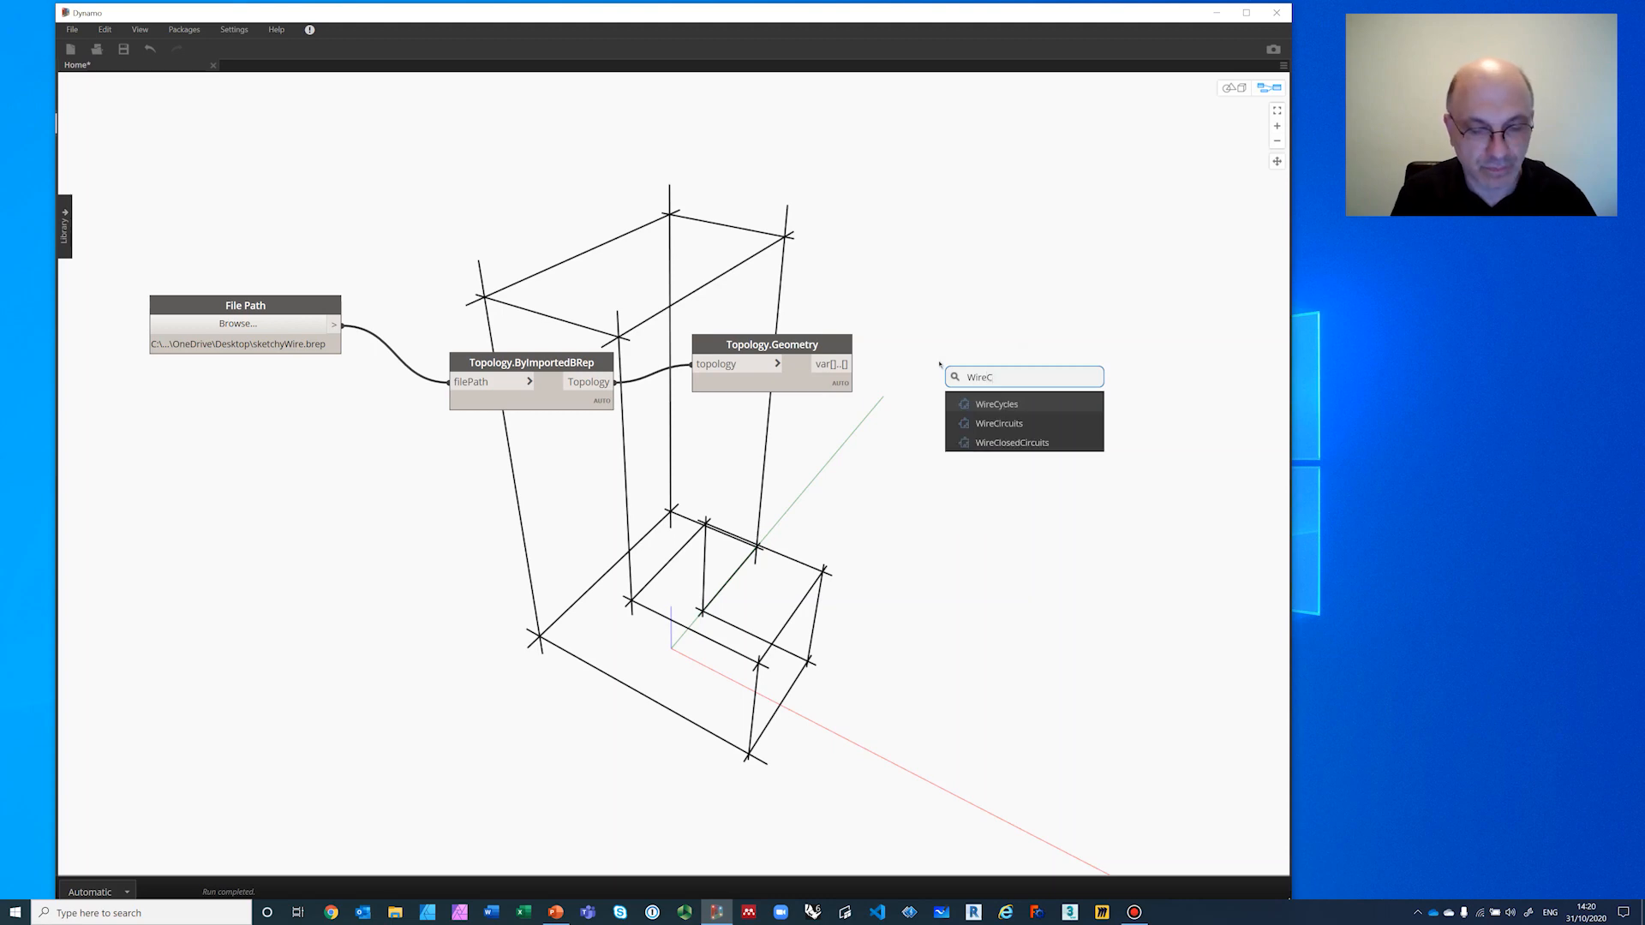
{"action": "left_click", "coordinate": [974, 401]}
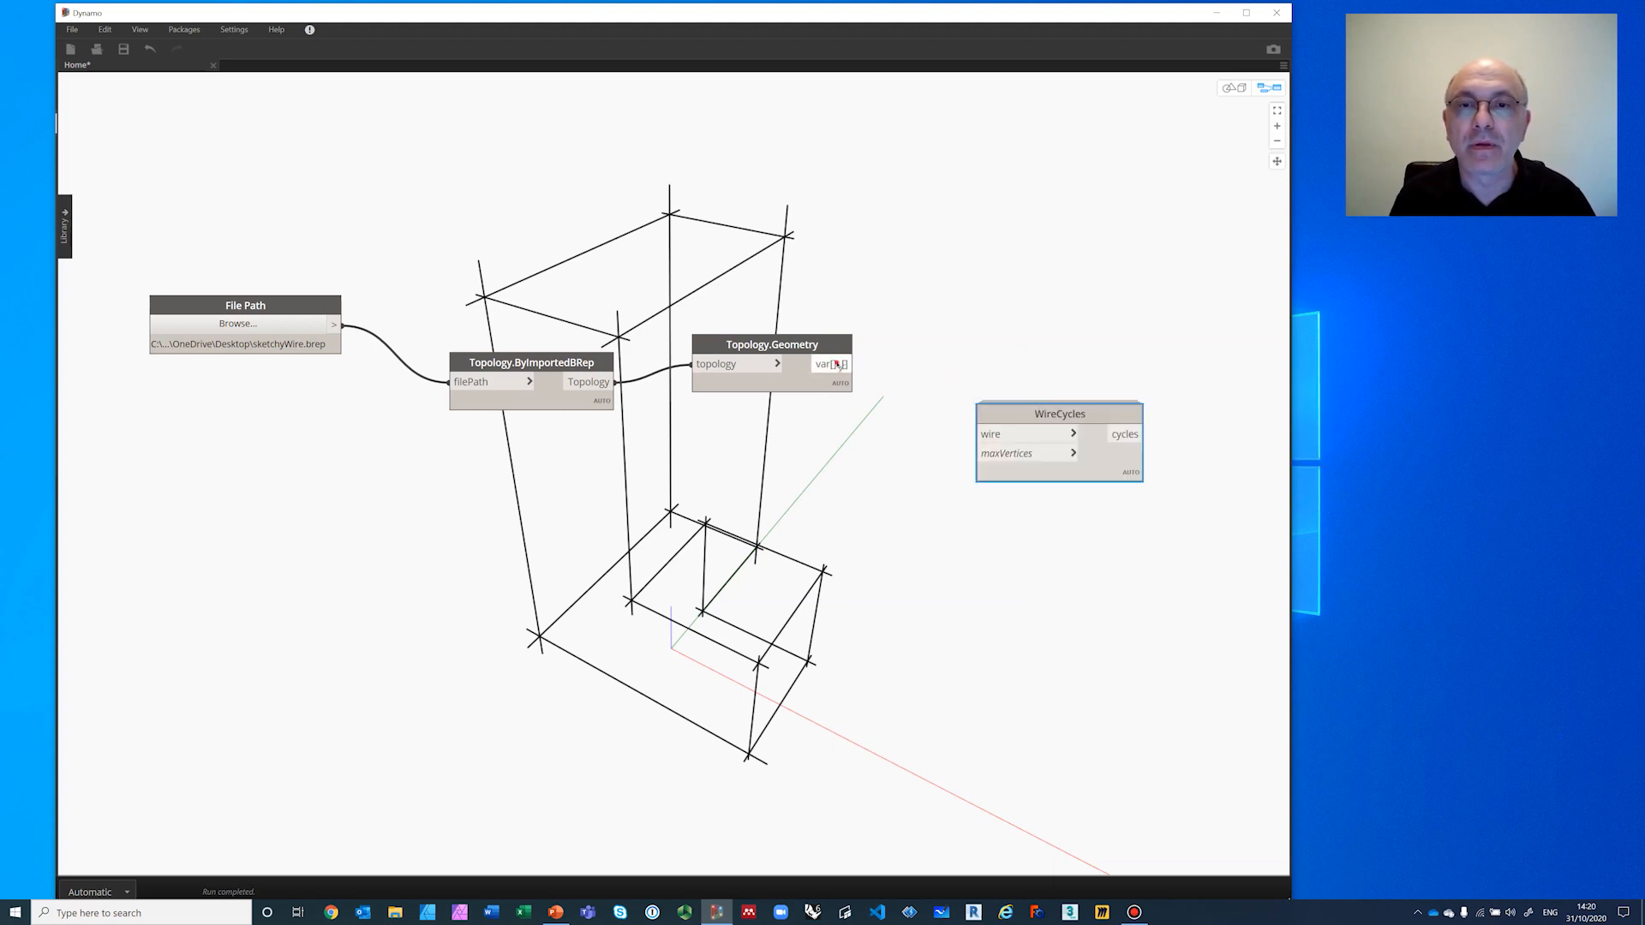
{"action": "left_click_drag", "start_coordinate": [854, 364], "coordinate": [978, 434]}
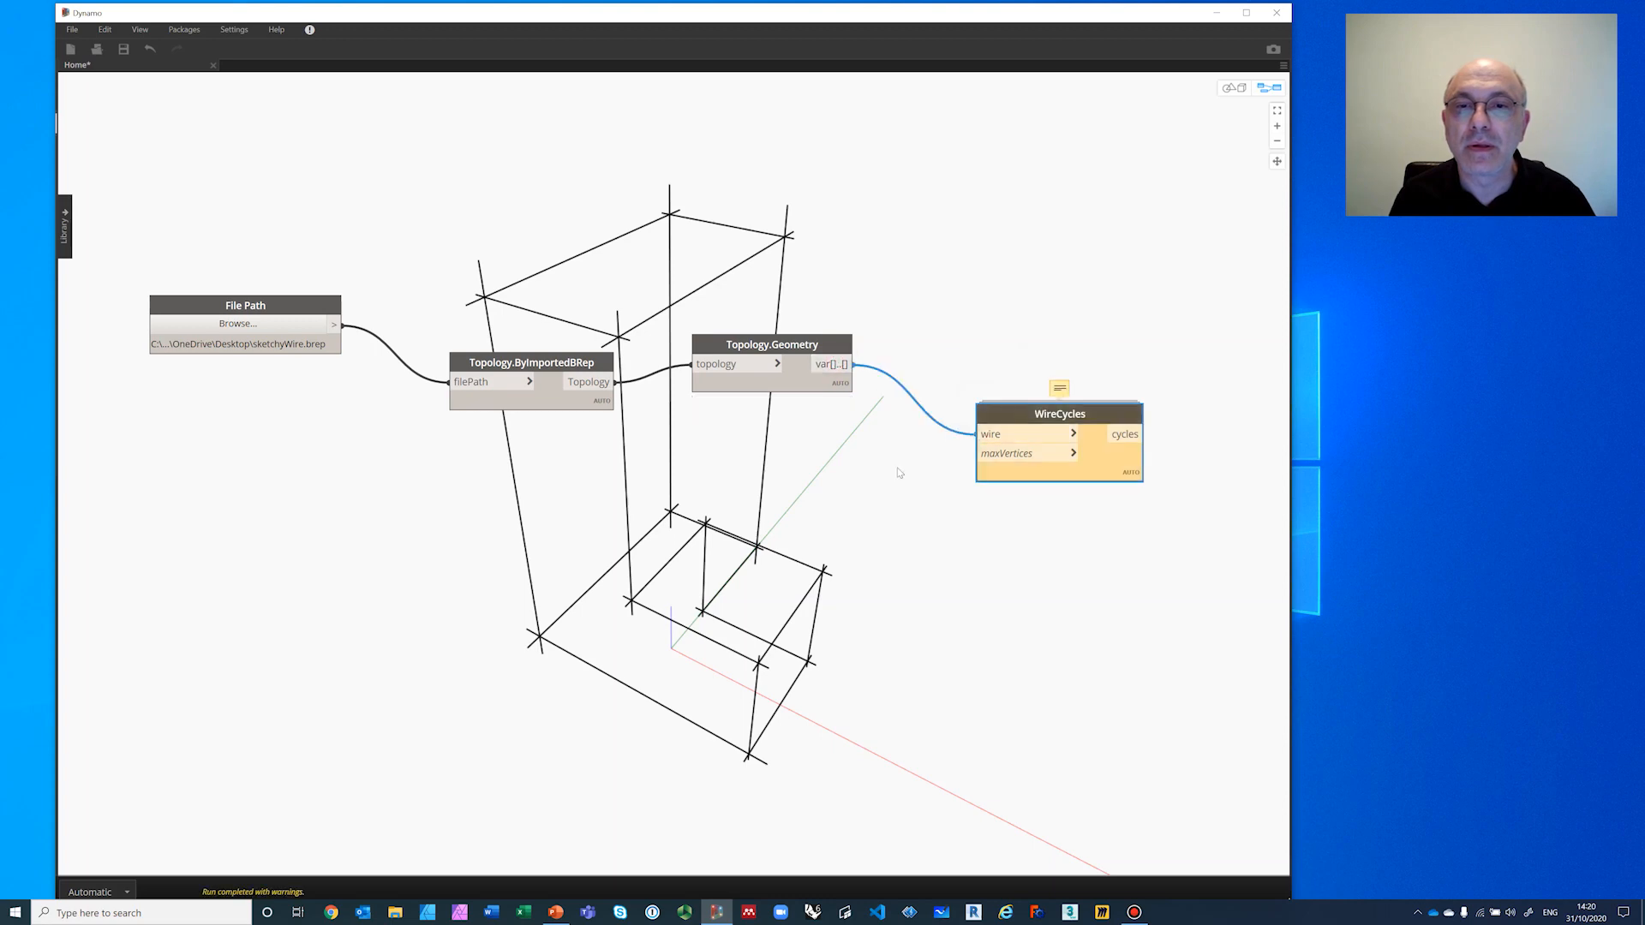
Step: Move the Topology.Geometry node higher on the canvas and check the outputs of the Topology.Geometry and Topology.ByImportedBRep nodes
{"action": "mouse_move", "coordinate": [1058, 390]}
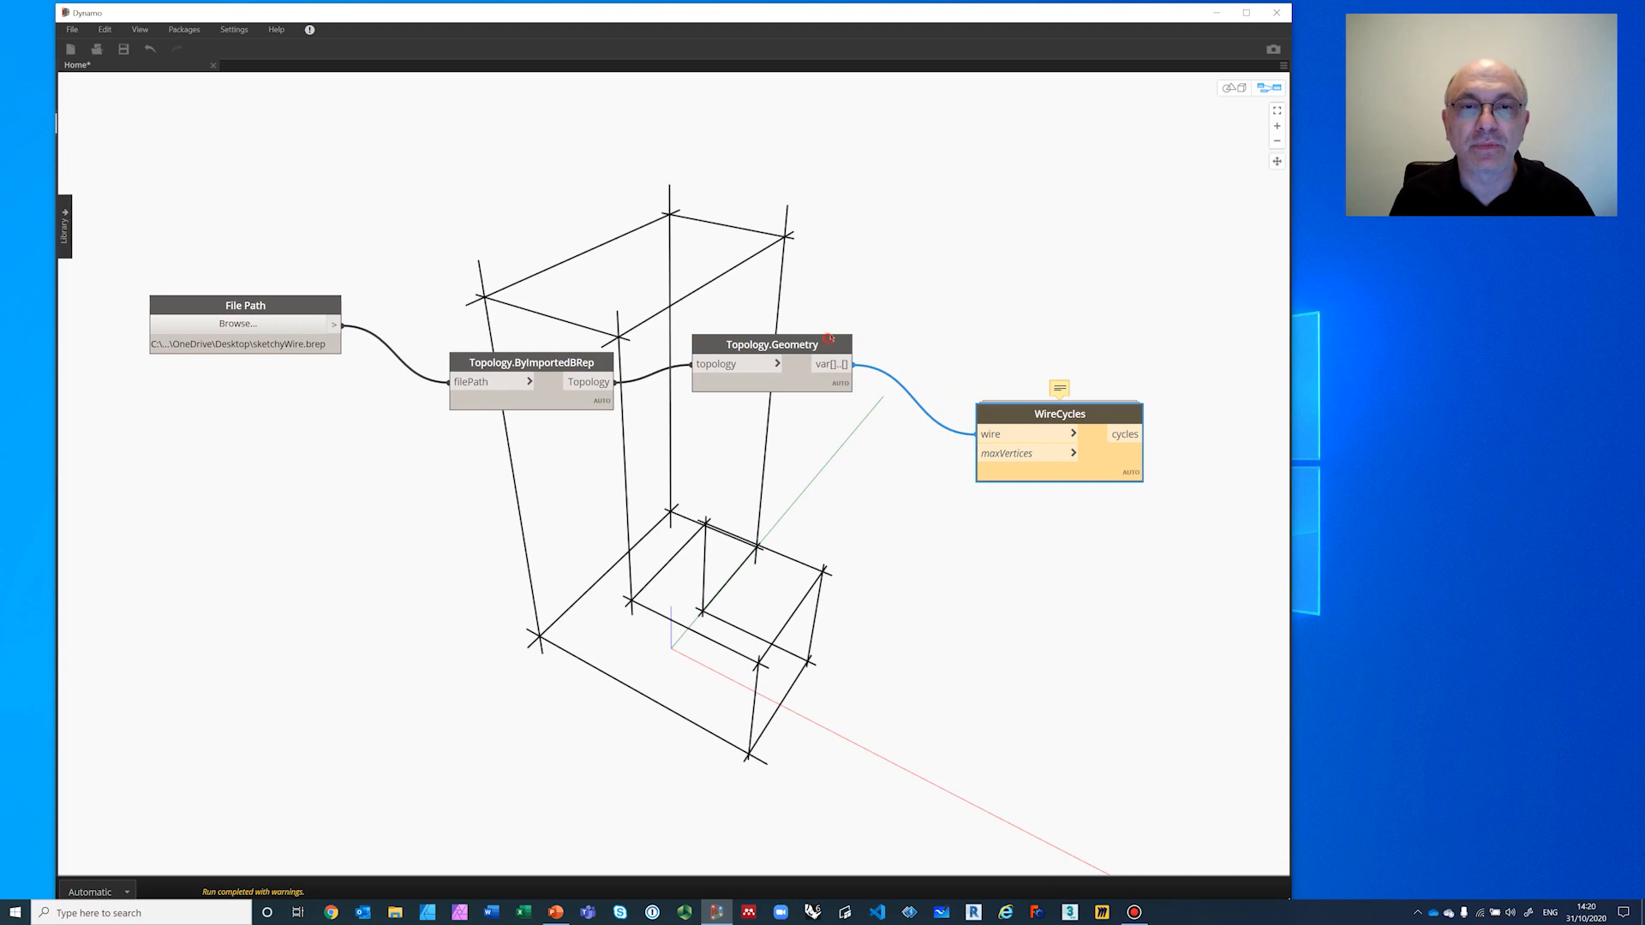
{"action": "left_click_drag", "start_coordinate": [829, 345], "coordinate": [842, 254]}
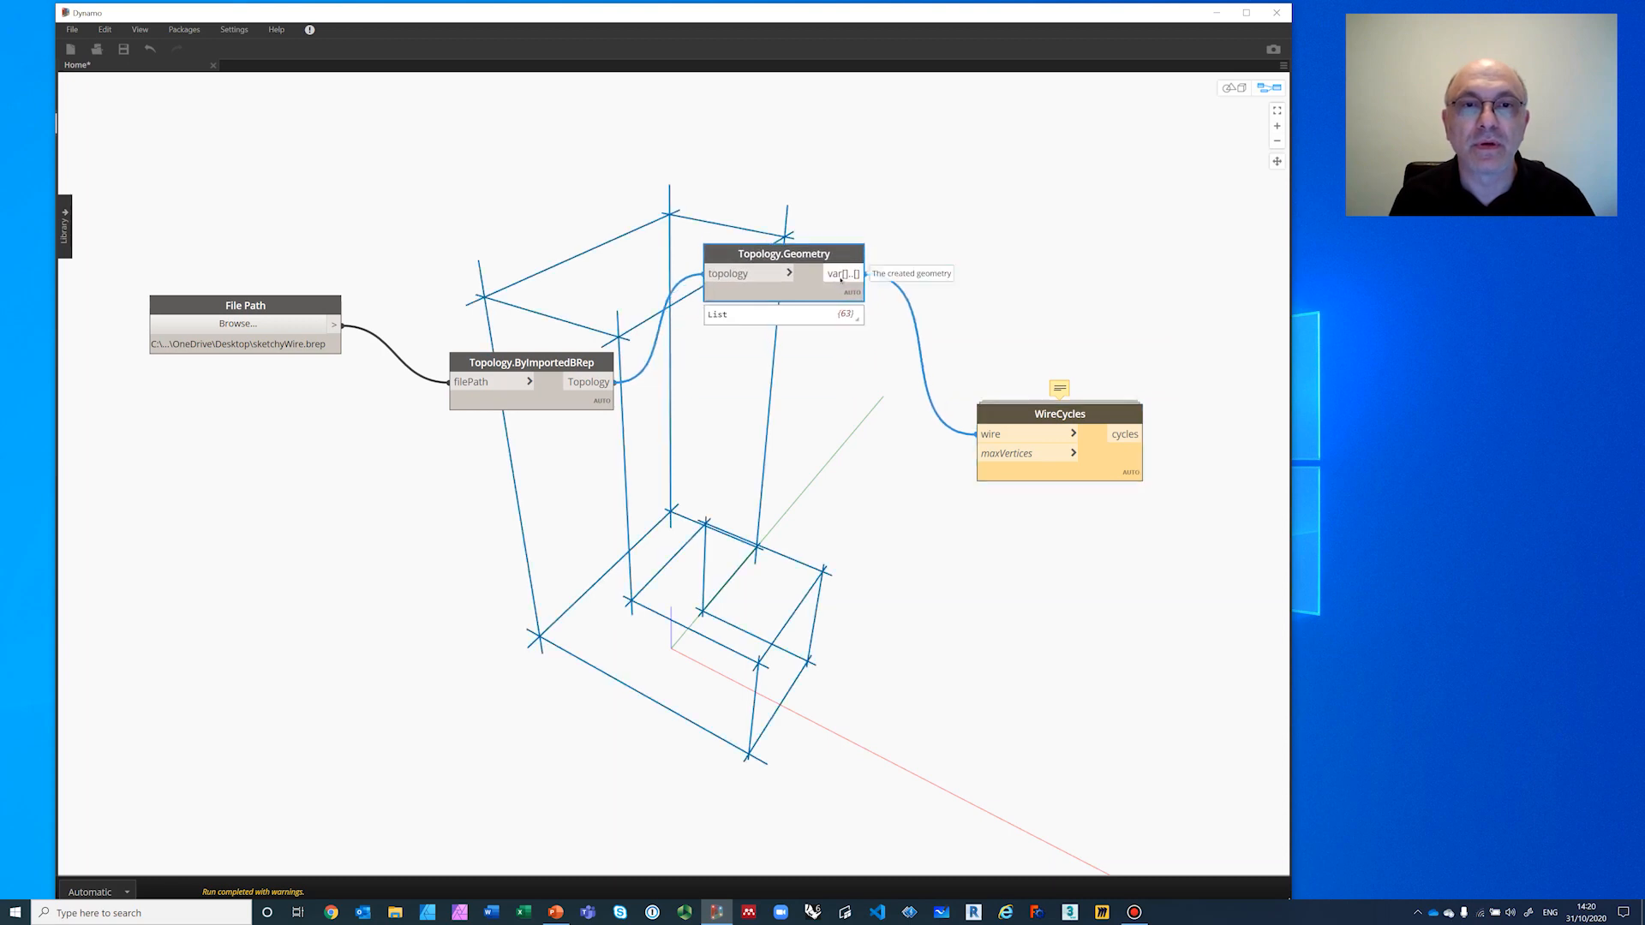
{"action": "mouse_move", "coordinate": [853, 318]}
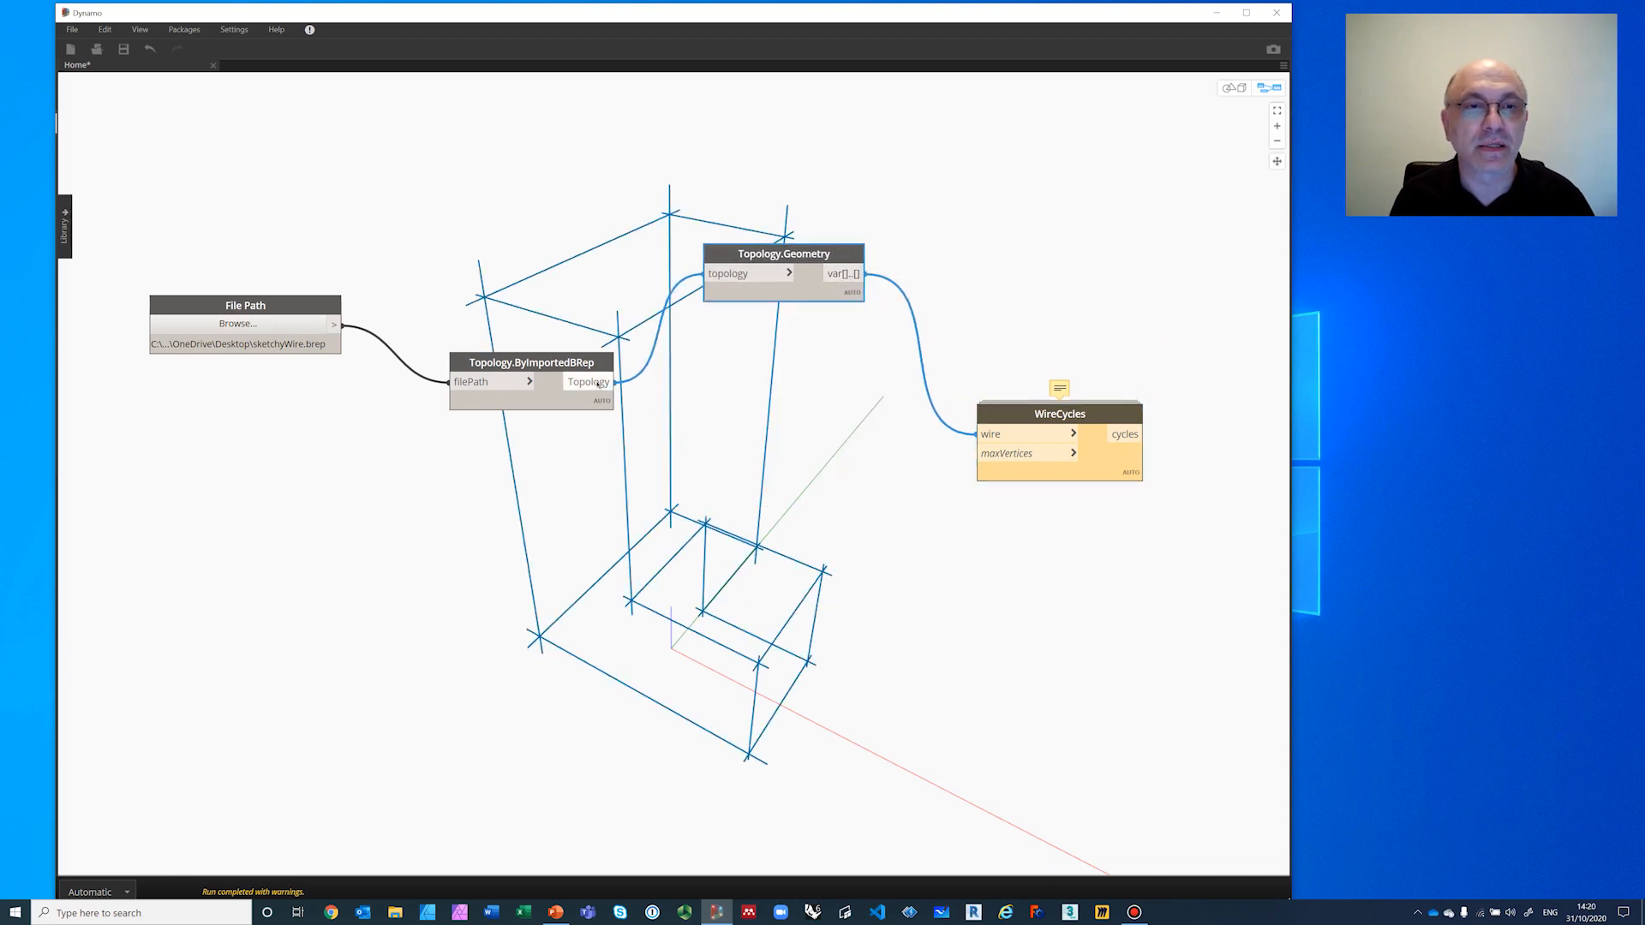
{"action": "mouse_move", "coordinate": [598, 384]}
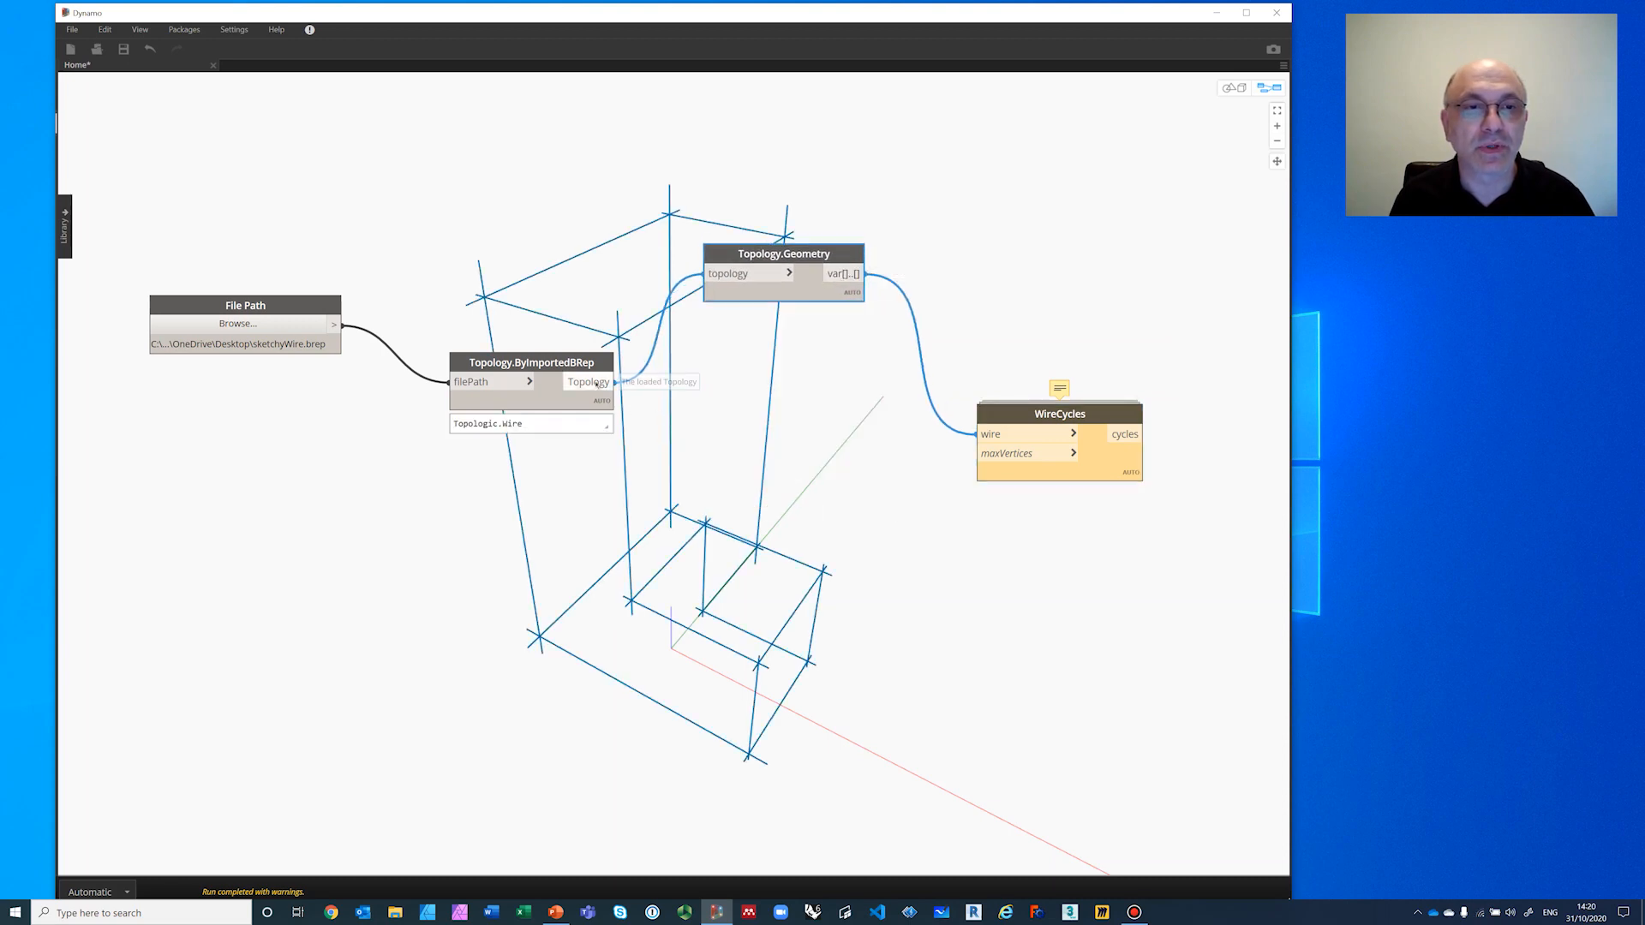
Step: Add a Code Block containing 6; and connect its output to the maxVertices input of the WireCycles node
{"action": "right_click", "coordinate": [847, 495]}
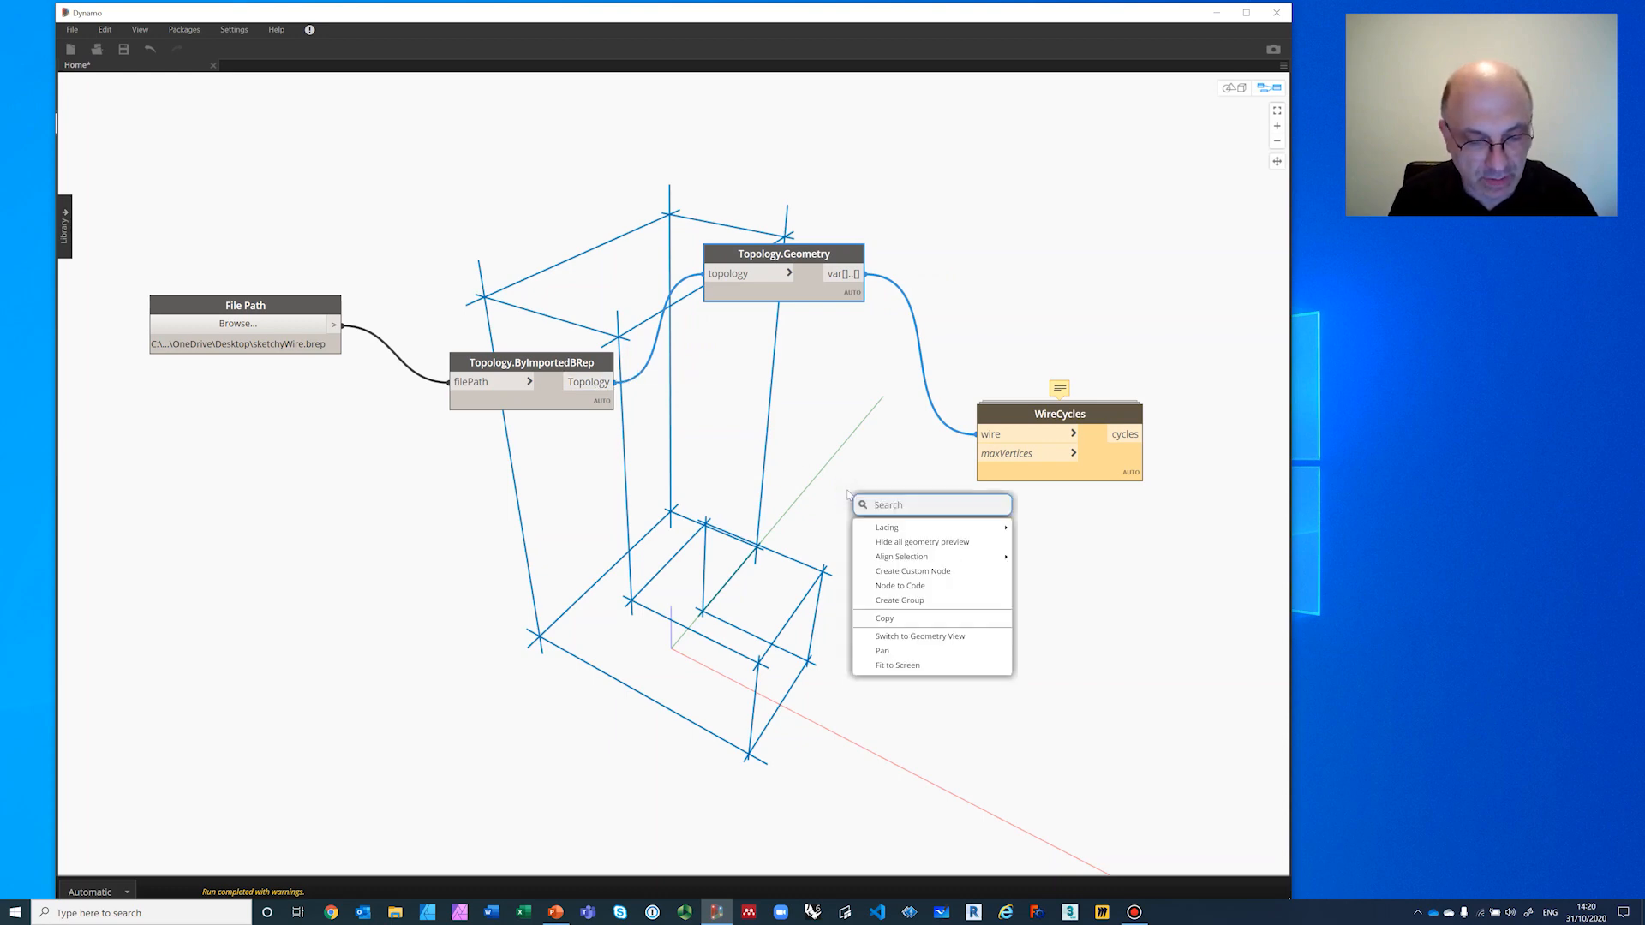
{"action": "type", "text": "code"}
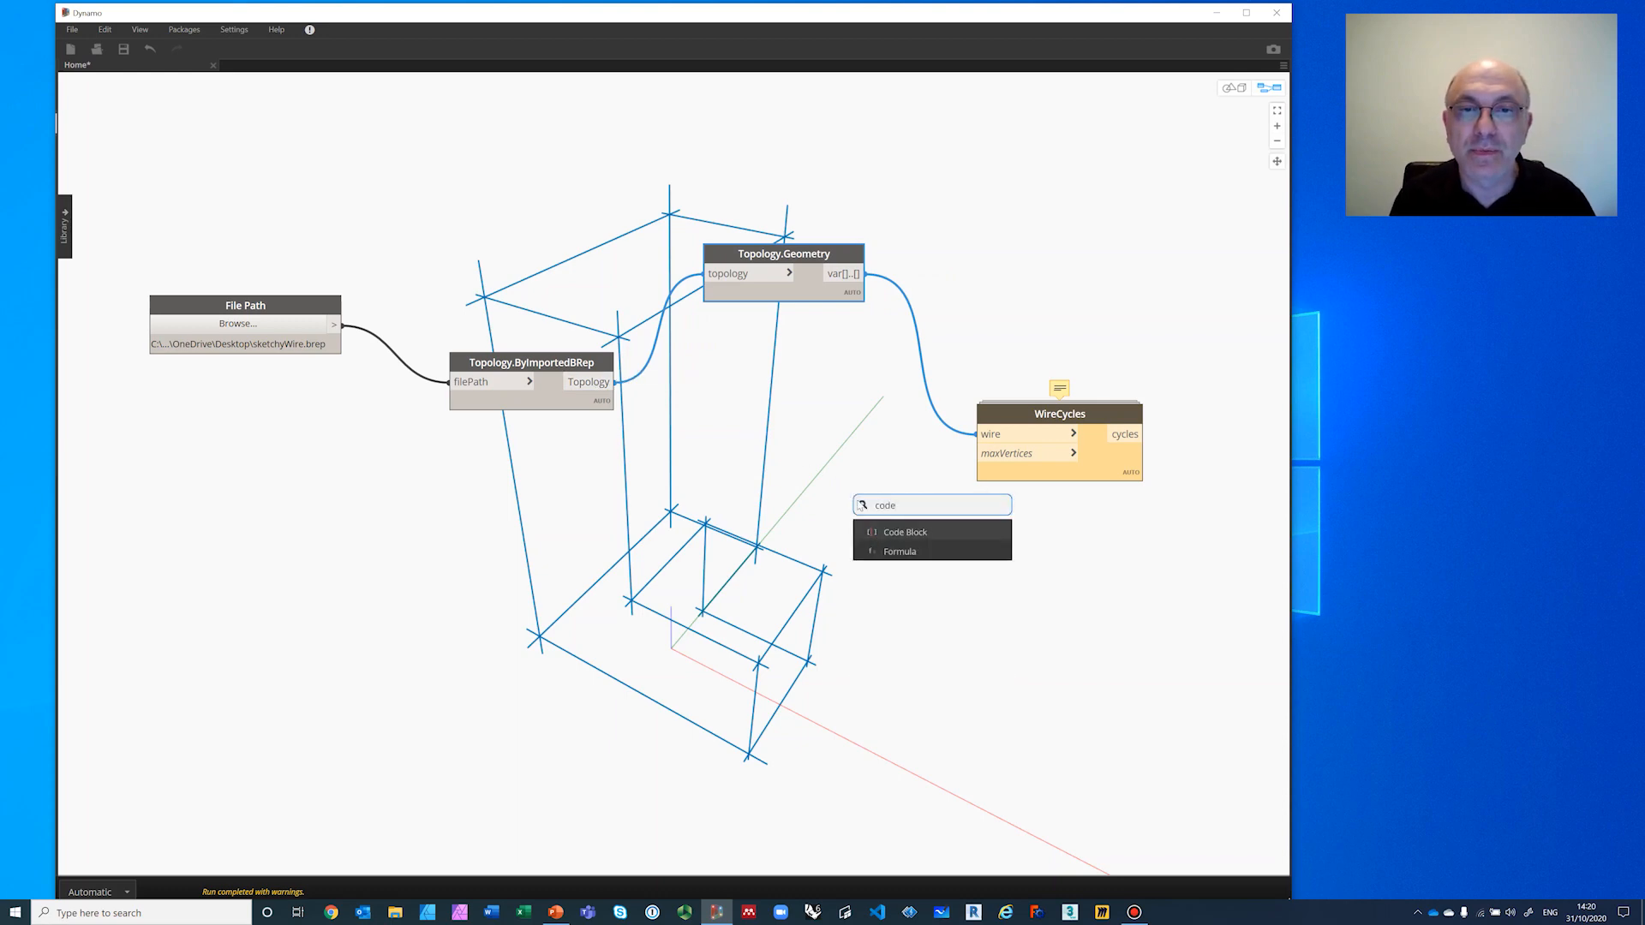
{"action": "left_click", "coordinate": [936, 532]}
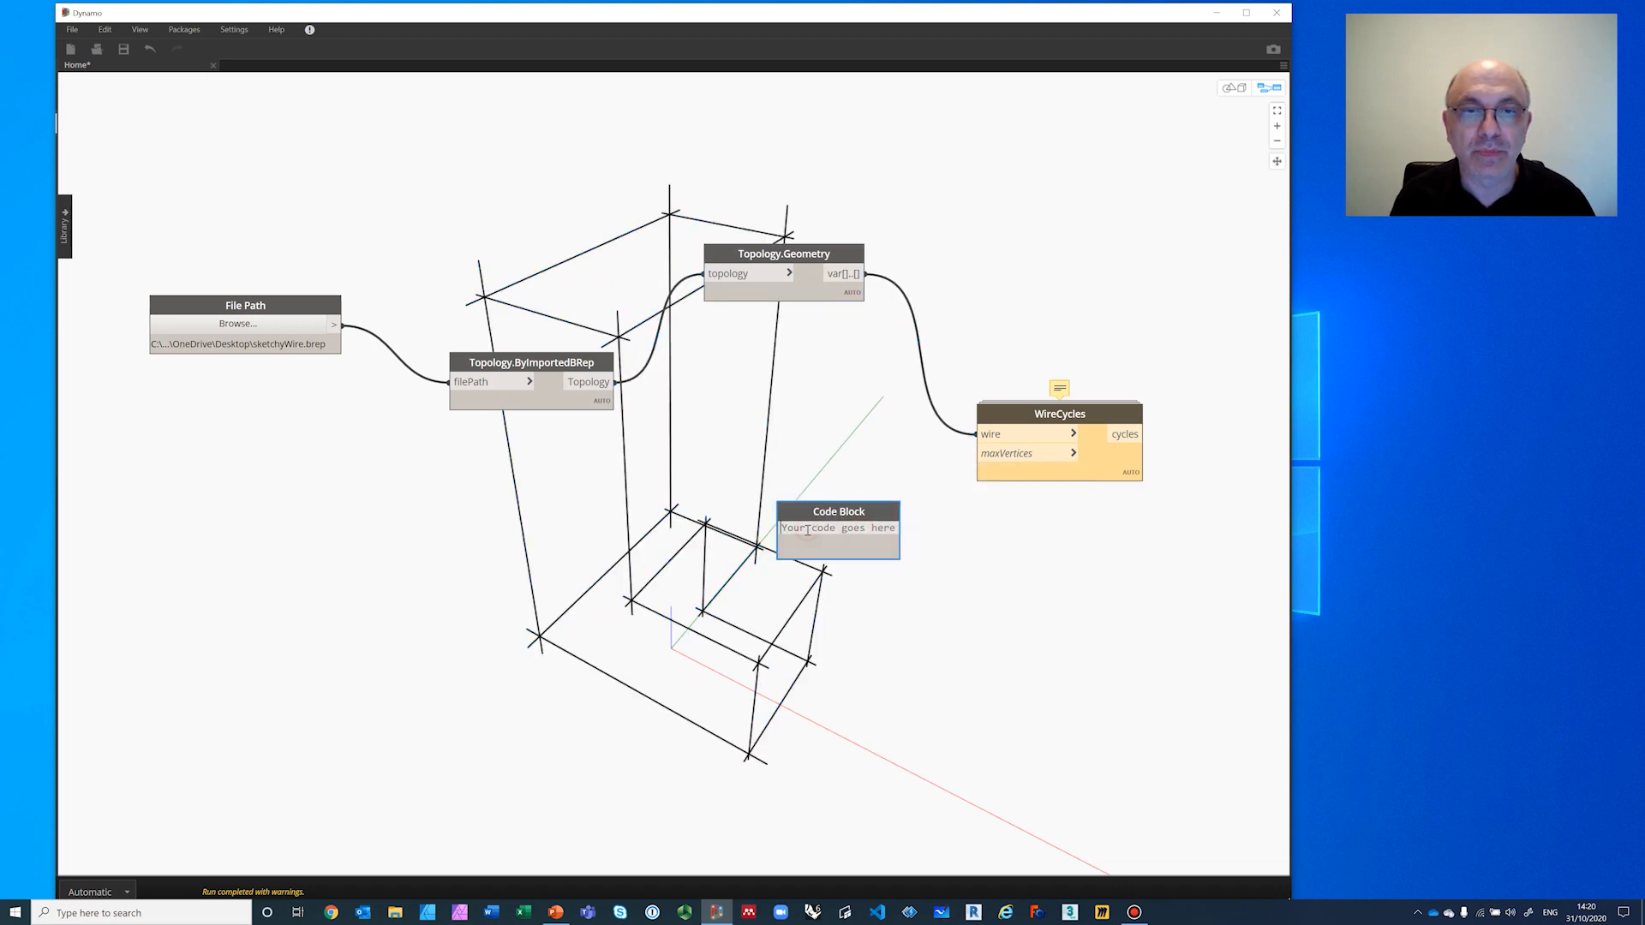
{"action": "type", "text": "6;"}
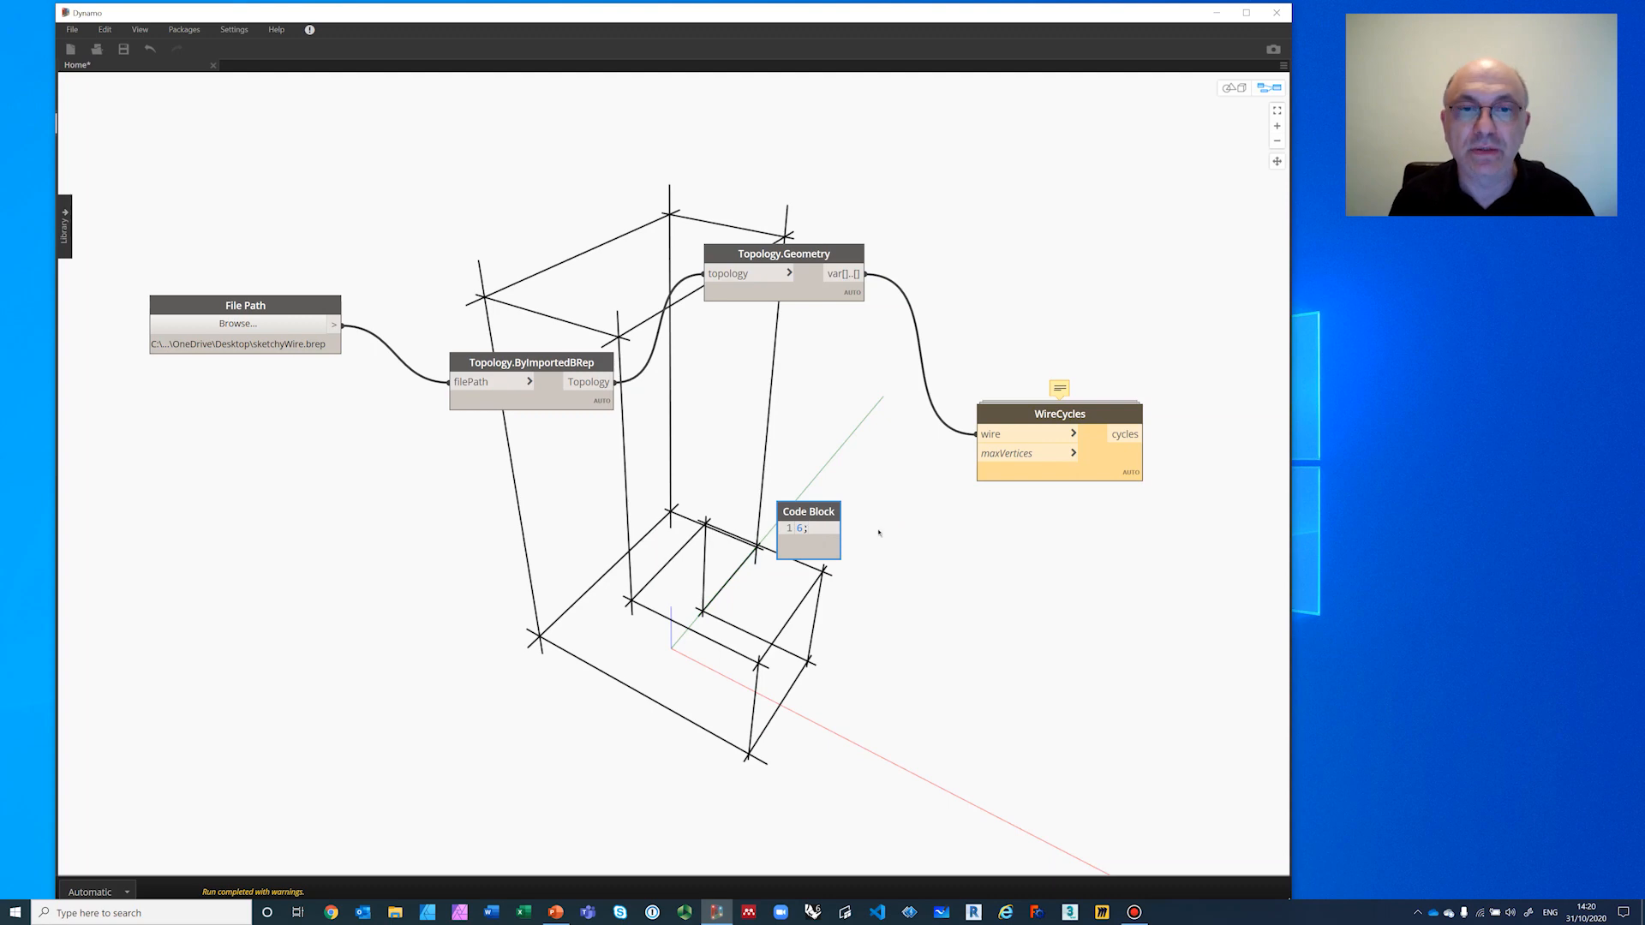
{"action": "left_click", "coordinate": [878, 529]}
{"action": "left_click_drag", "start_coordinate": [840, 529], "coordinate": [979, 453]}
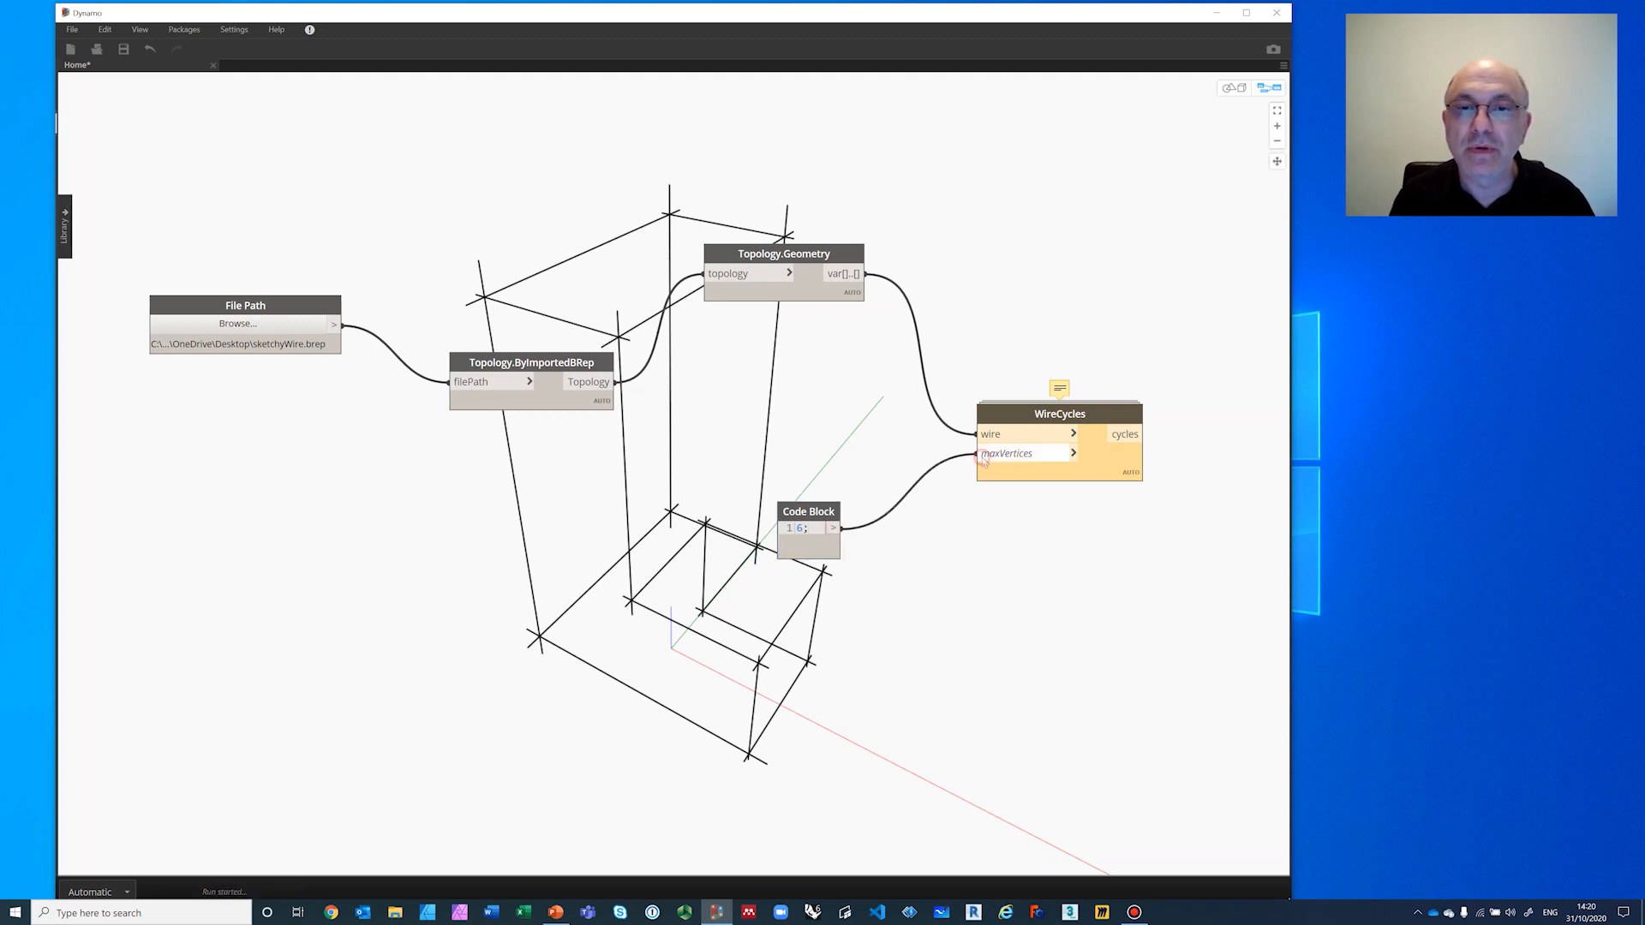
Step: Connect the Topology.ByImportedBRep output directly to the WireCycles wire input, keep the cycles preview open, and move WireCycles and the Code Block closer to the import node
{"action": "left_click_drag", "start_coordinate": [615, 382], "coordinate": [979, 434]}
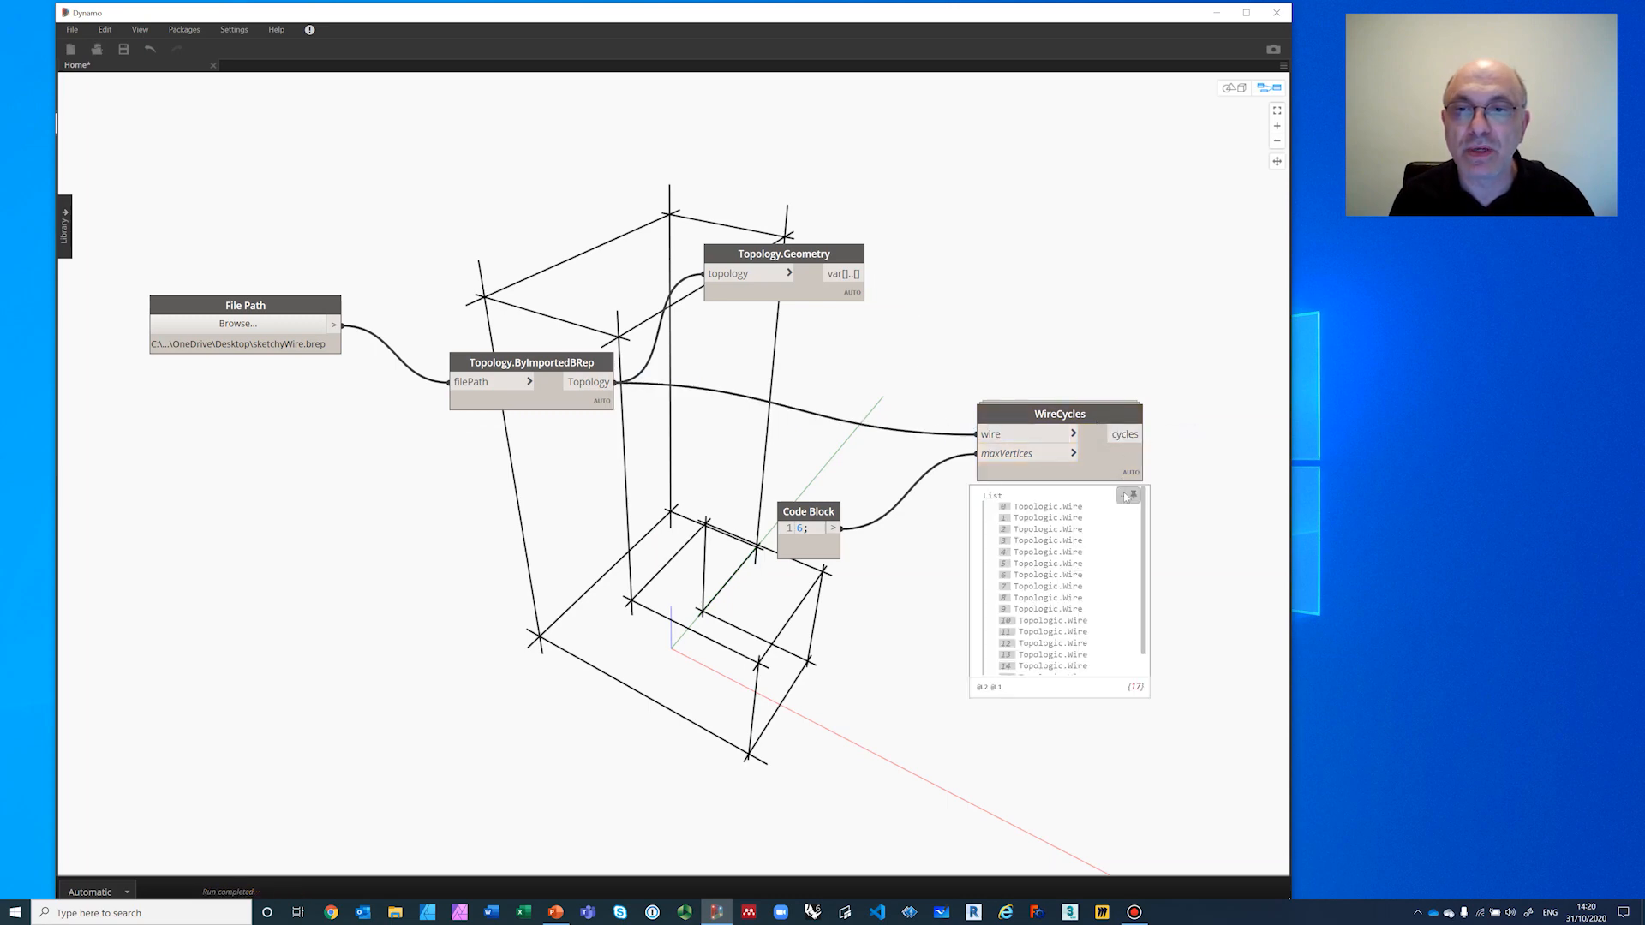
{"action": "left_click", "coordinate": [1076, 442]}
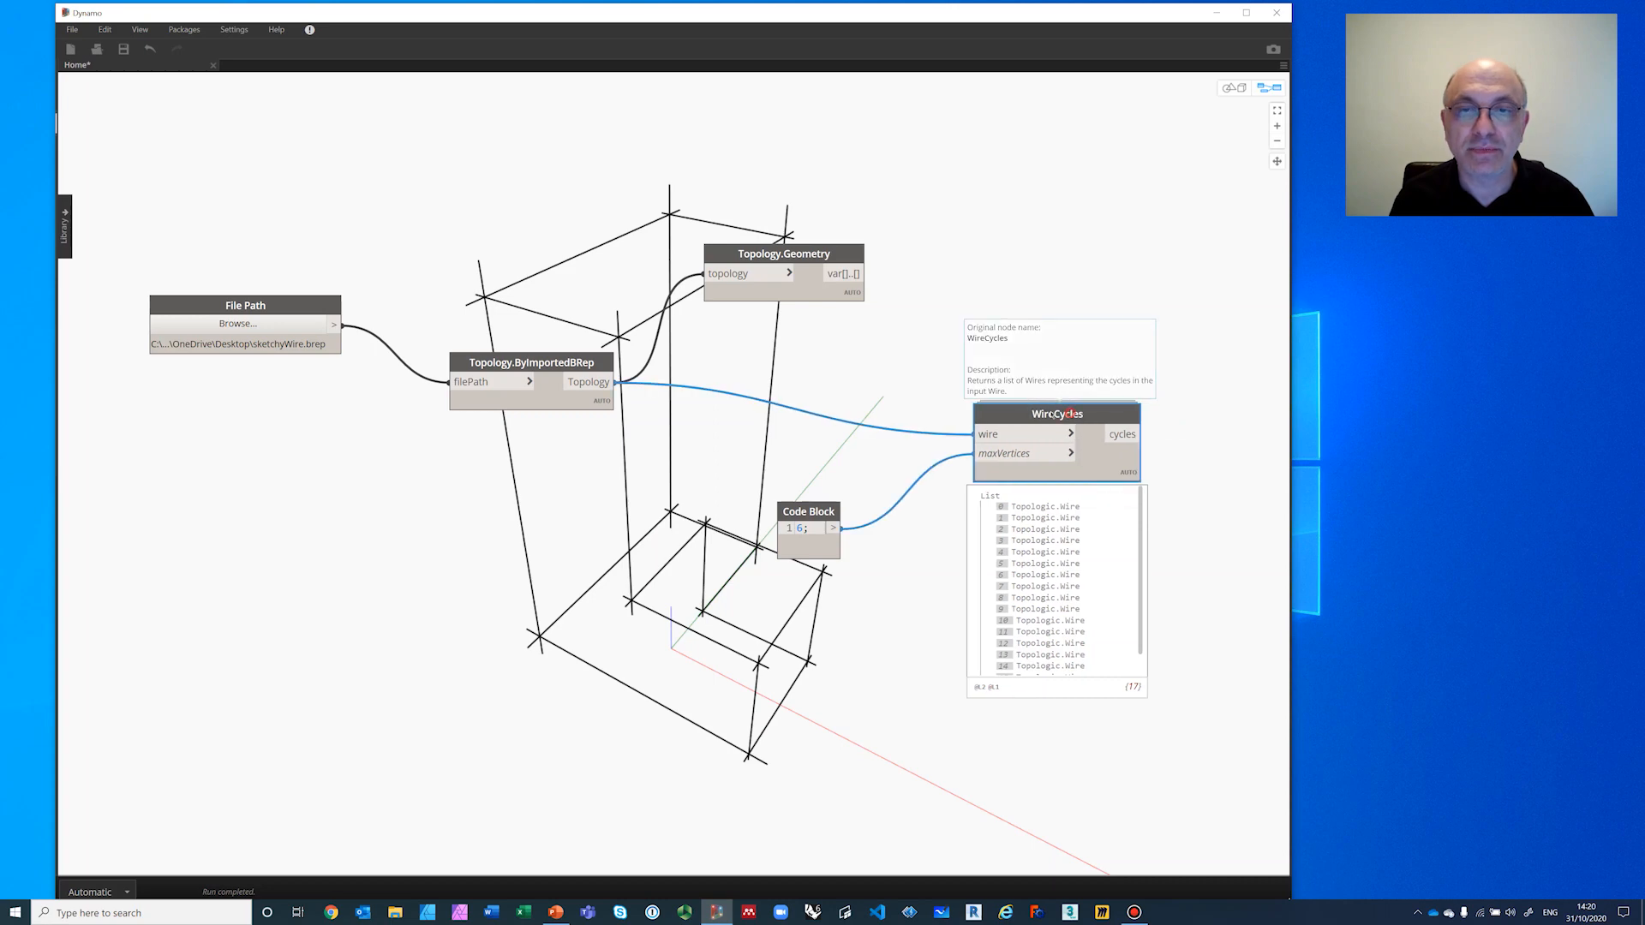
{"action": "left_click_drag", "start_coordinate": [1087, 416], "coordinate": [1017, 414]}
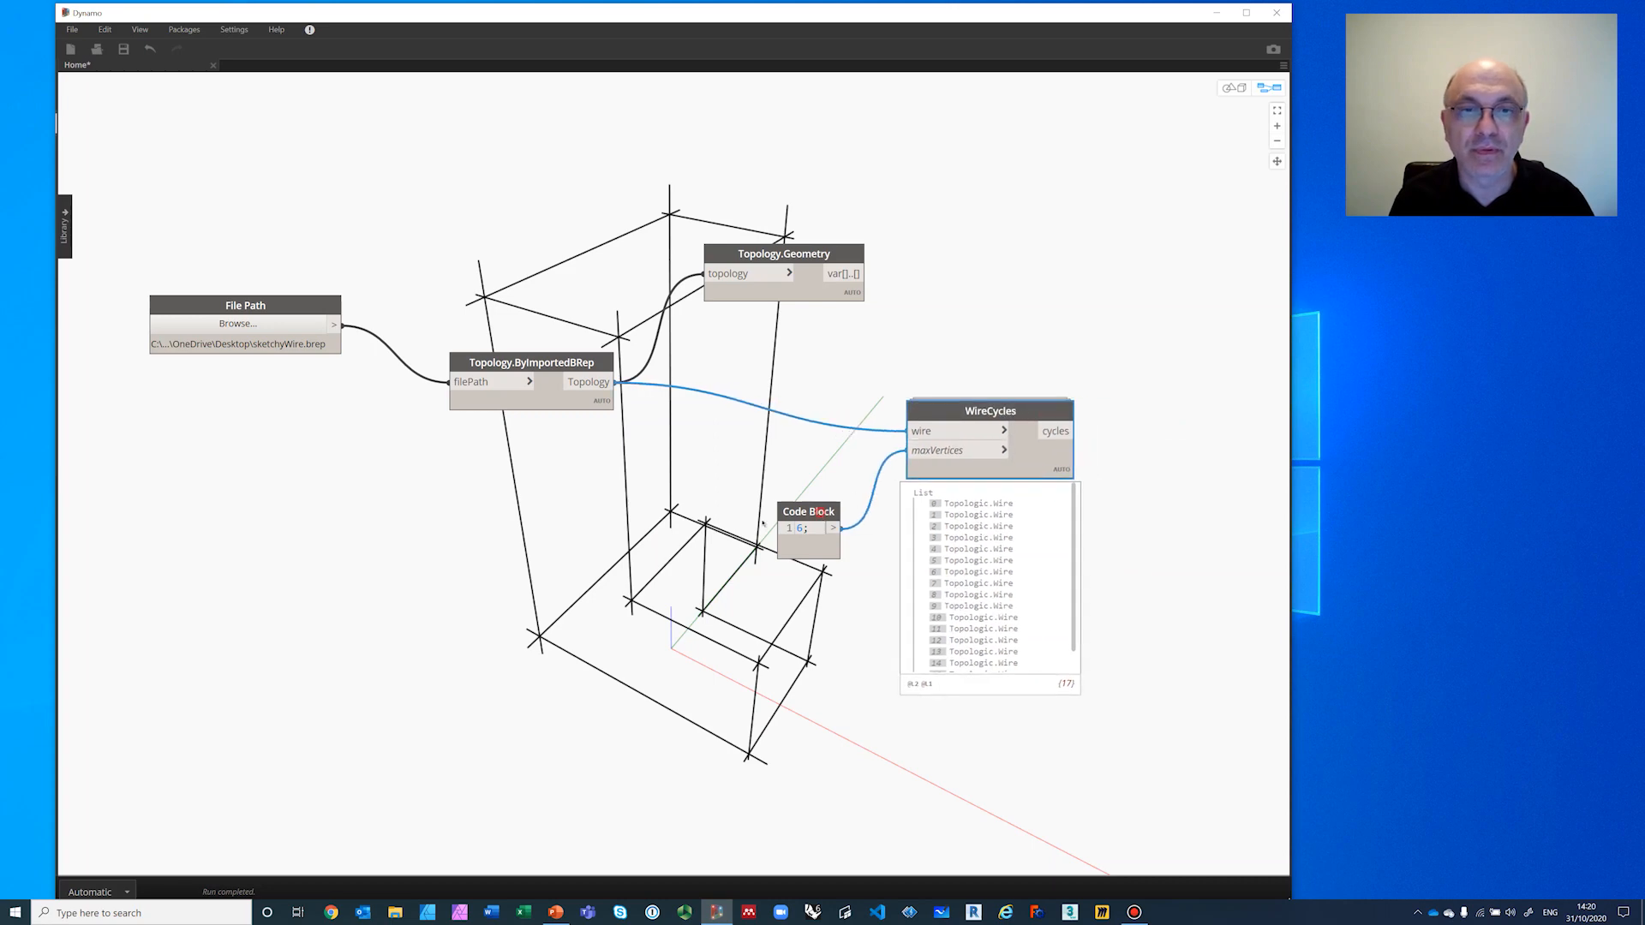
{"action": "left_click_drag", "start_coordinate": [821, 507], "coordinate": [661, 512]}
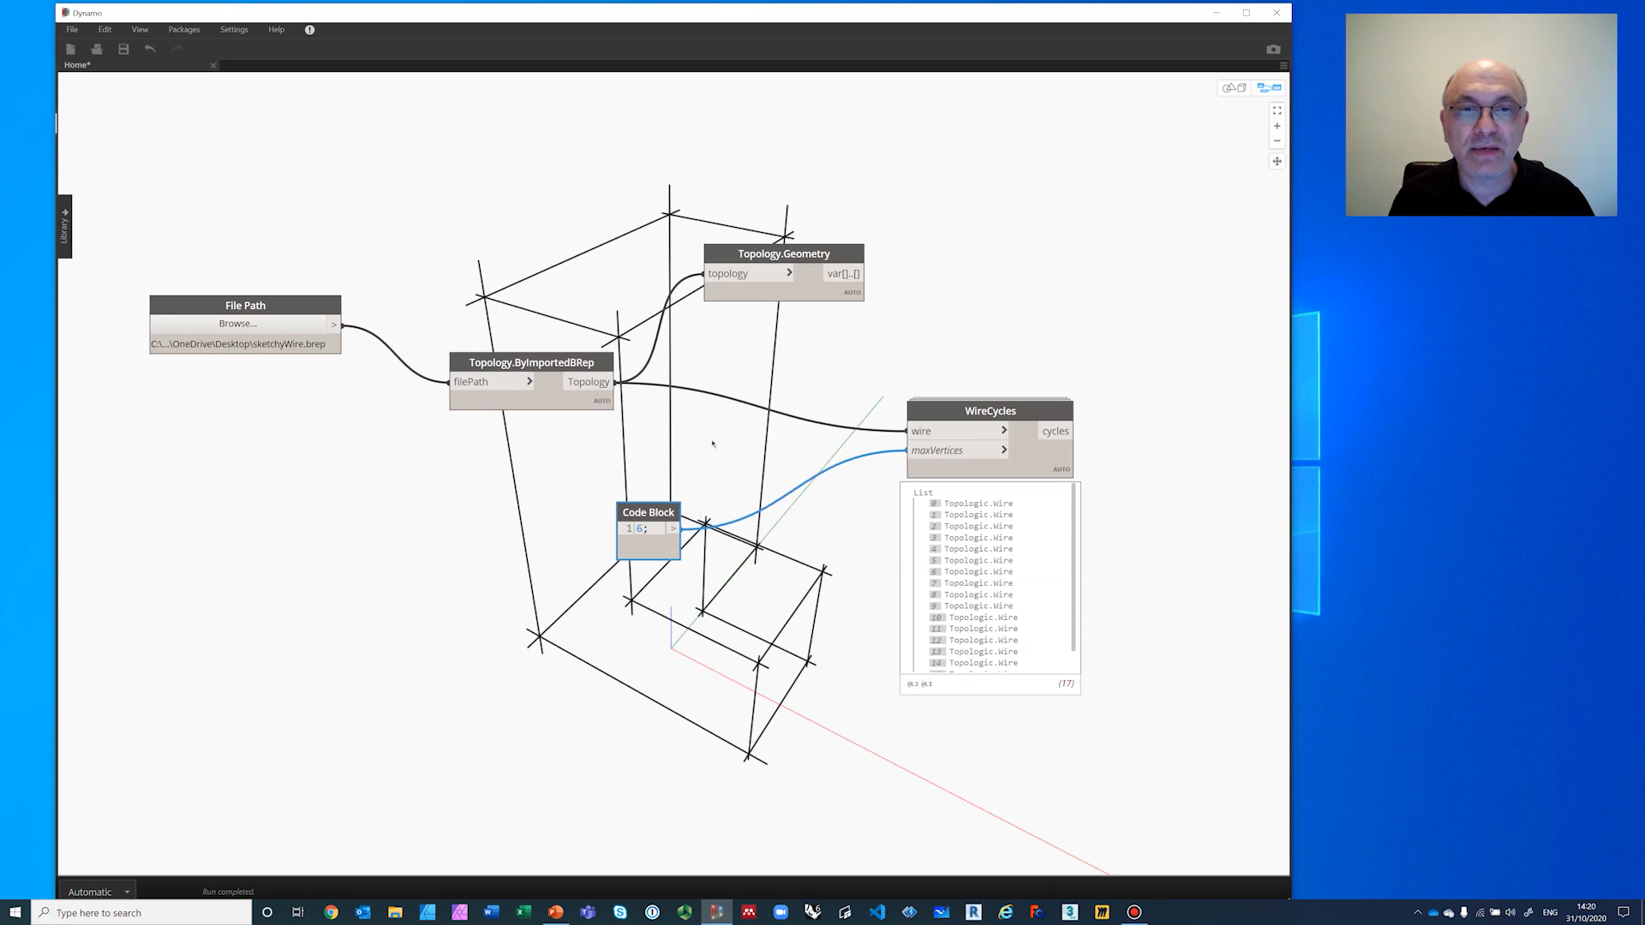
{"action": "left_click_drag", "start_coordinate": [920, 412], "coordinate": [874, 438]}
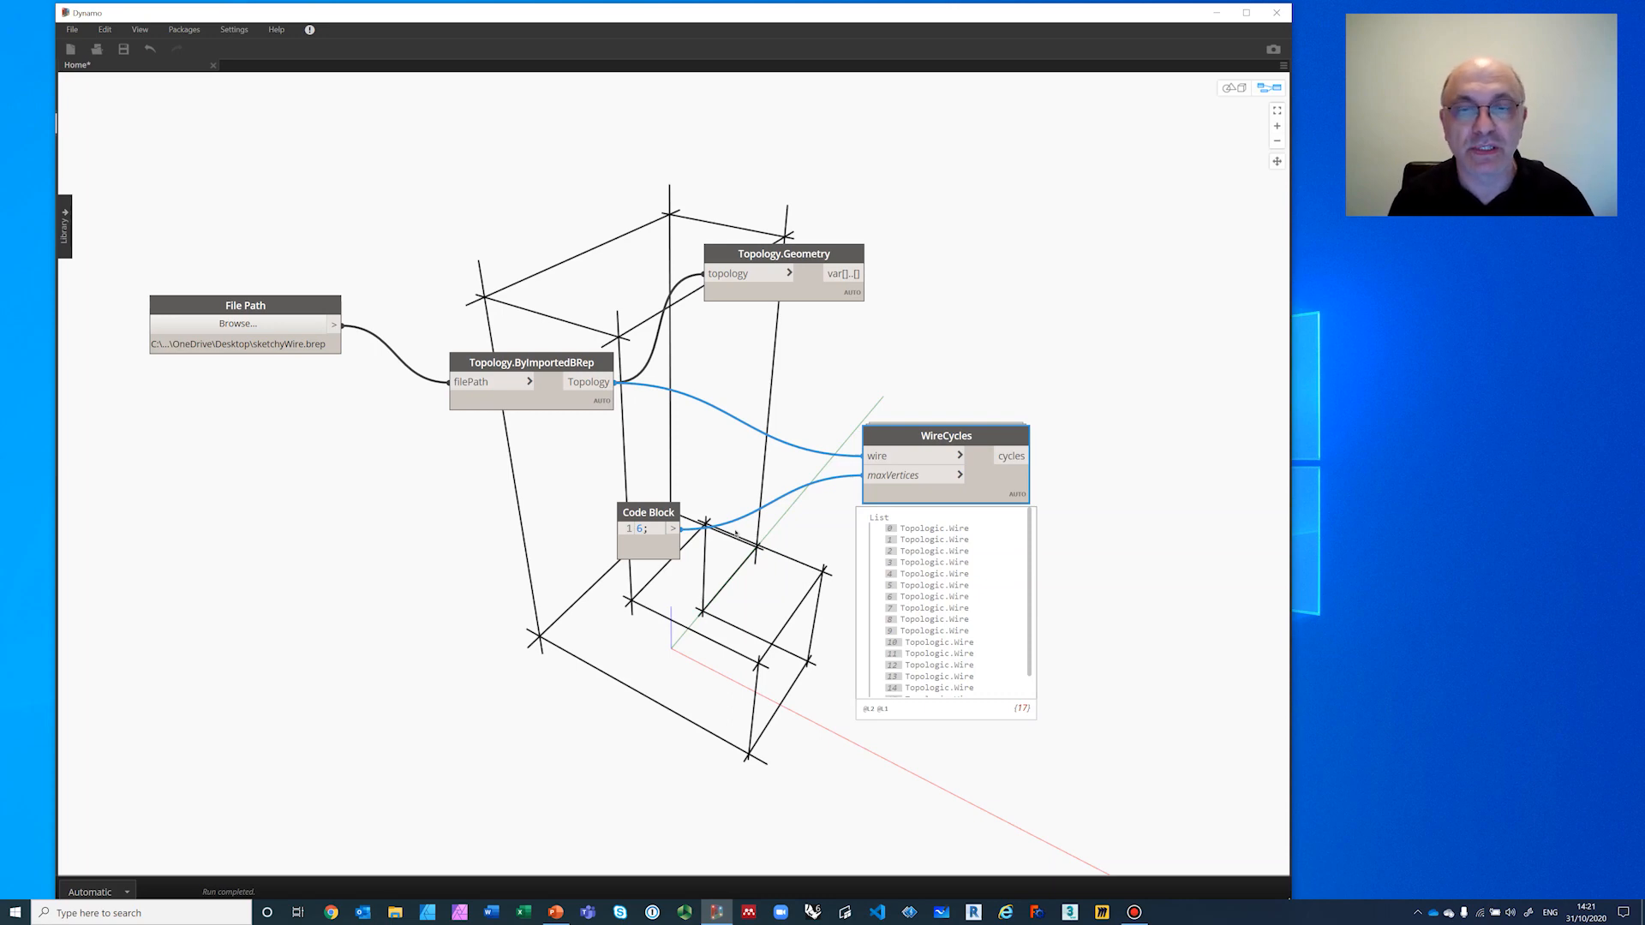
Step: Add an AreCoplanar node in the free space beyond the WireCycles node
{"action": "middle_click_drag", "start_coordinate": [1114, 455], "coordinate": [731, 423]}
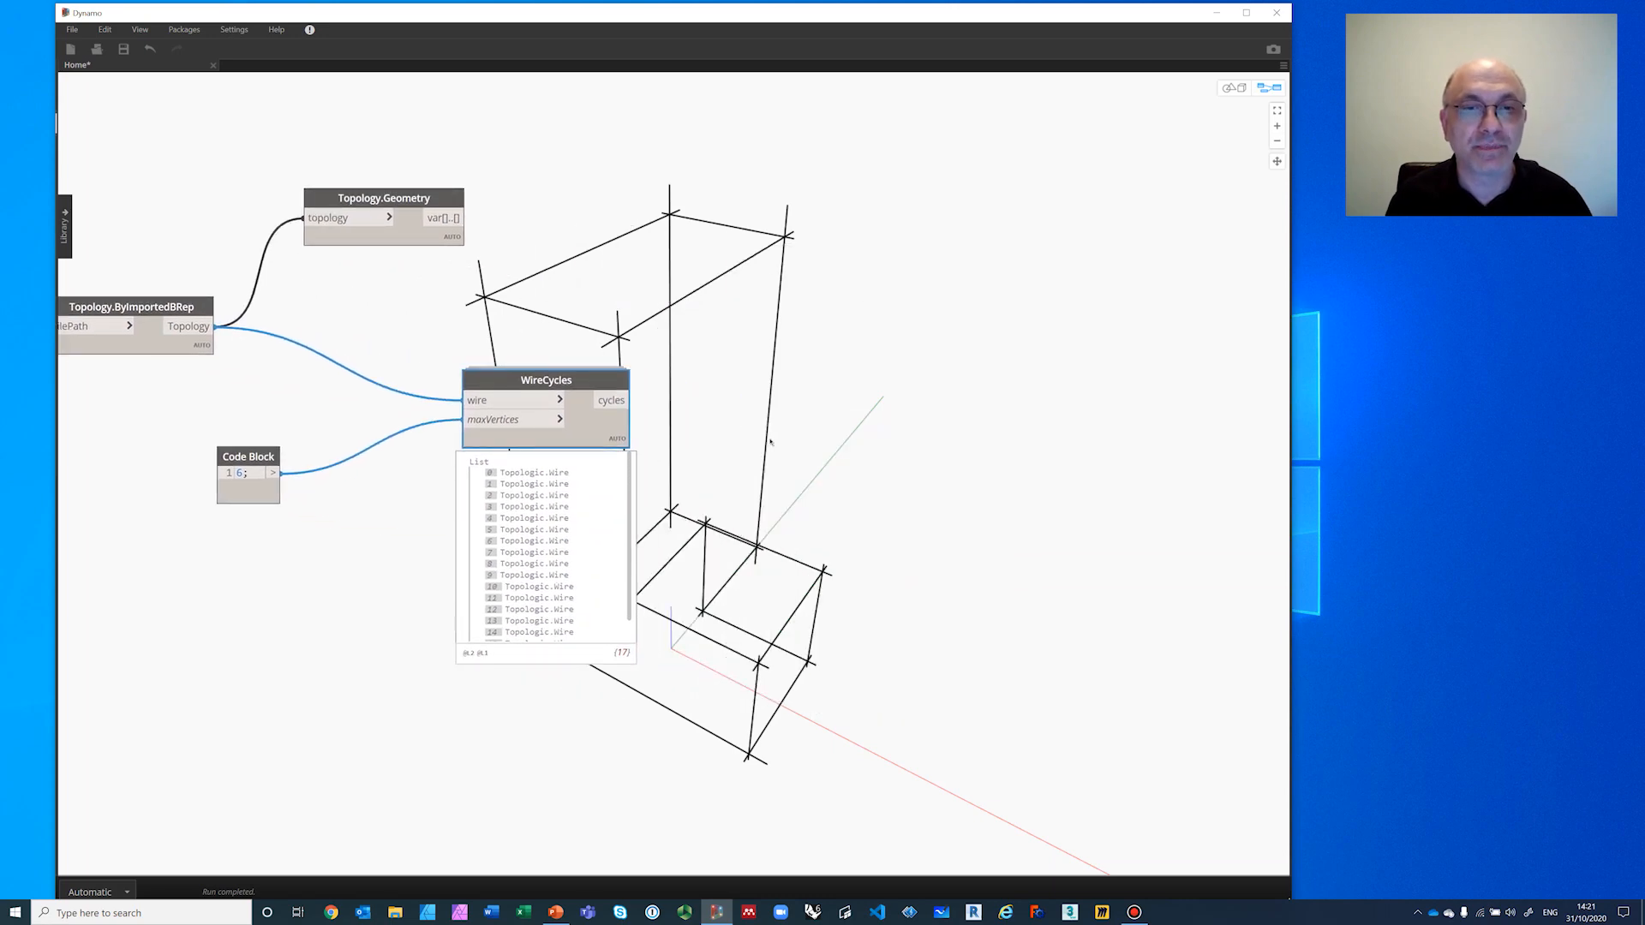
{"action": "right_click", "coordinate": [792, 408]}
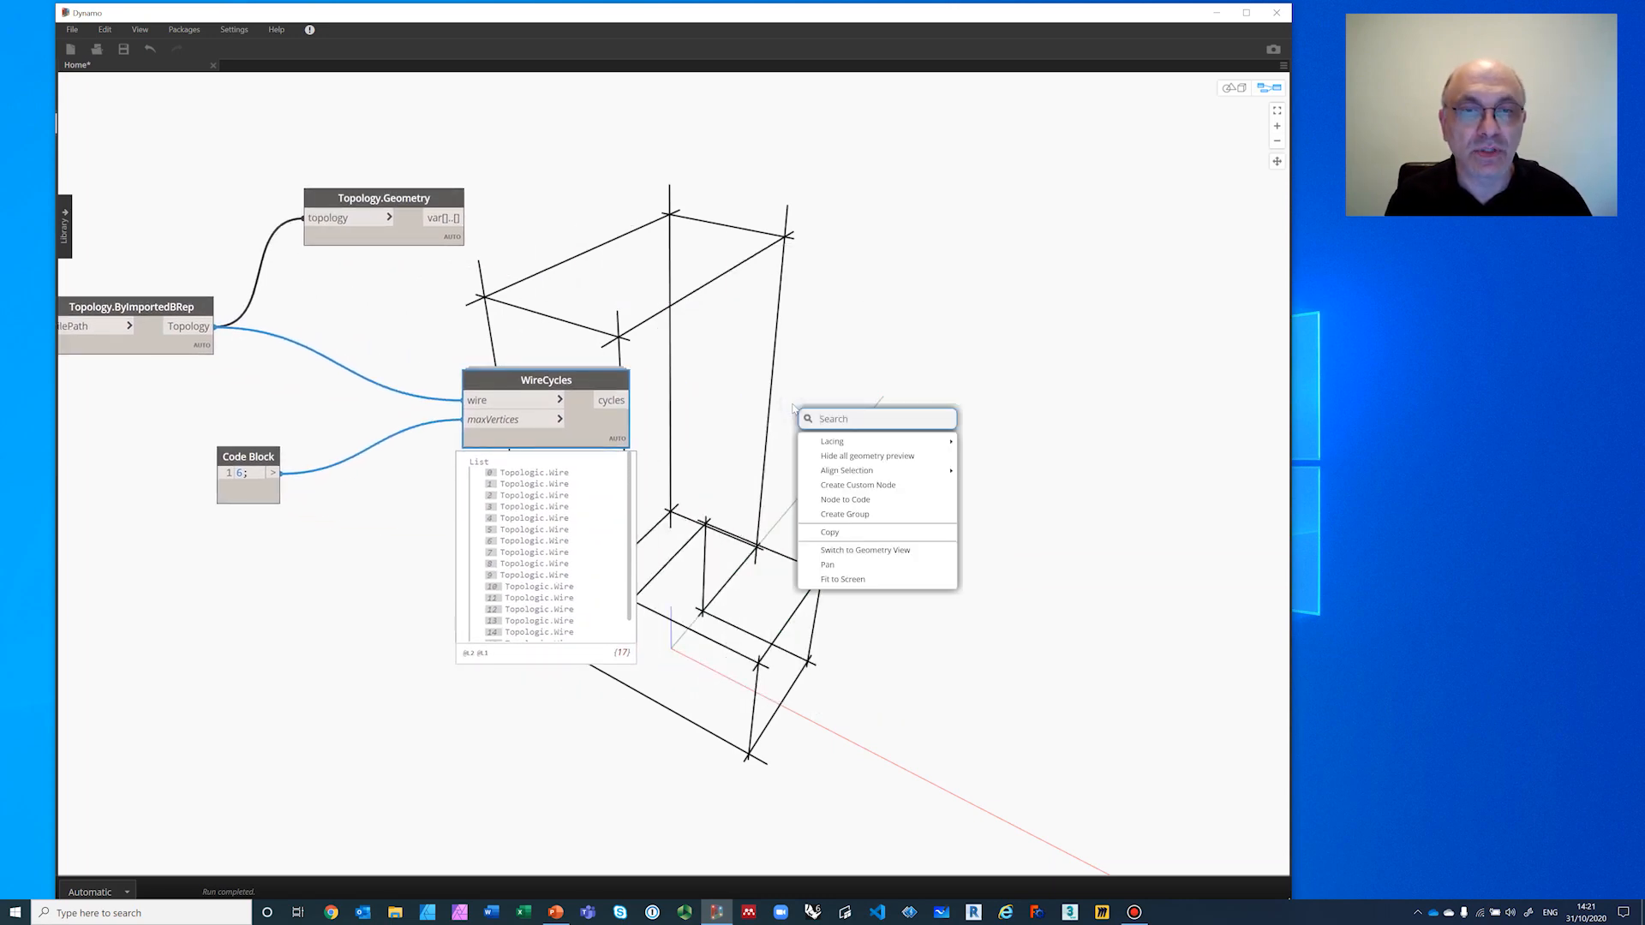
{"action": "type", "text": "AreCopl"}
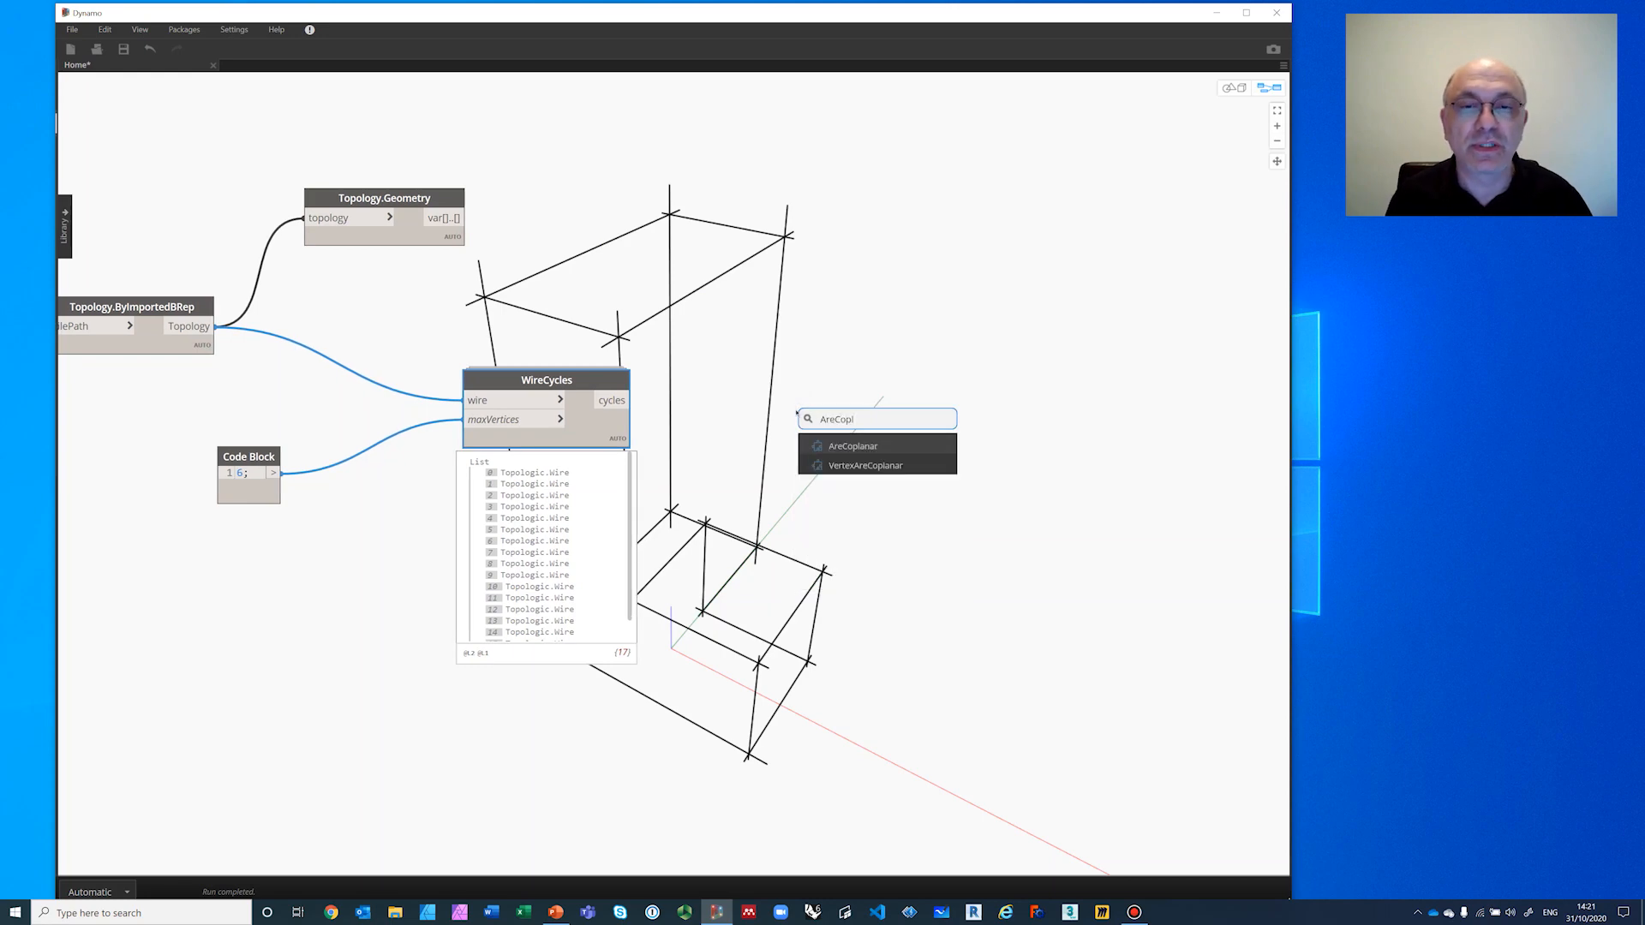
{"action": "left_click", "coordinate": [841, 445]}
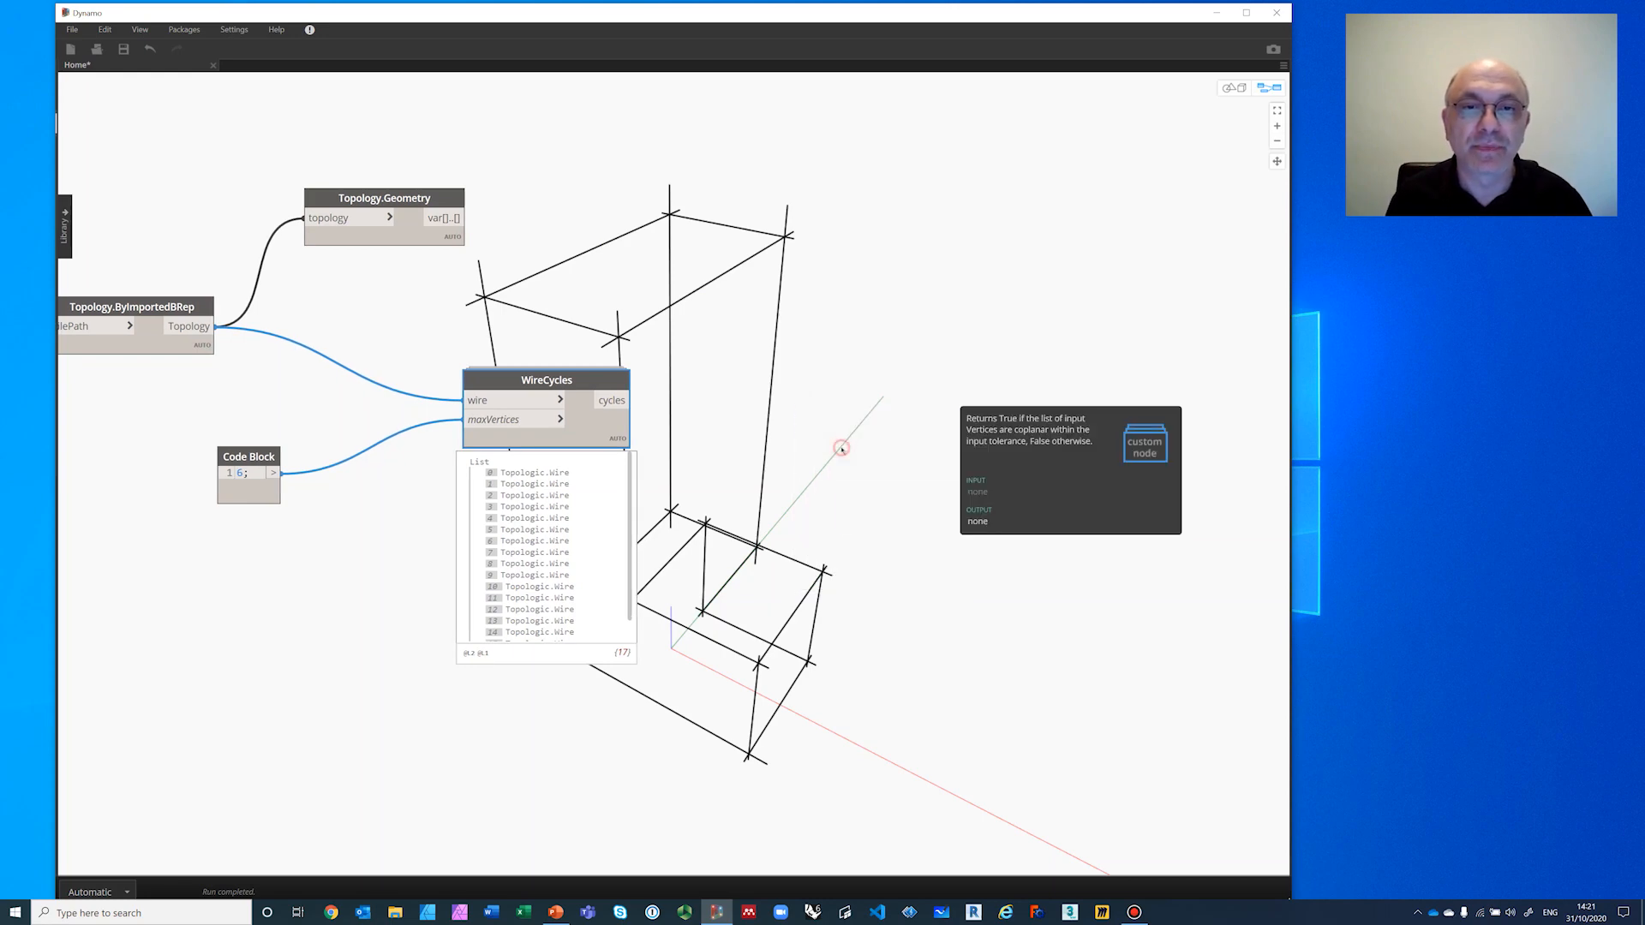
{"action": "scroll", "coordinate": [853, 491], "scroll_direction": "up", "scroll_amount": 5}
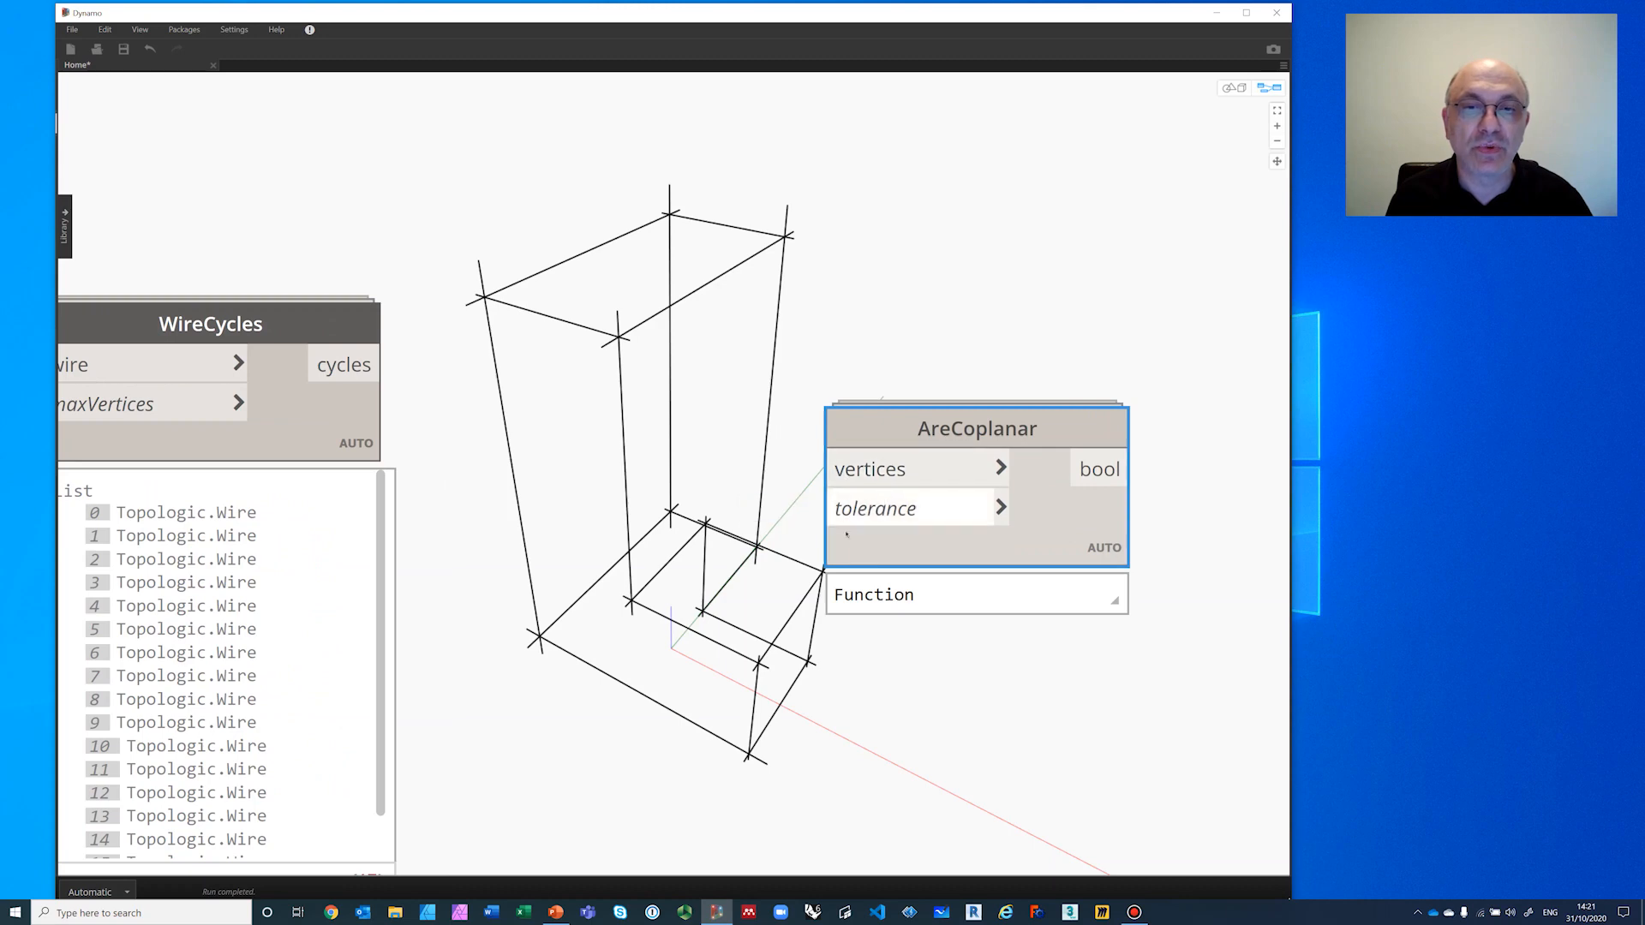
{"action": "scroll", "coordinate": [761, 360], "scroll_direction": "down", "scroll_amount": 5}
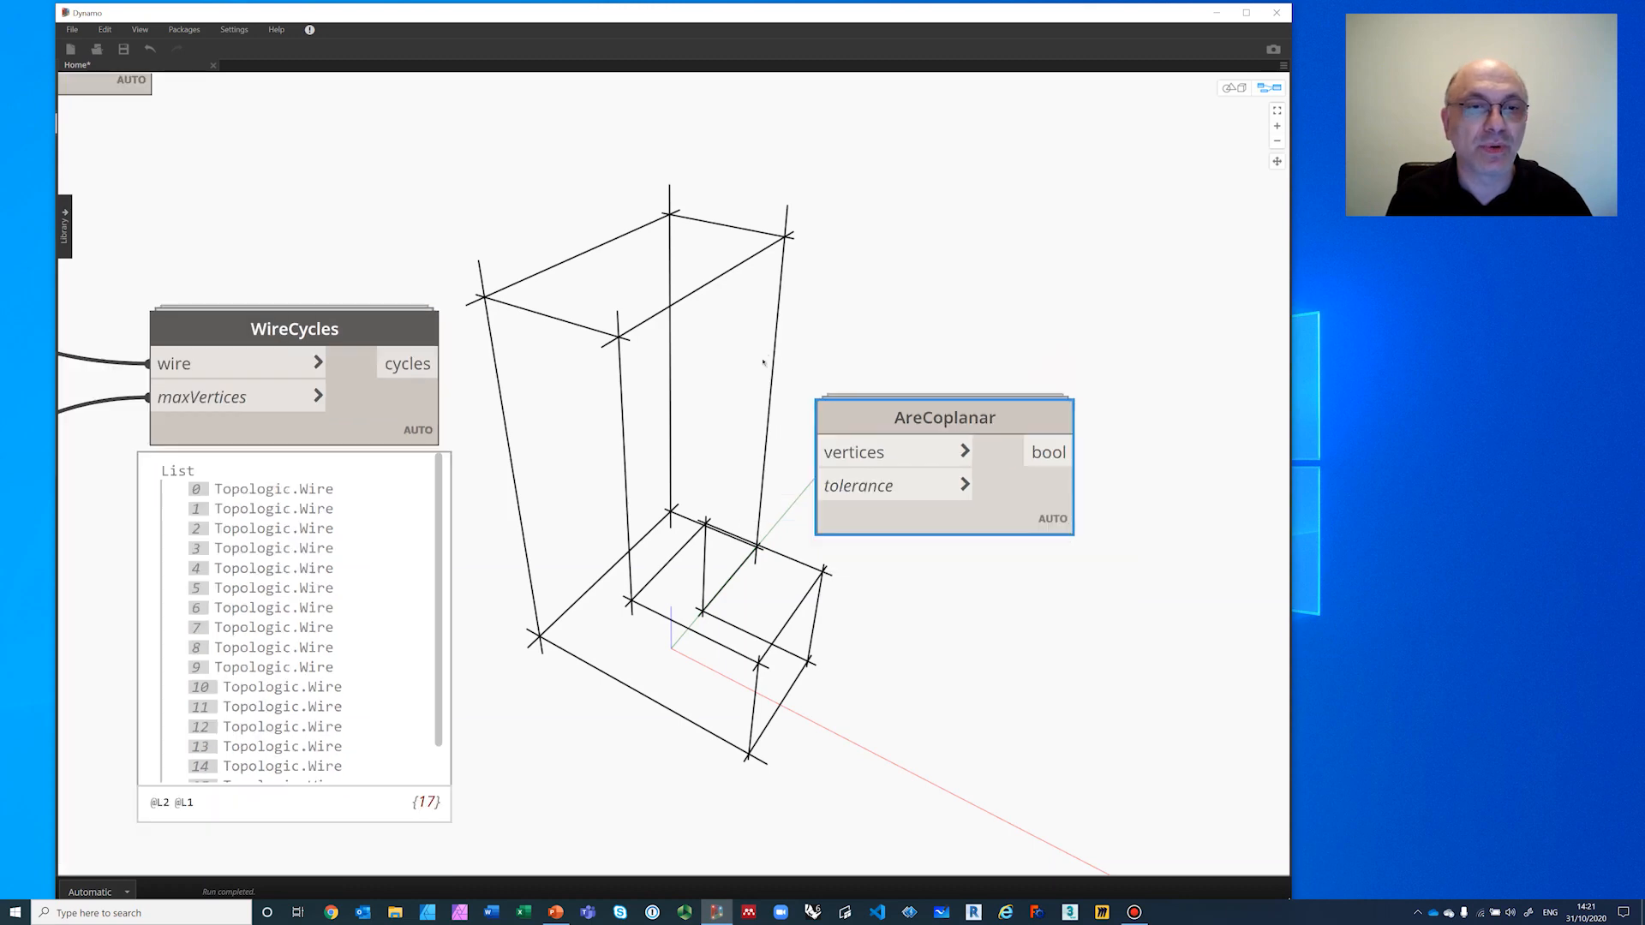
Step: Add a Topology.Vertices node, feed it the cycles output of WireCycles, and keep its output preview open
{"action": "right_click", "coordinate": [673, 554]}
{"action": "type", "text": "topolog"}
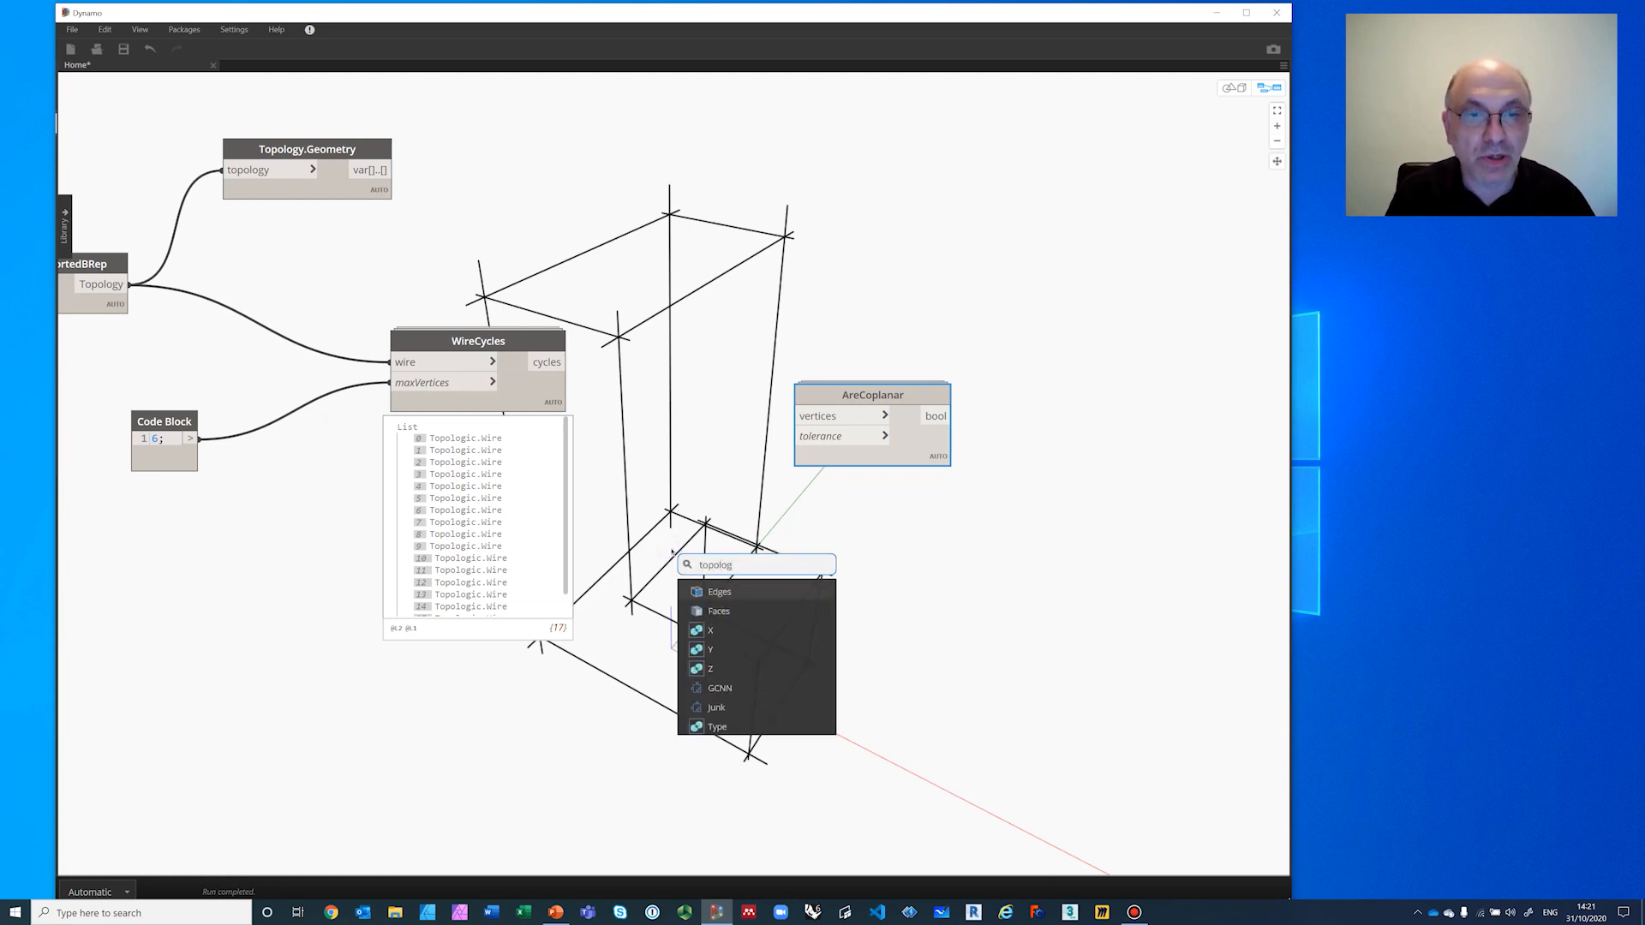
{"action": "type", "text": "y.verti"}
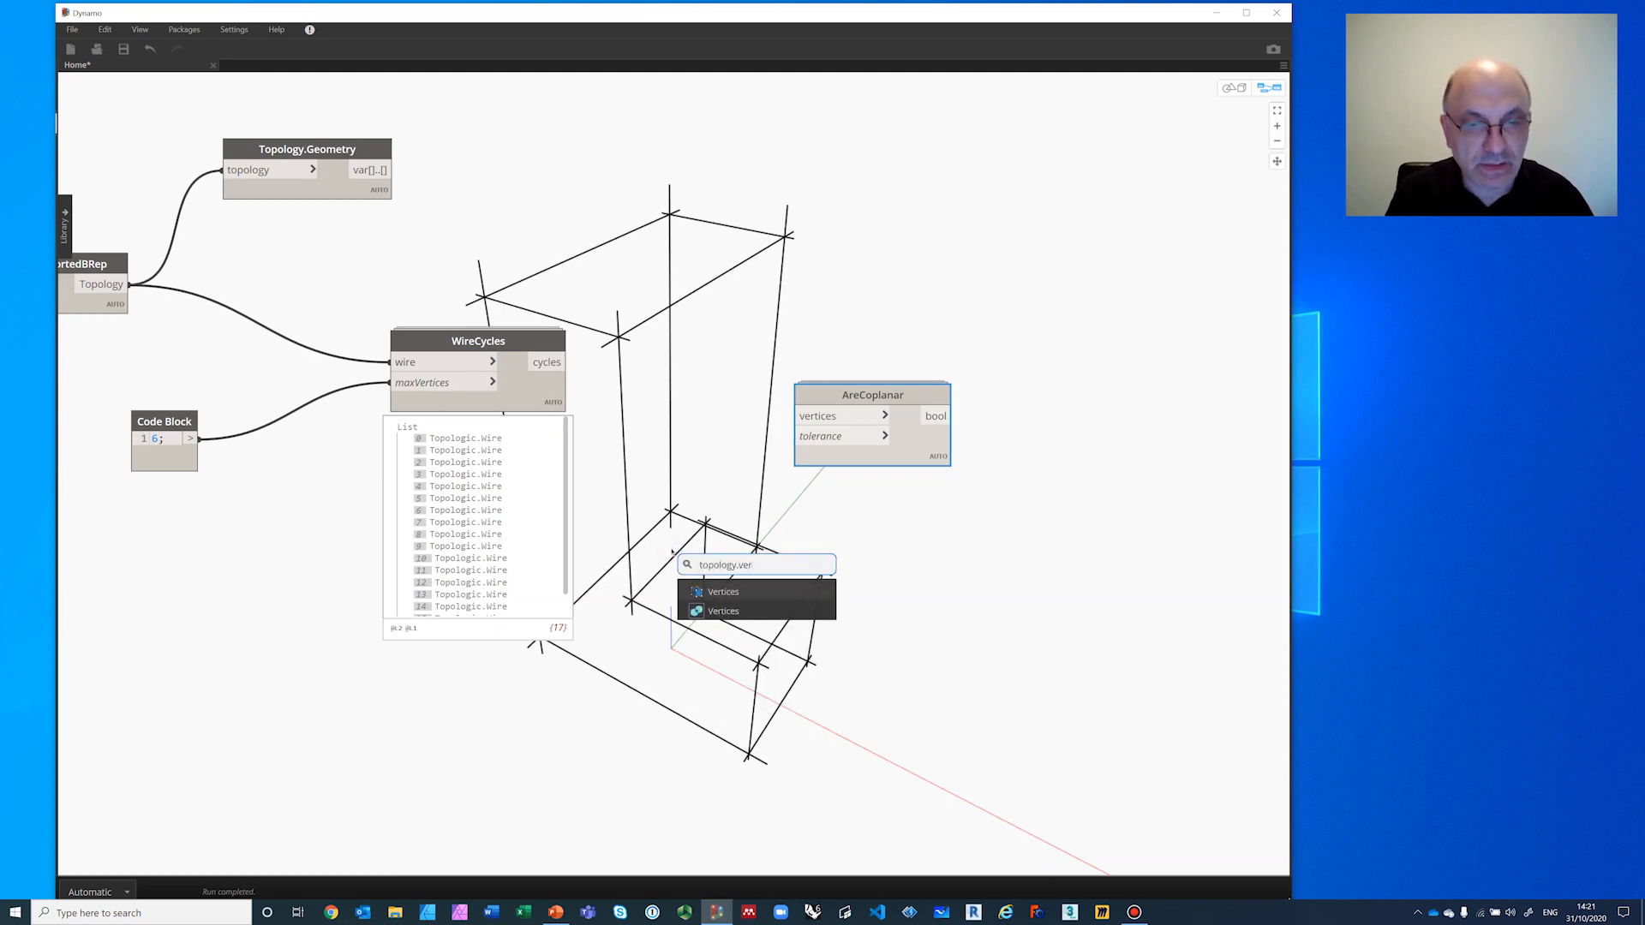
{"action": "left_click", "coordinate": [695, 614]}
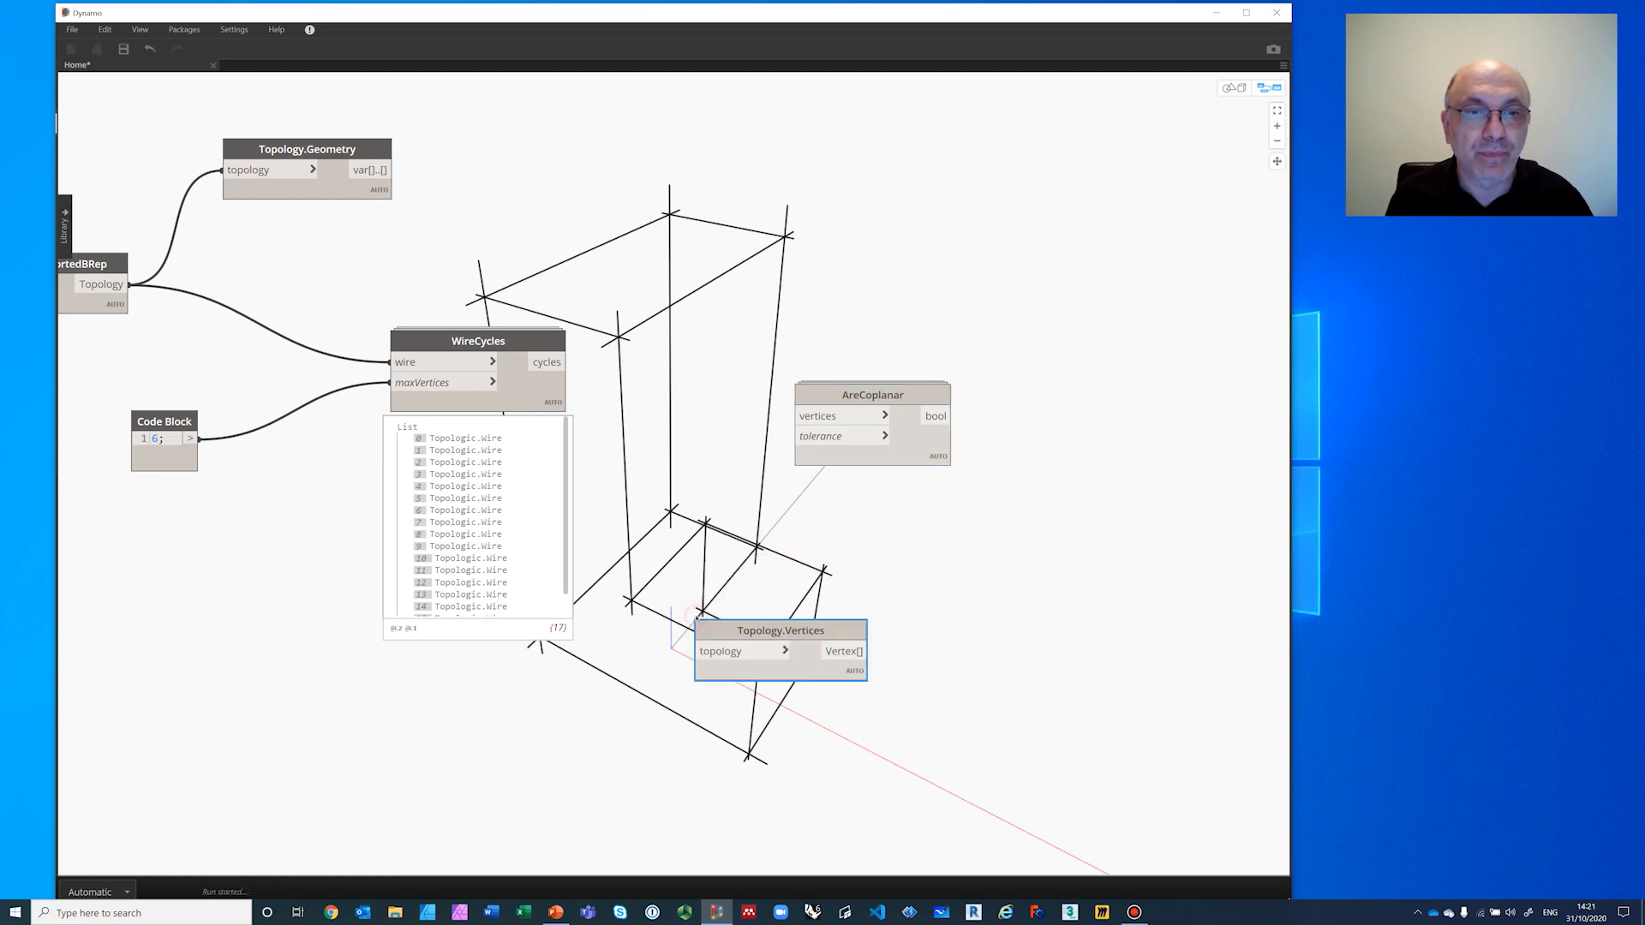
{"action": "mouse_move", "coordinate": [567, 362]}
{"action": "left_mouse_down"}
{"action": "mouse_move", "coordinate": [656, 617]}
{"action": "mouse_move", "coordinate": [695, 651]}
{"action": "left_mouse_up"}
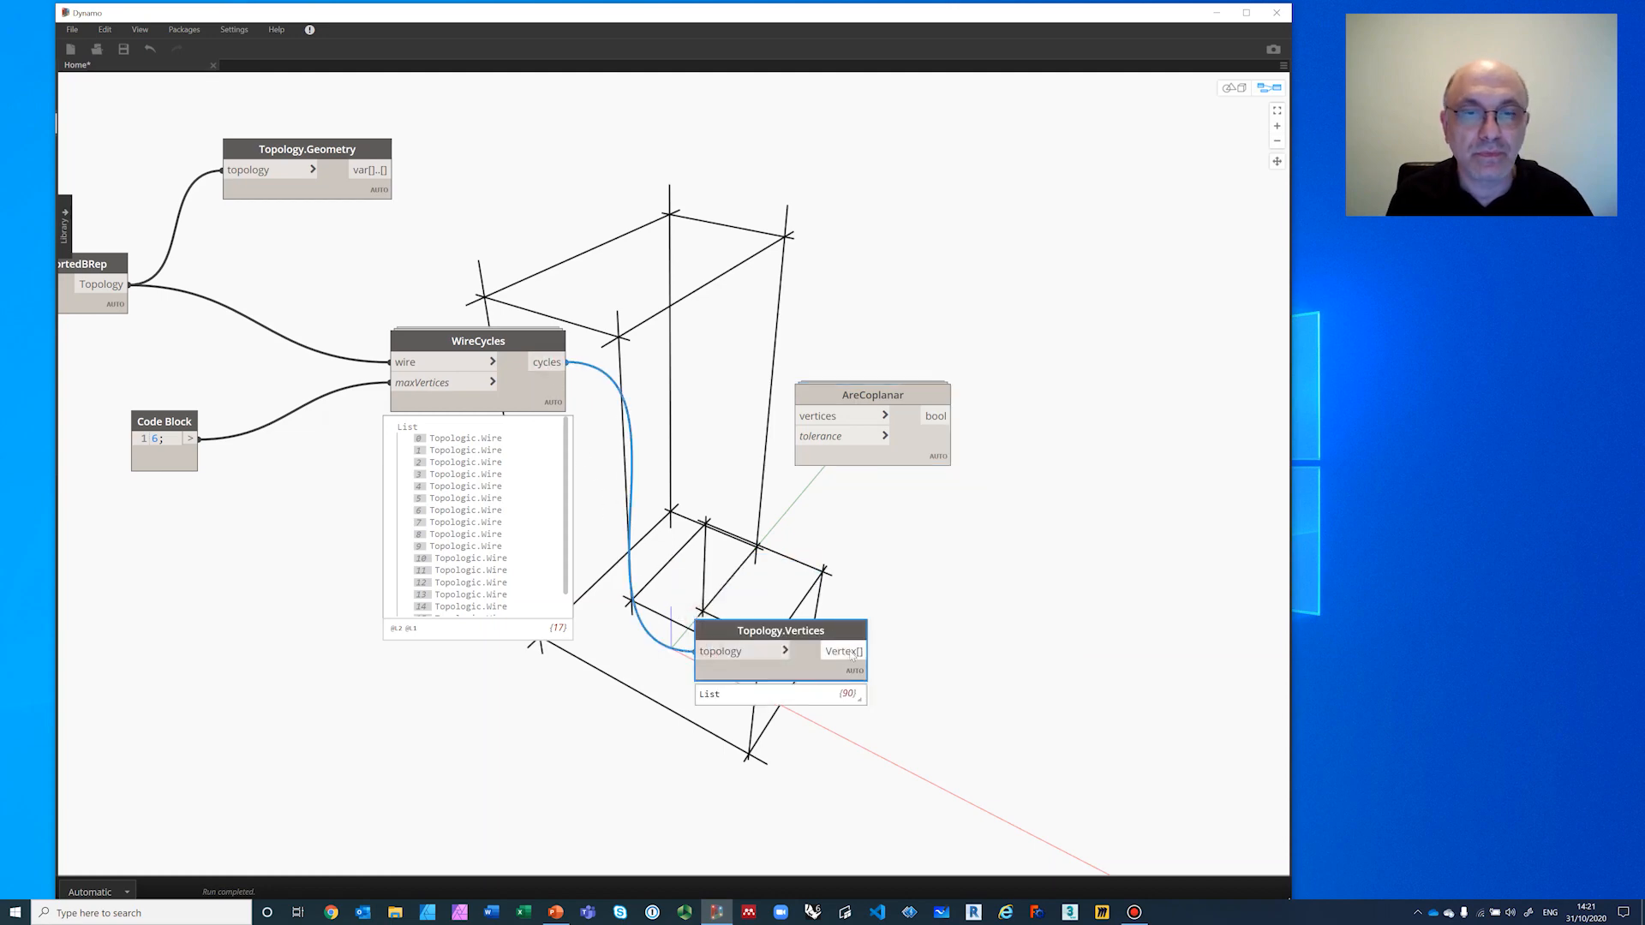
{"action": "left_click", "coordinate": [855, 695]}
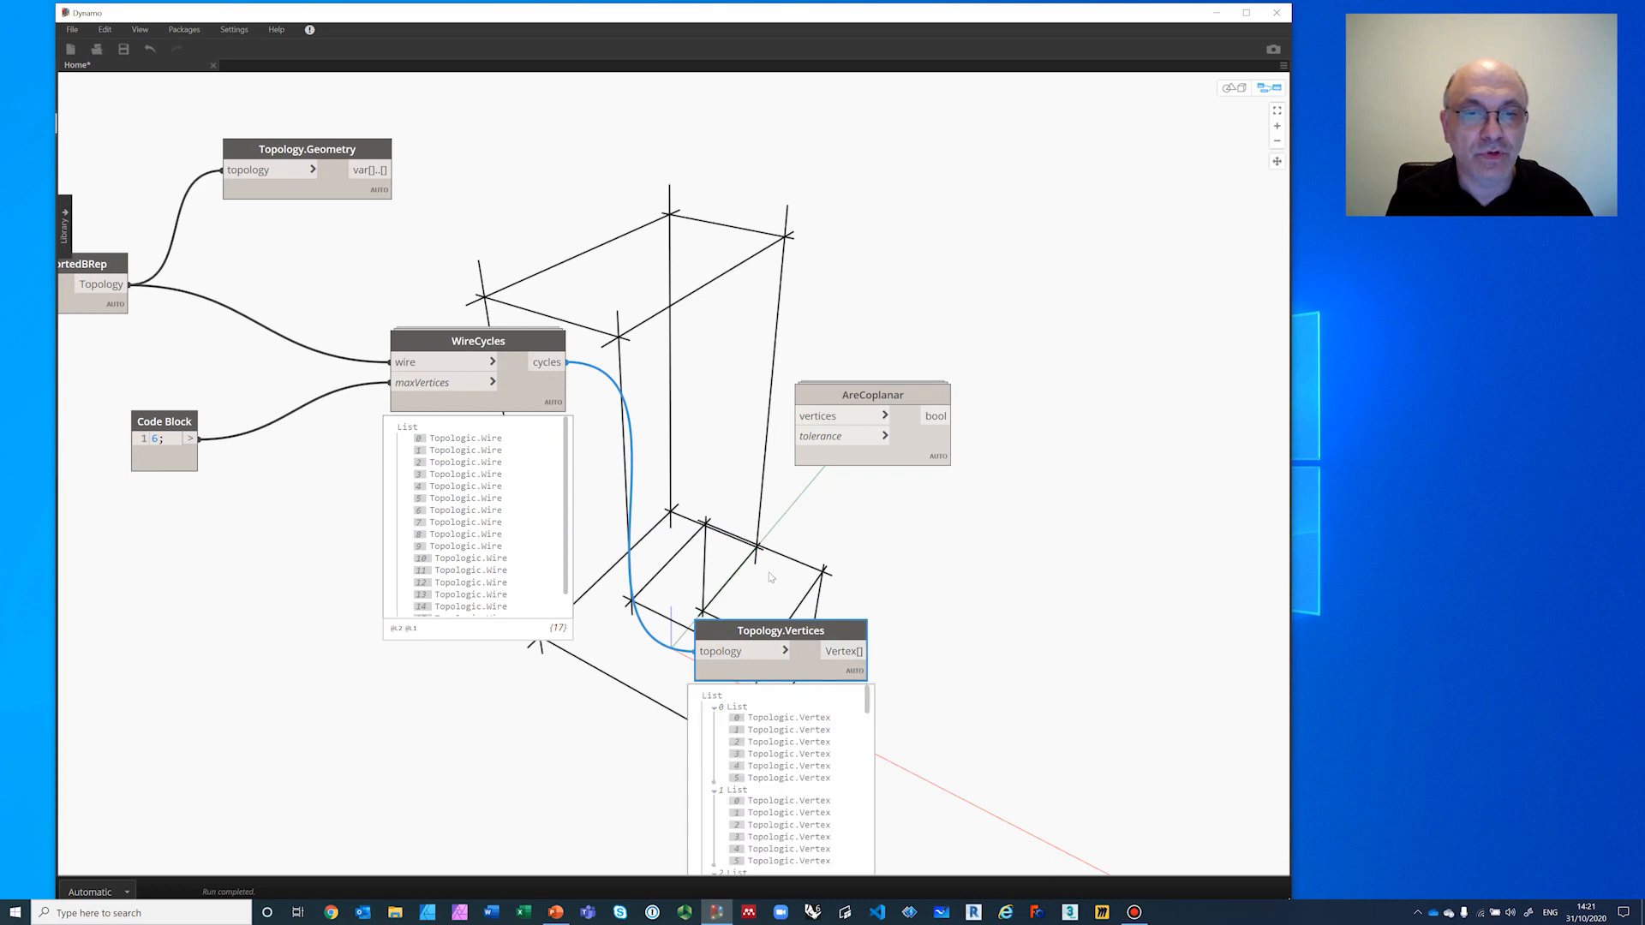
Step: Move the AreCoplanar node farther from Topology.Vertices and connect the Vertex[] output to its vertices input
{"action": "middle_click_drag", "start_coordinate": [718, 483], "coordinate": [674, 354]}
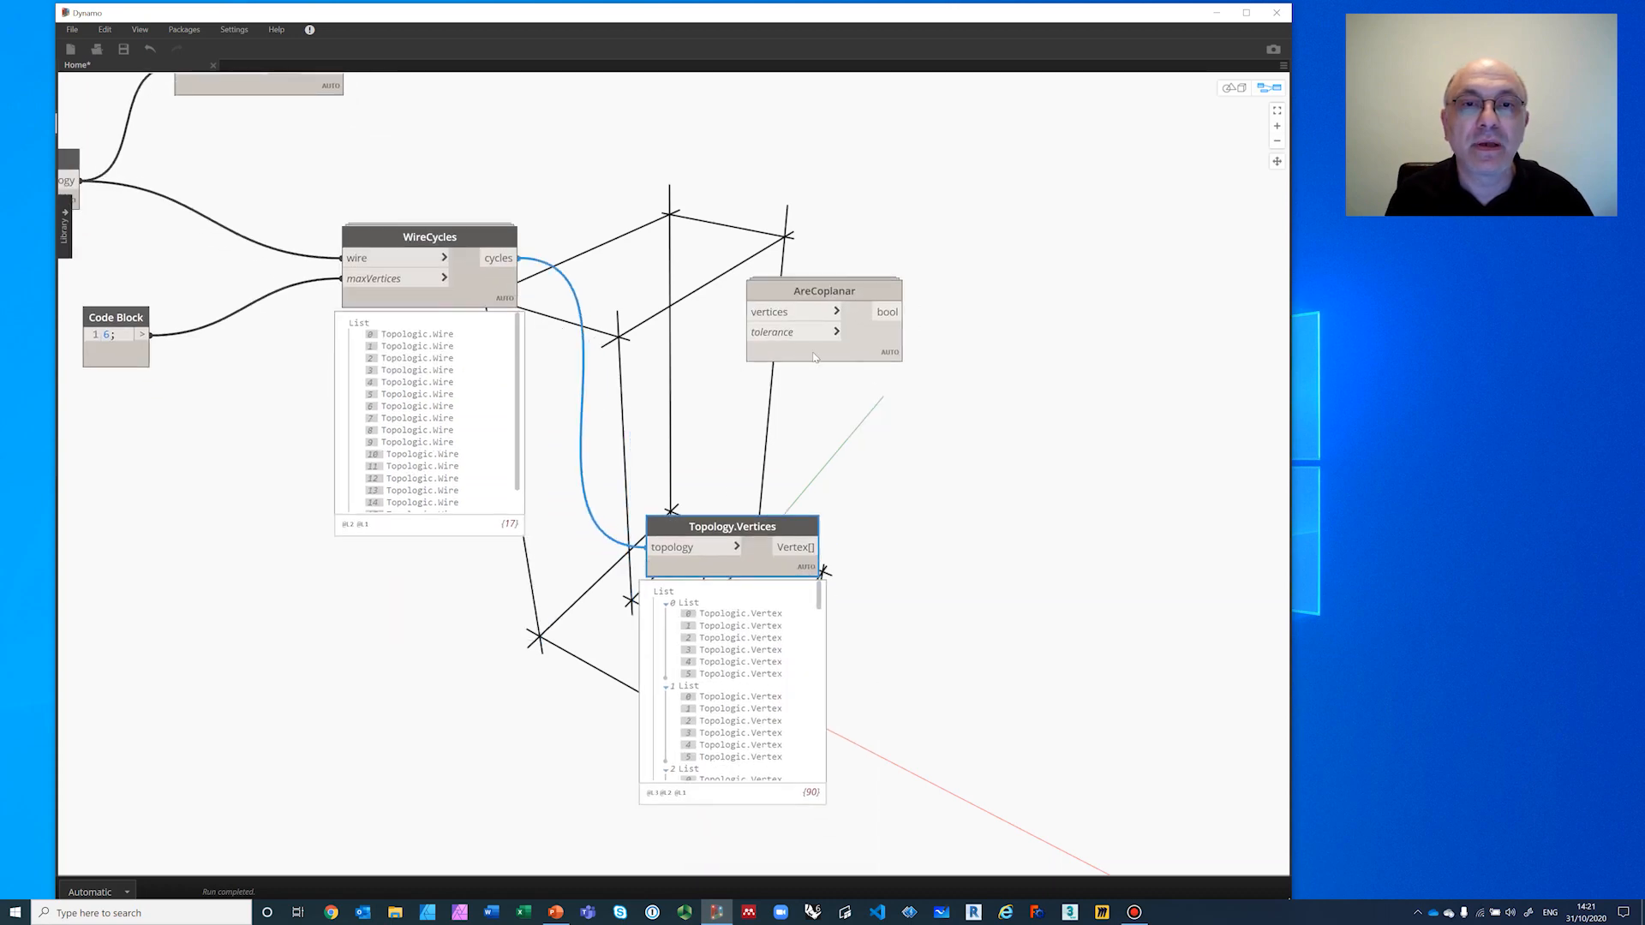
{"action": "left_click_drag", "start_coordinate": [854, 294], "coordinate": [1060, 377]}
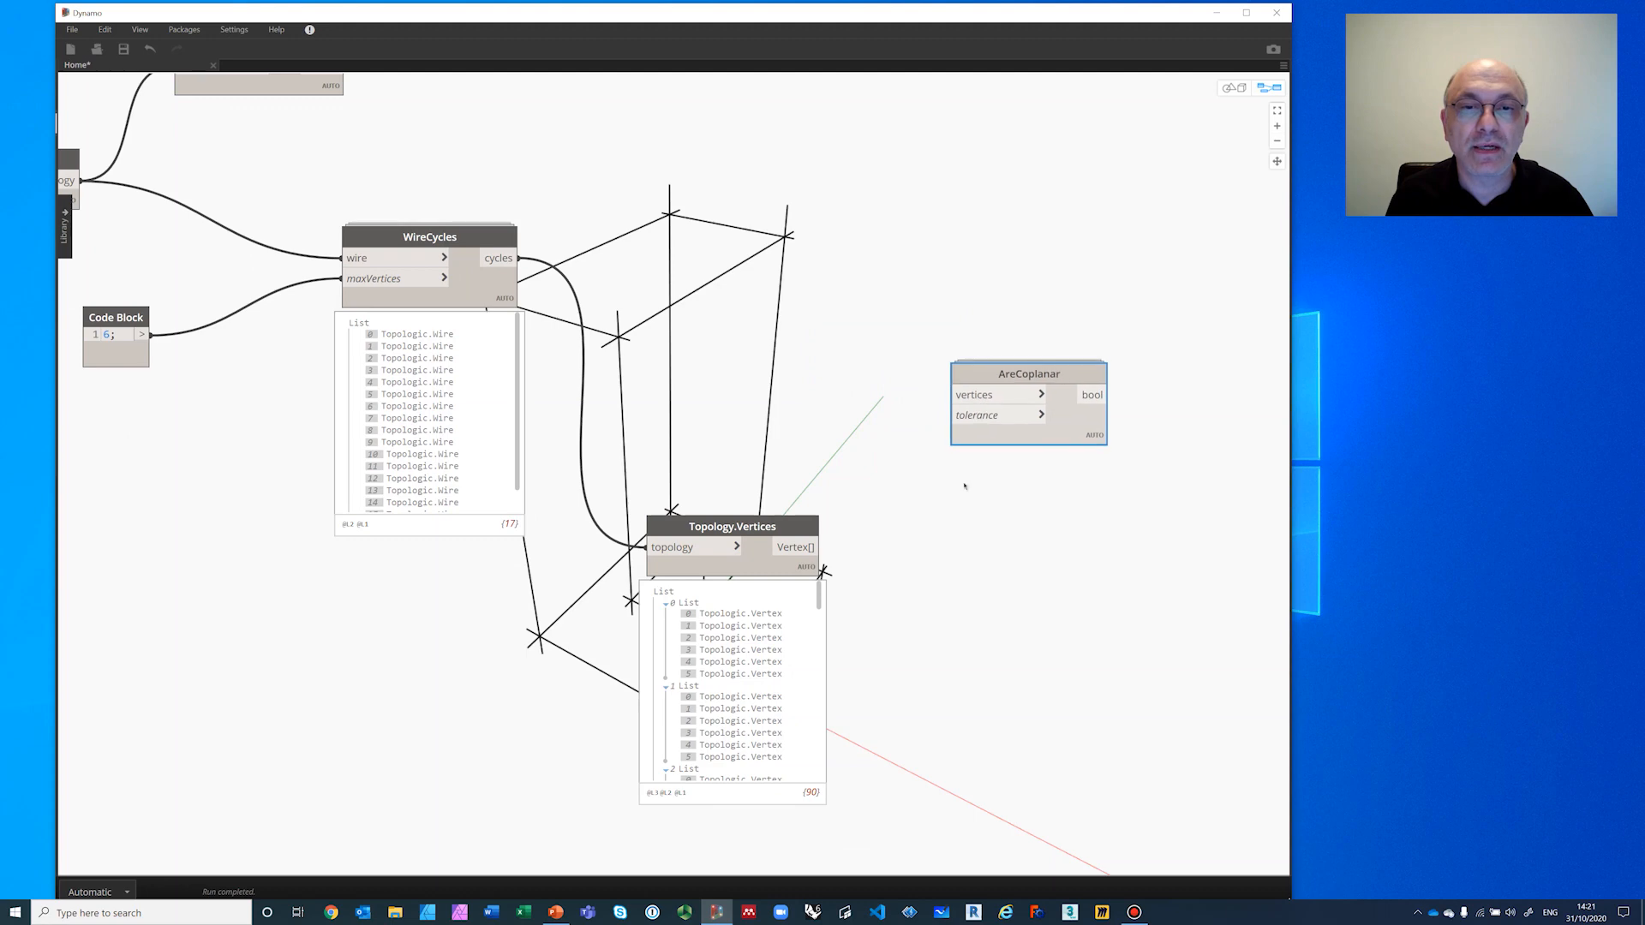
{"action": "left_click", "coordinate": [812, 549]}
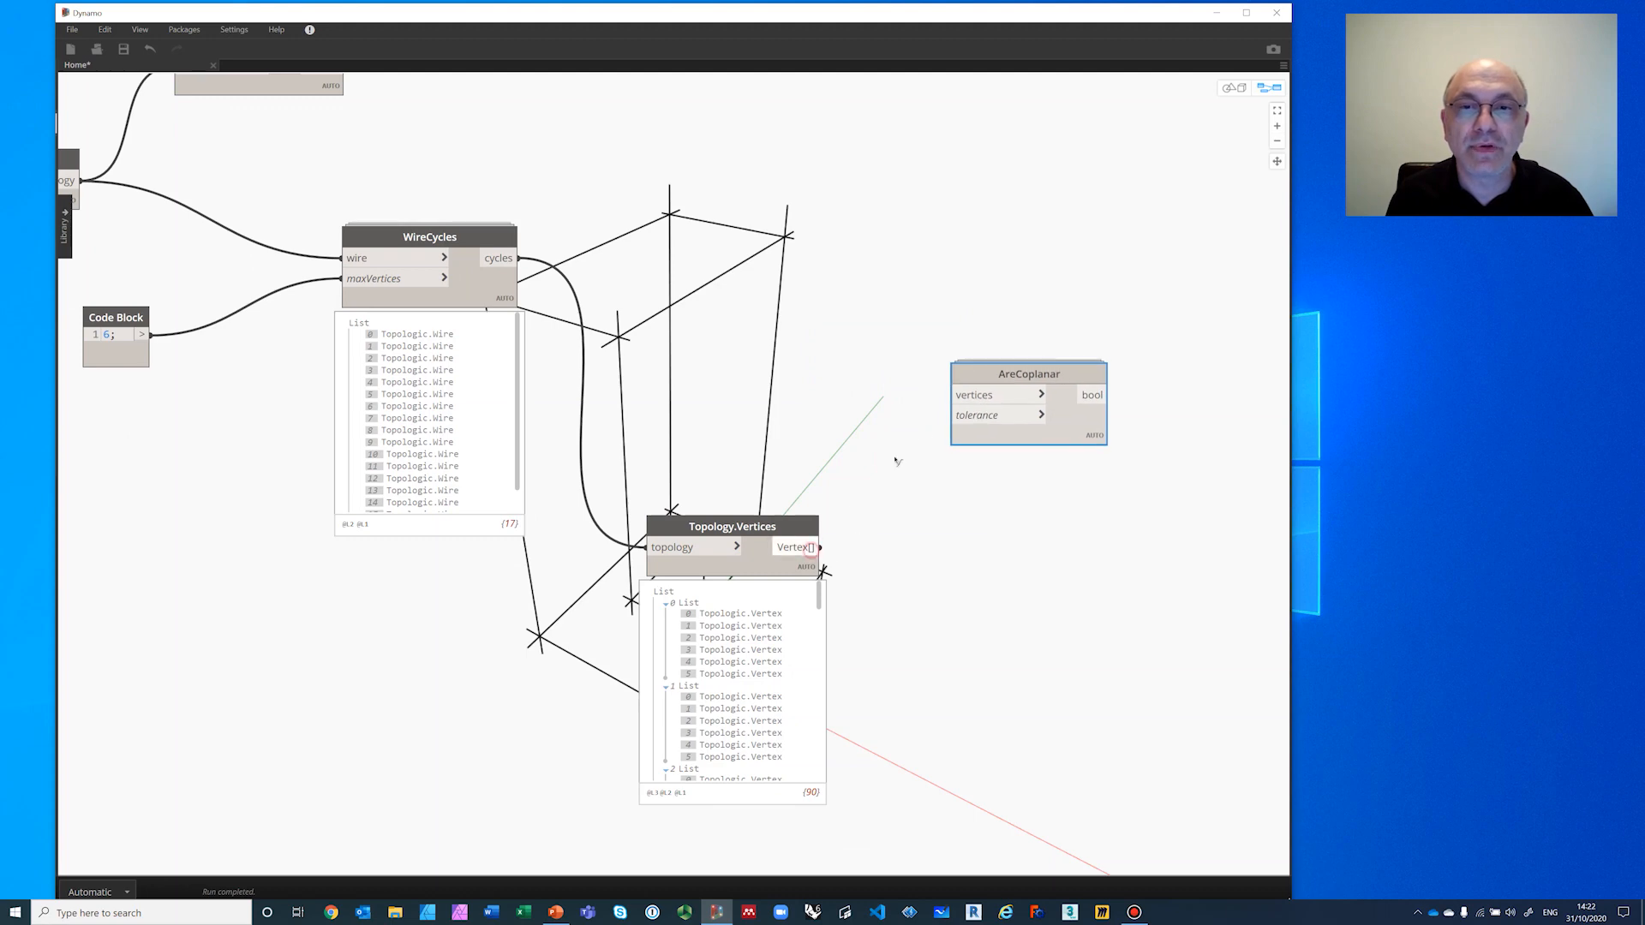
{"action": "left_click", "coordinate": [961, 395]}
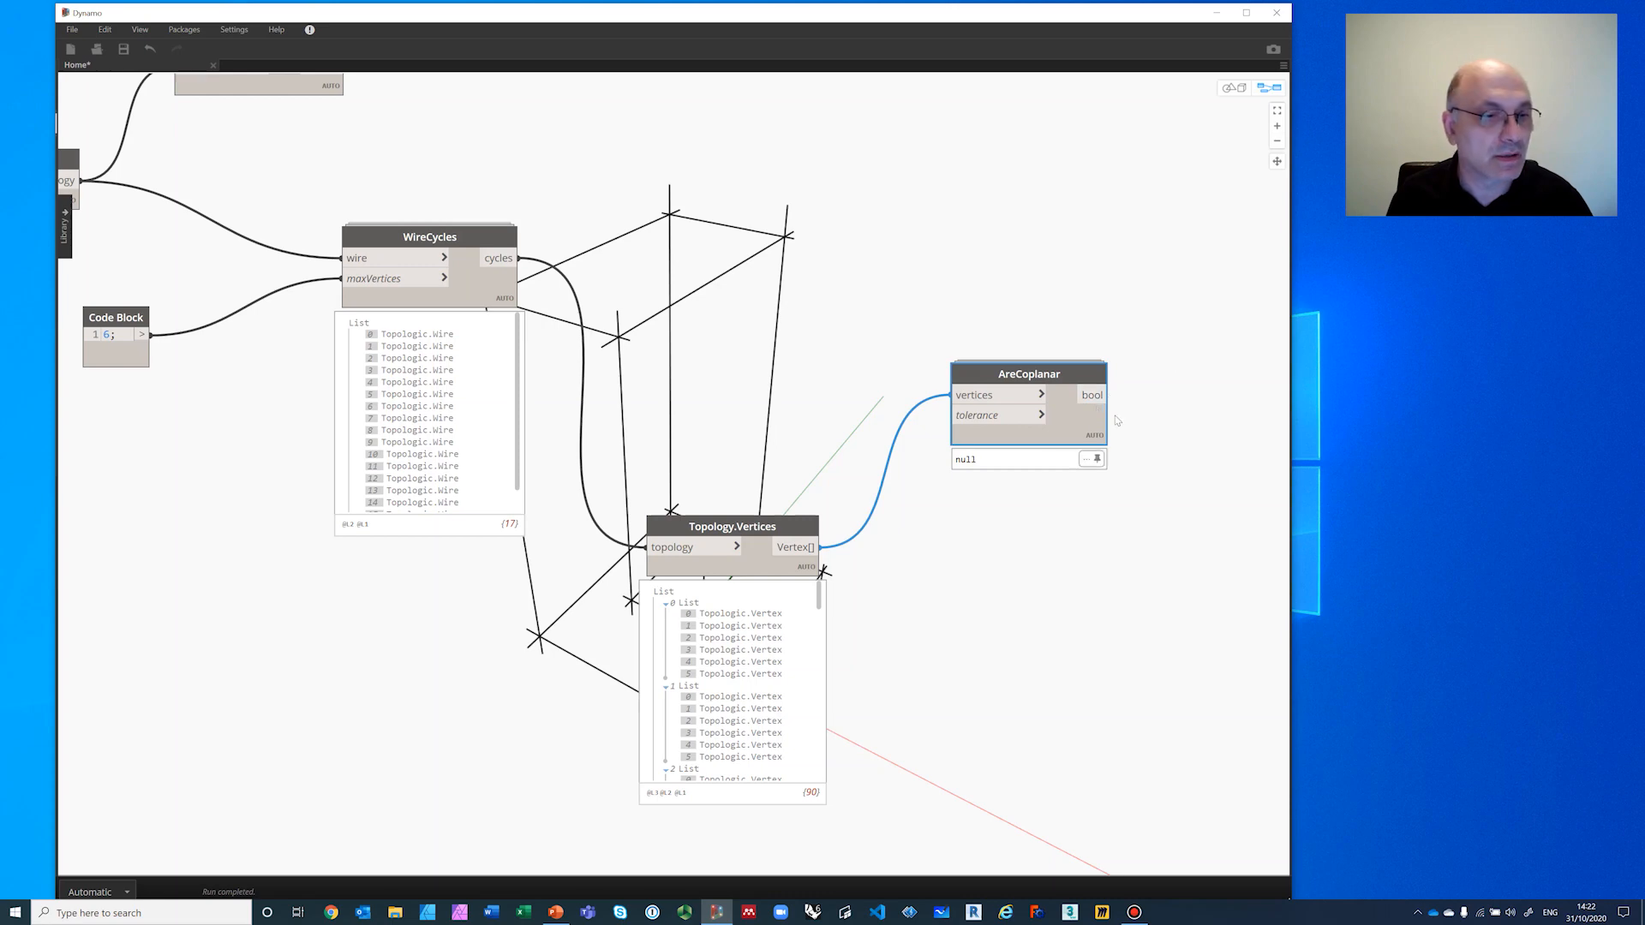
{"action": "left_click", "coordinate": [1043, 394]}
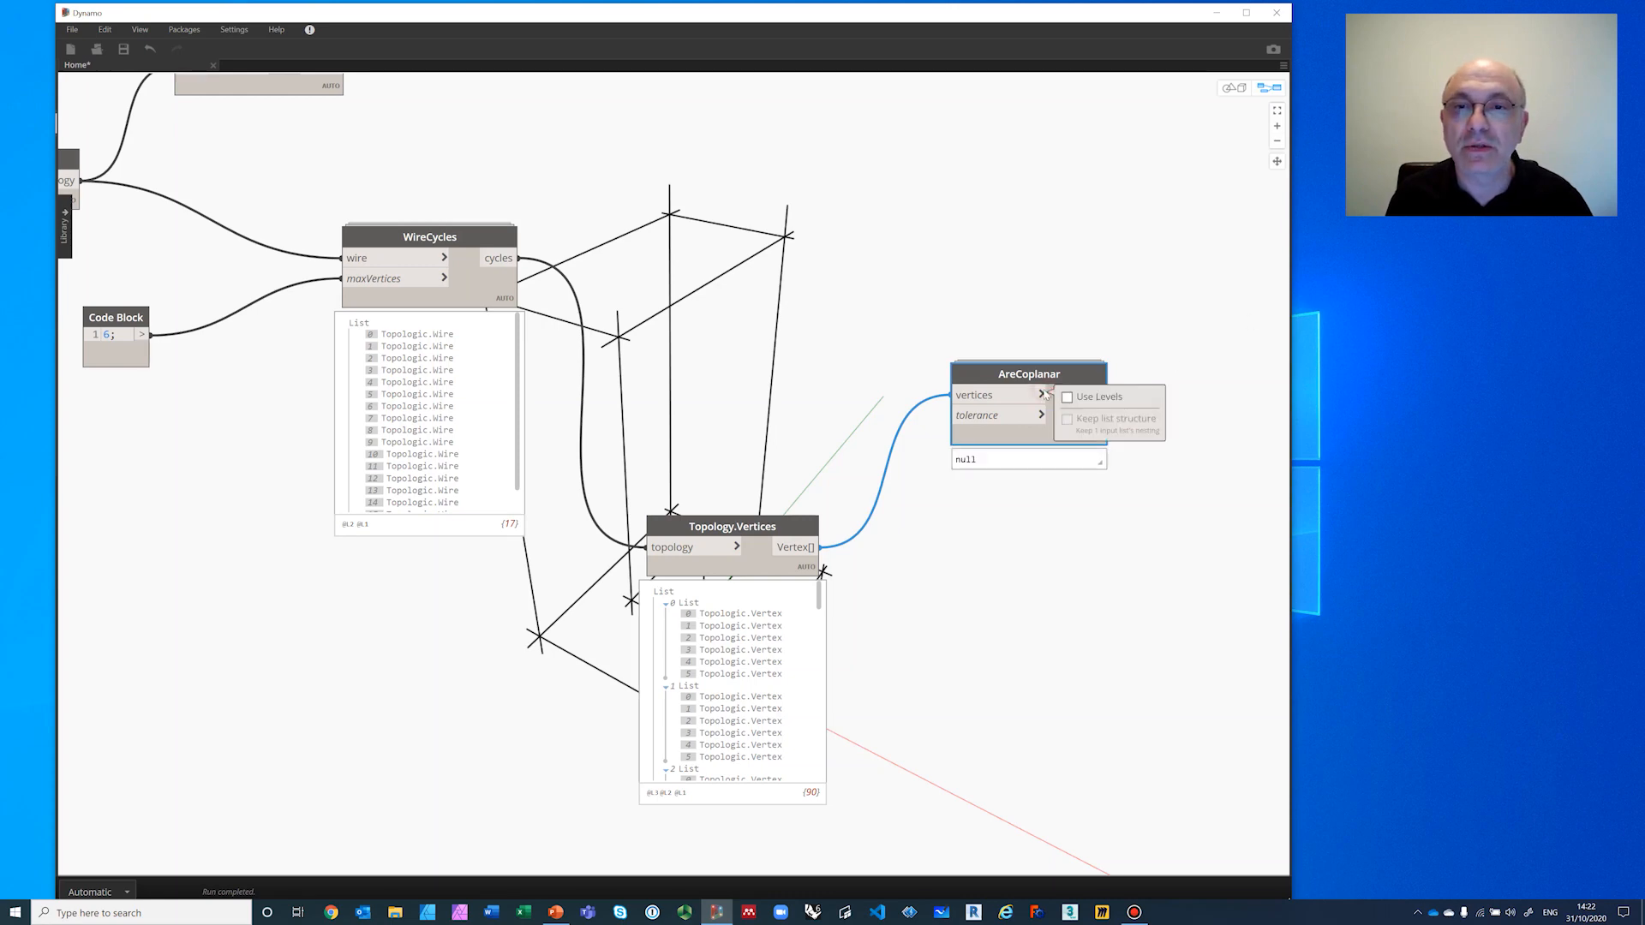
{"action": "left_click", "coordinate": [1067, 398]}
{"action": "left_click", "coordinate": [1047, 536]}
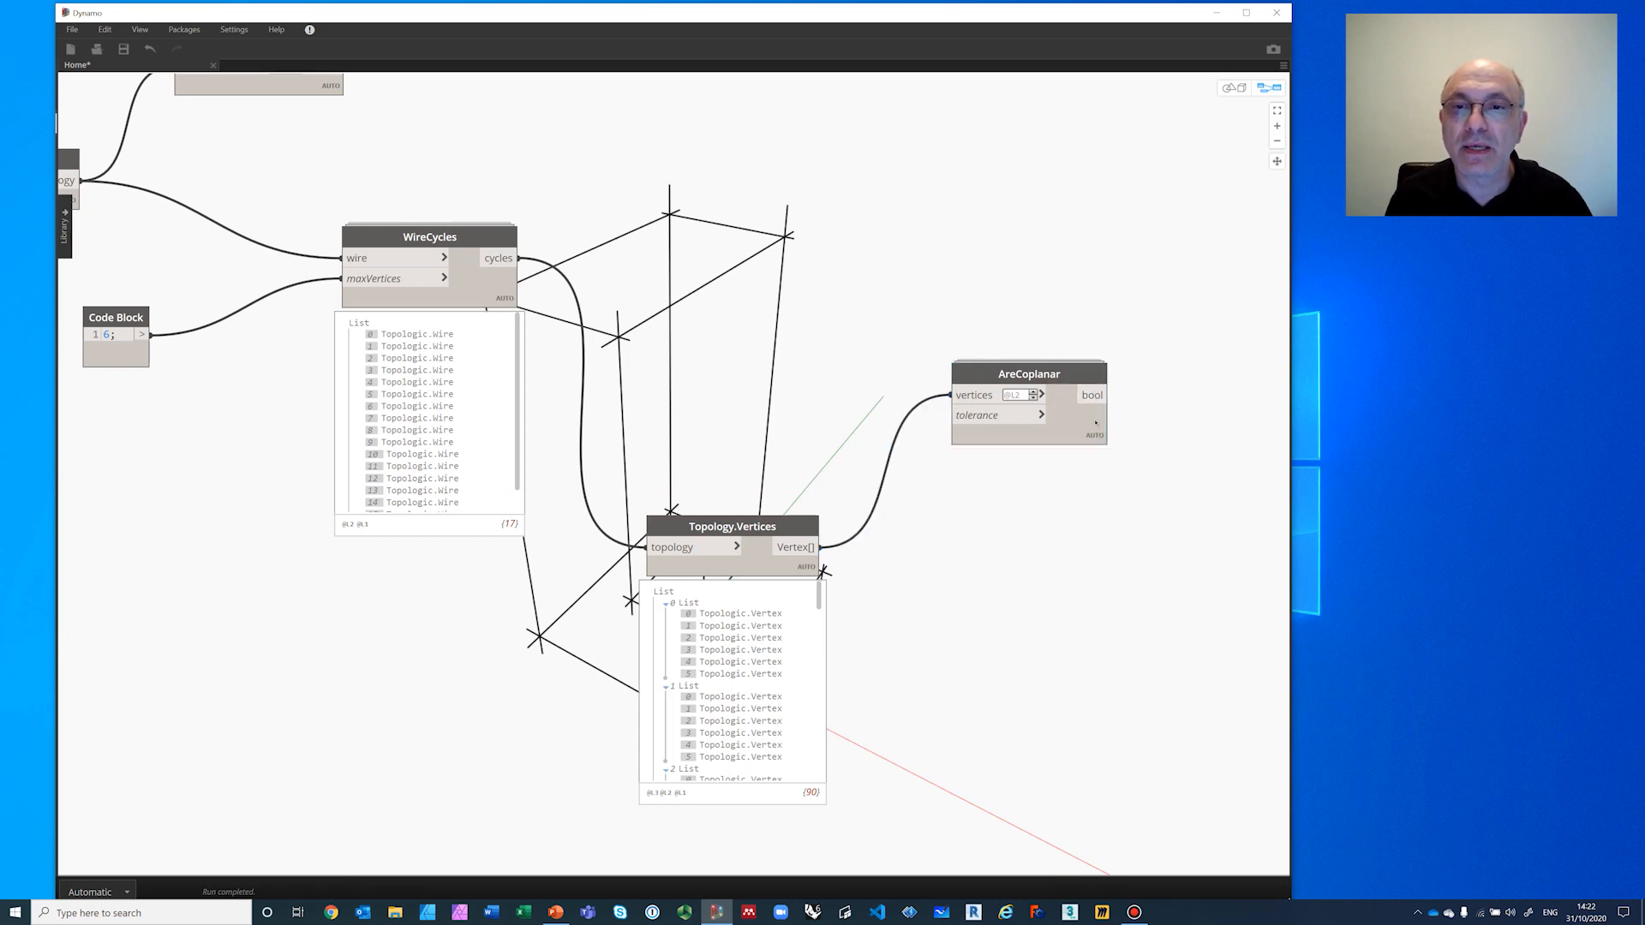
{"action": "mouse_move", "coordinate": [1096, 460]}
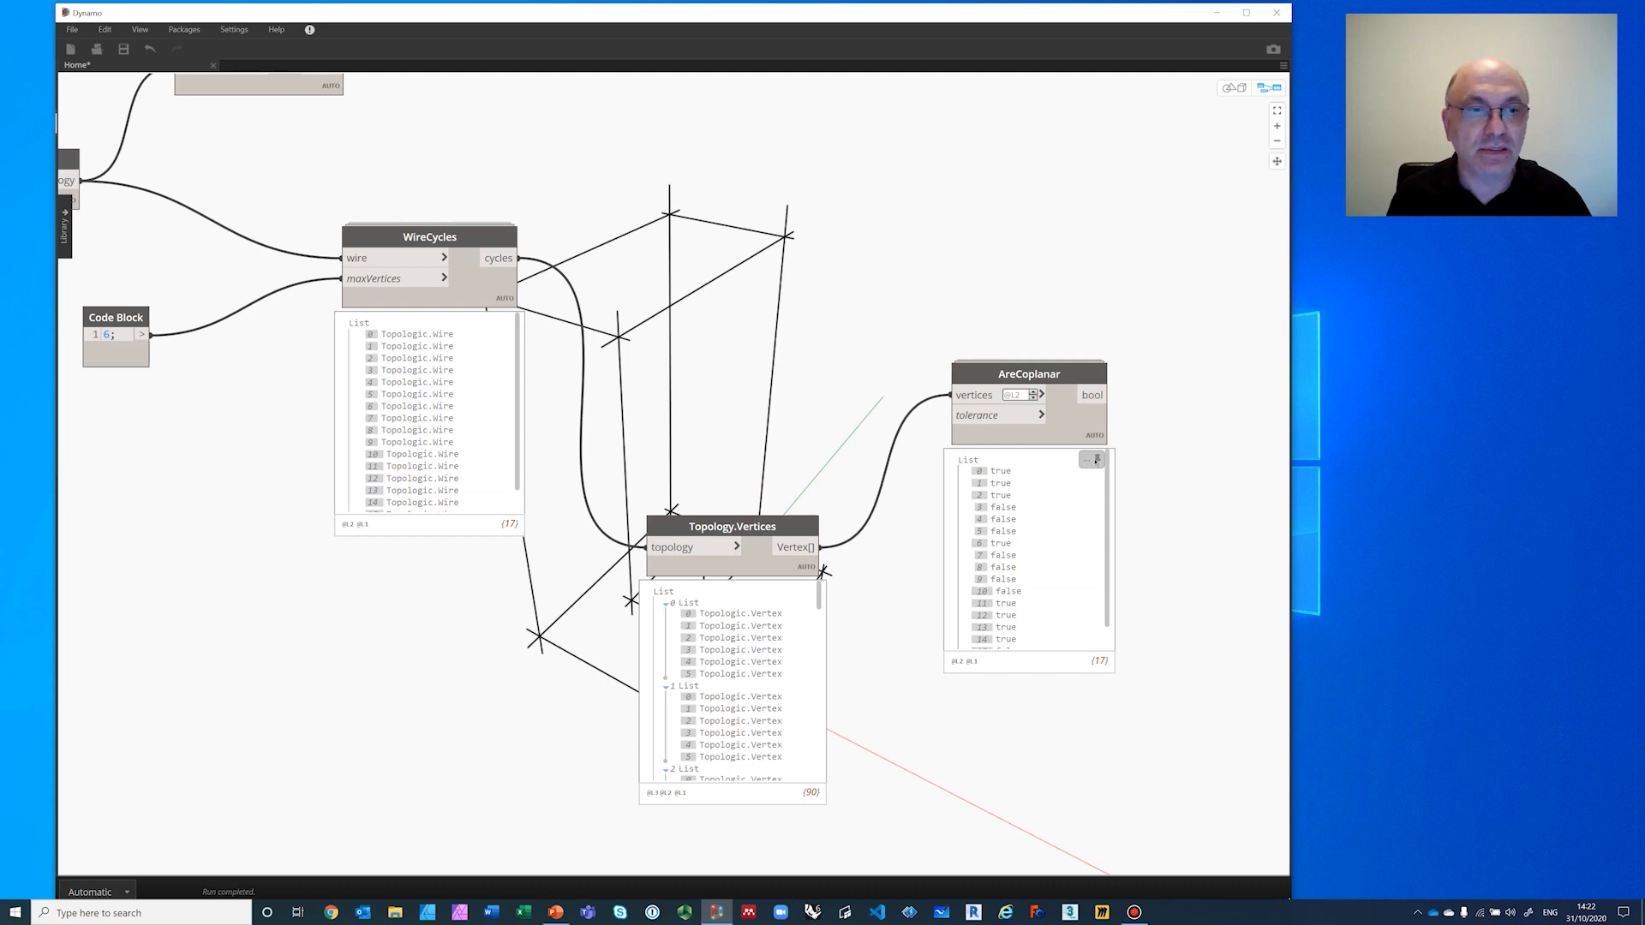
Step: Add a List.FilterByBoolMask node and place it above the AreCoplanar node
{"action": "right_click", "coordinate": [1152, 383]}
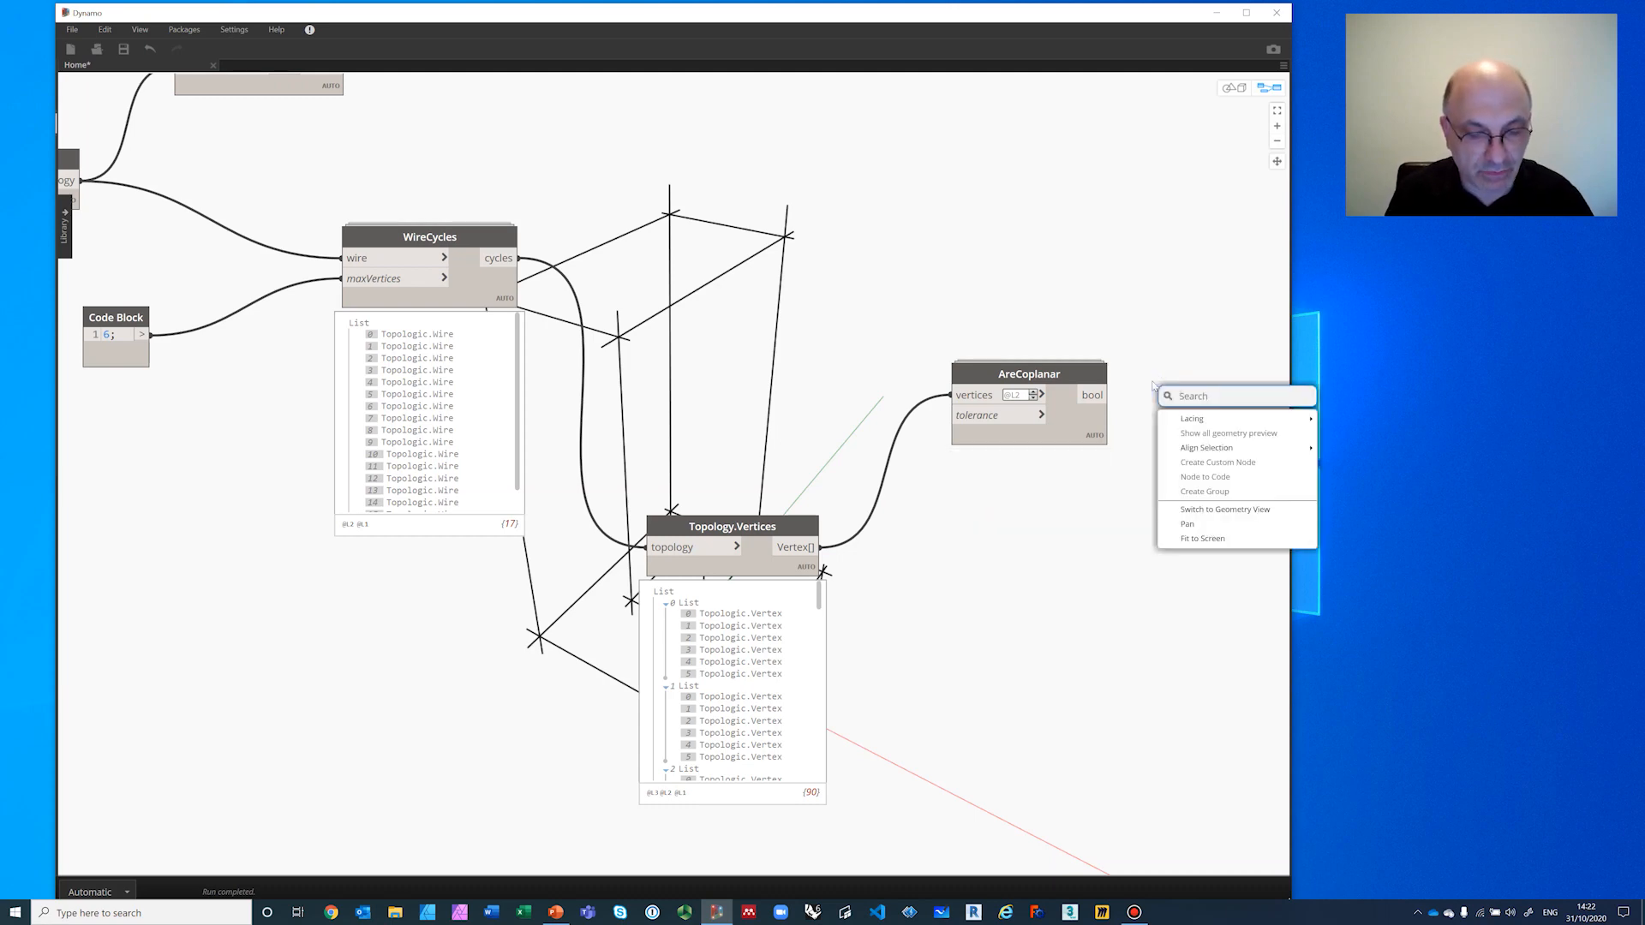
{"action": "type", "text": "filr"}
{"action": "key", "text": "BackSpace"}
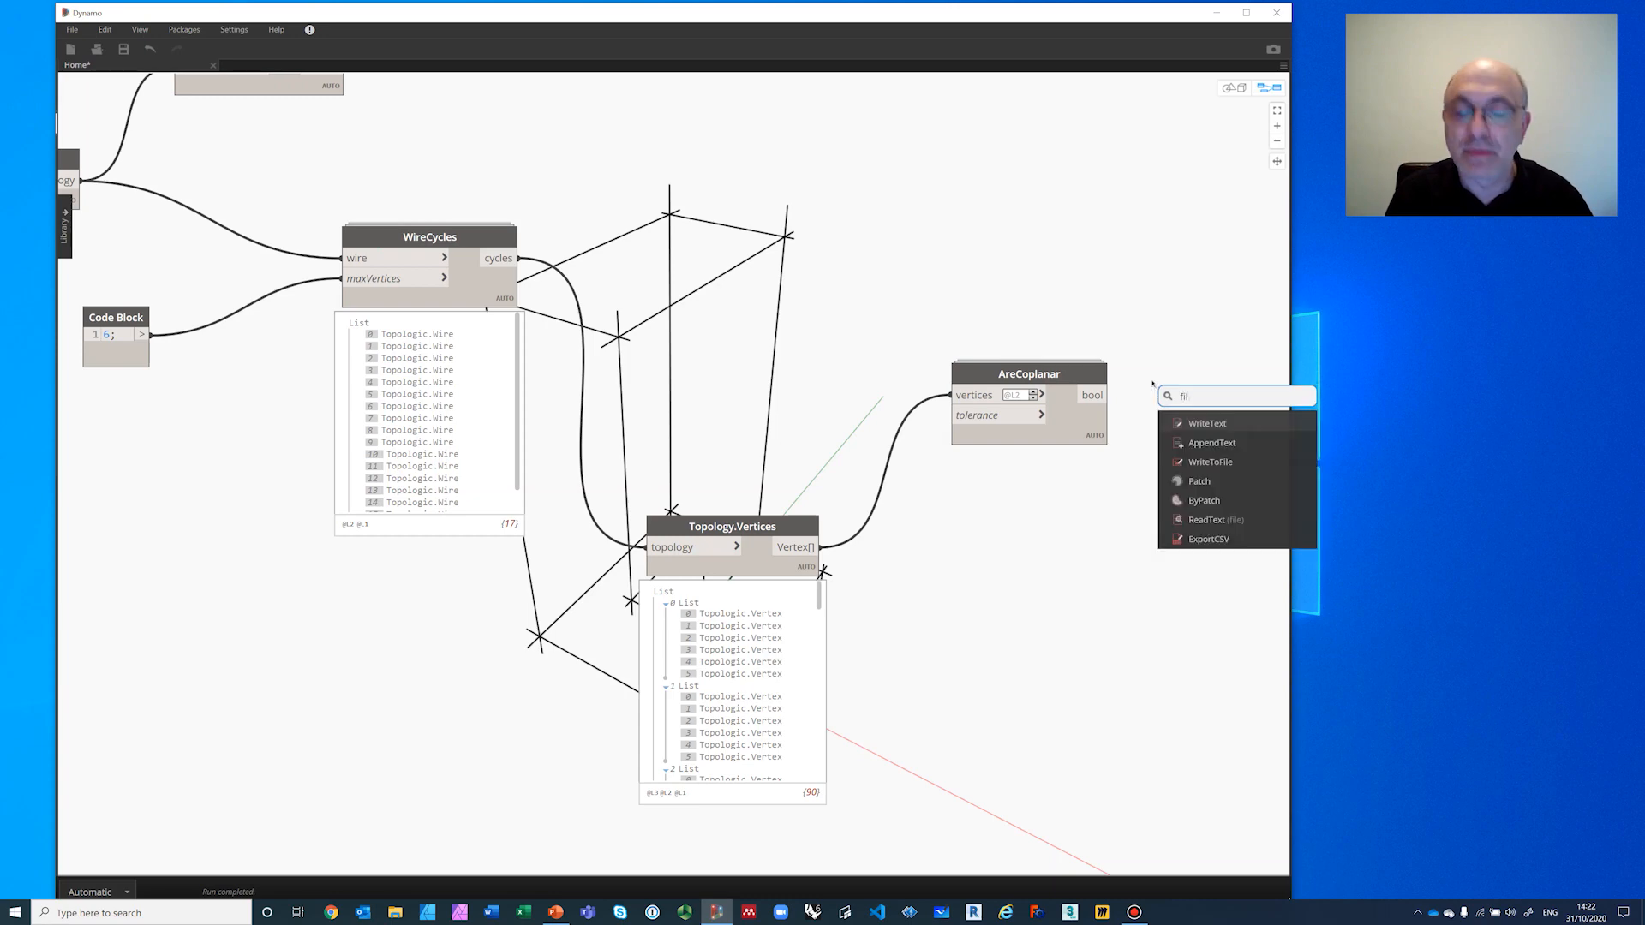
{"action": "type", "text": "ter"}
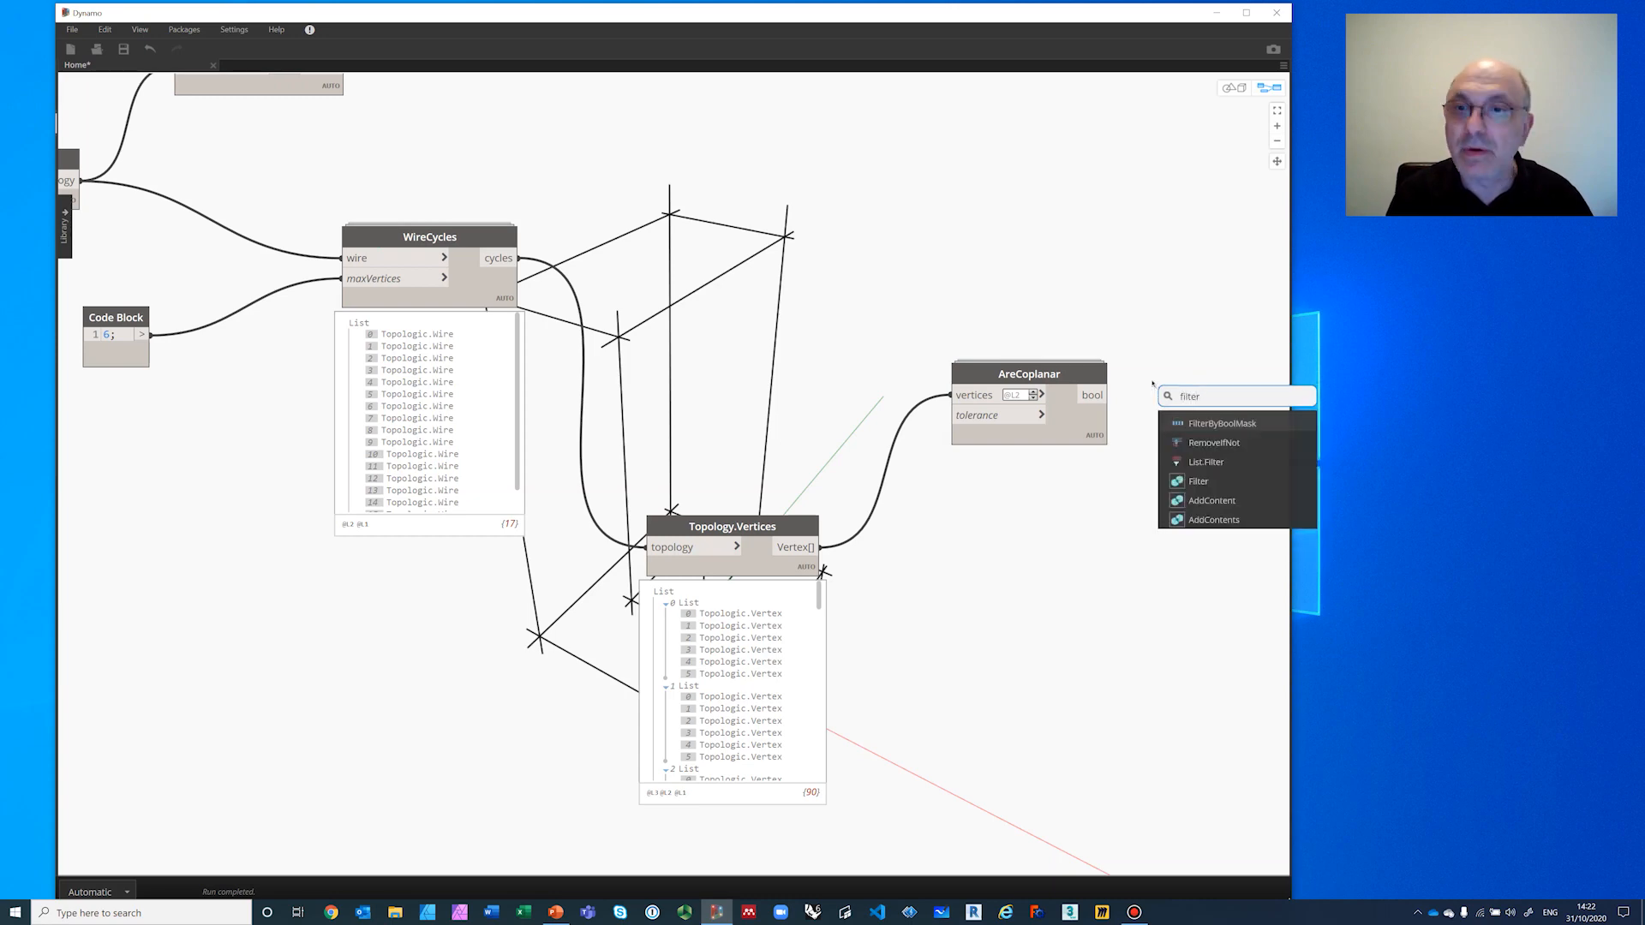
{"action": "left_click", "coordinate": [1221, 424]}
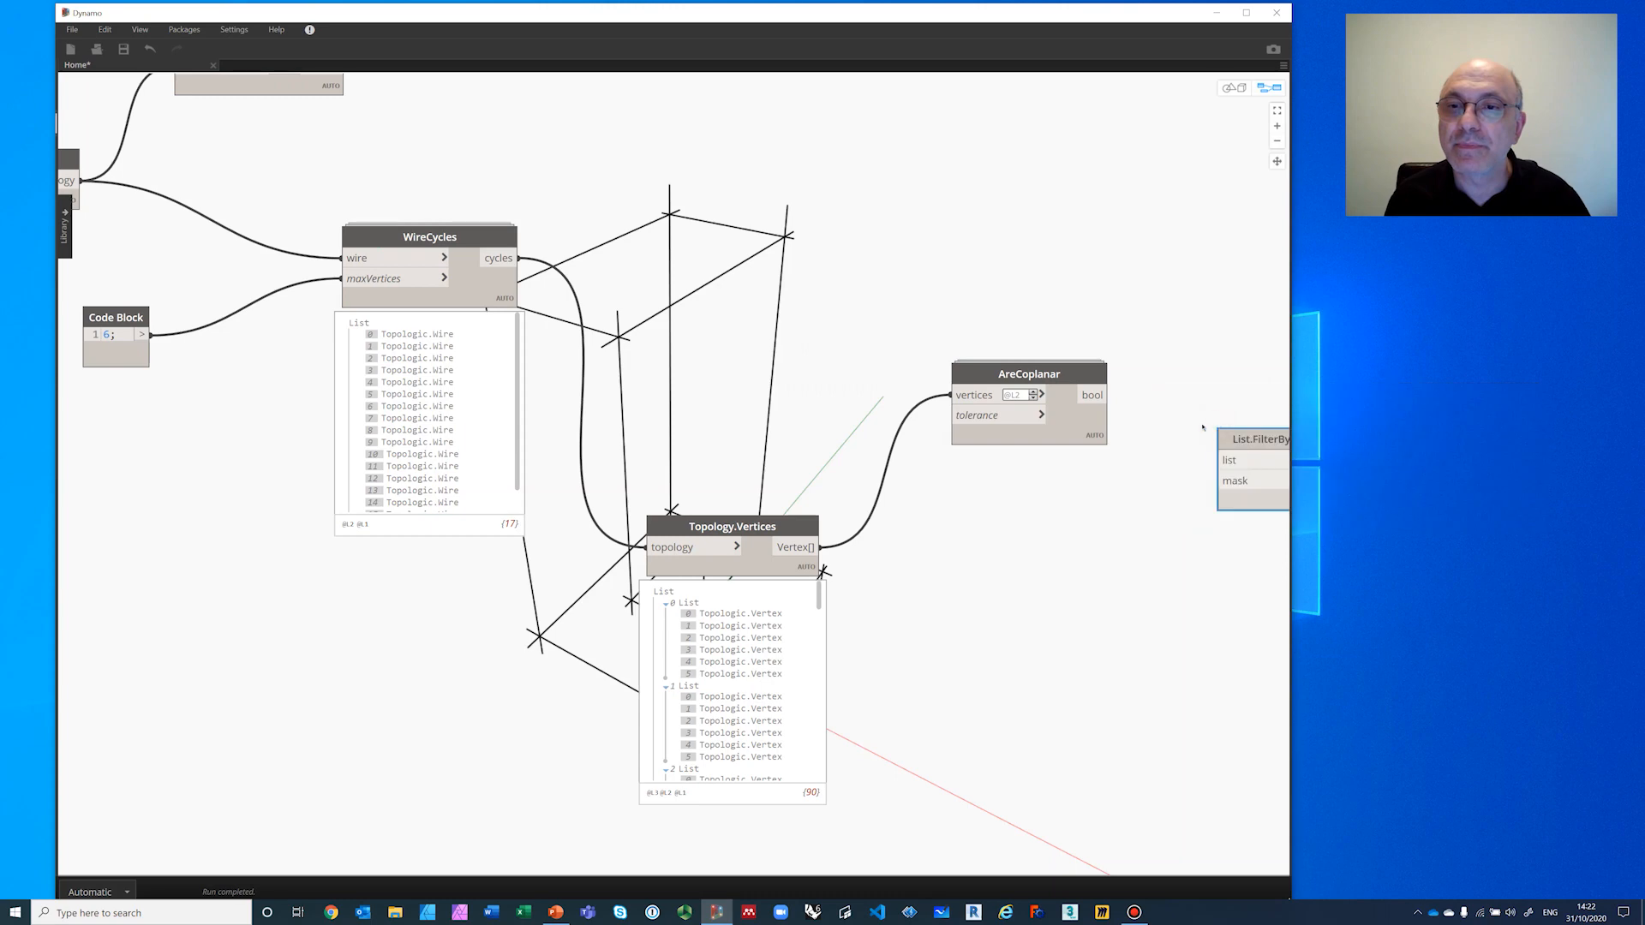
{"action": "left_click_drag", "start_coordinate": [1231, 442], "coordinate": [1095, 275]}
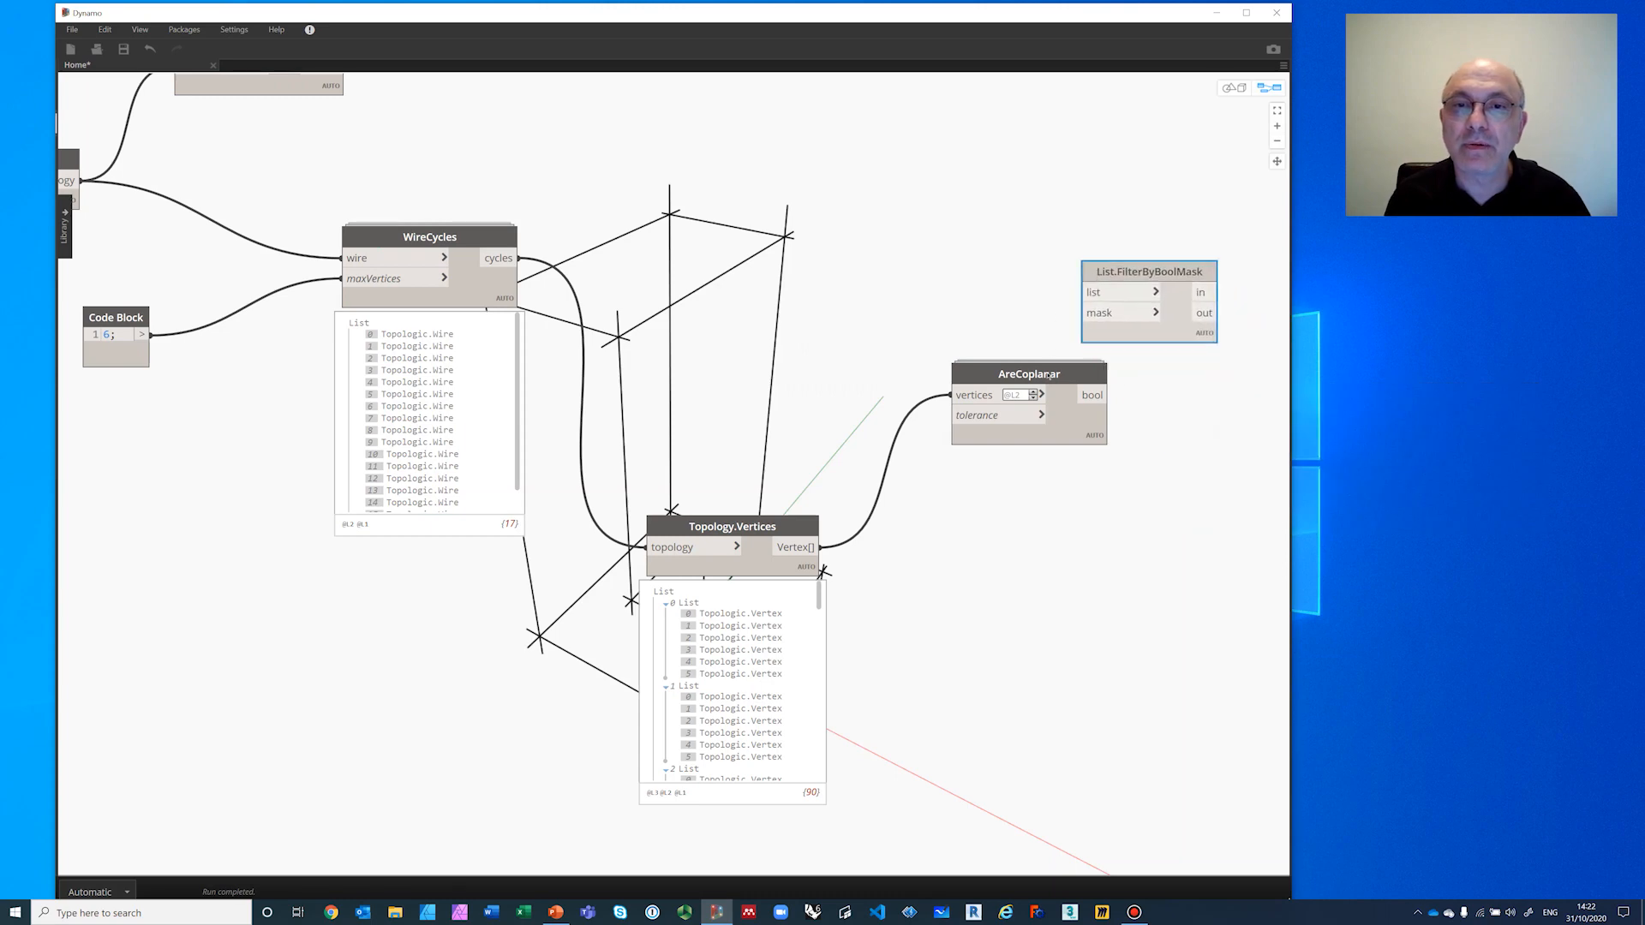
Step: Move the AreCoplanar node lower and connect its bool output to the mask input of List.FilterByBoolMask
{"action": "left_click_drag", "start_coordinate": [1049, 377], "coordinate": [1014, 433]}
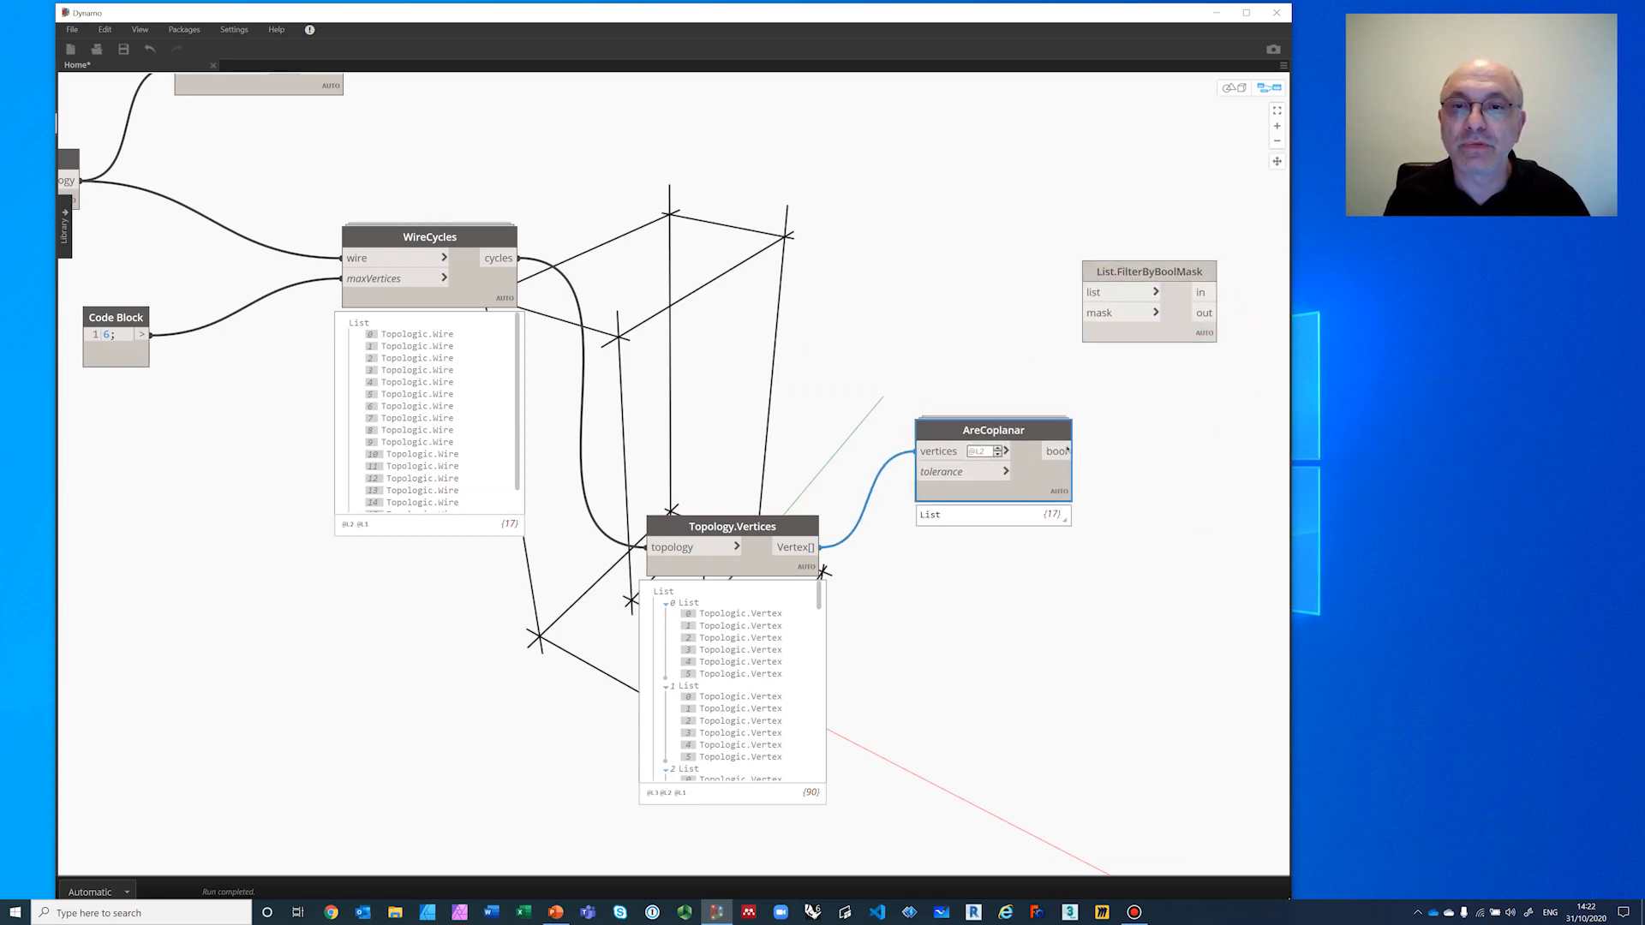
{"action": "left_click", "coordinate": [1076, 451]}
{"action": "left_click", "coordinate": [1081, 312]}
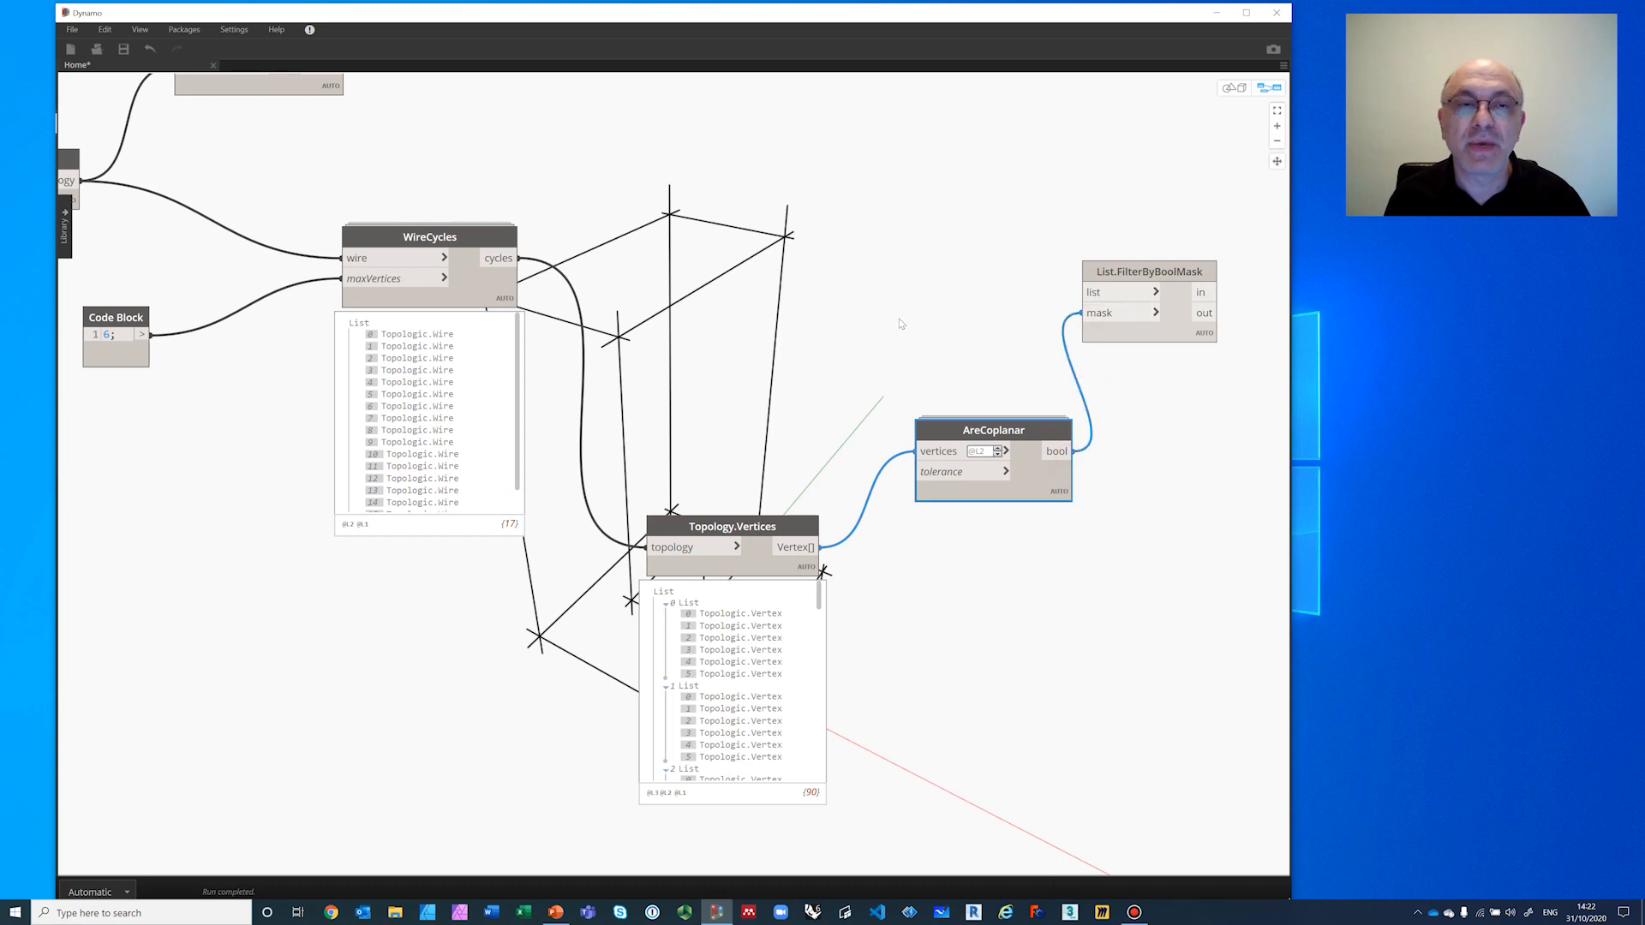
Step: Connect the WireCycles cycles output to the list input of List.FilterByBoolMask and feed its in output into a new Watch node
{"action": "left_click", "coordinate": [500, 259]}
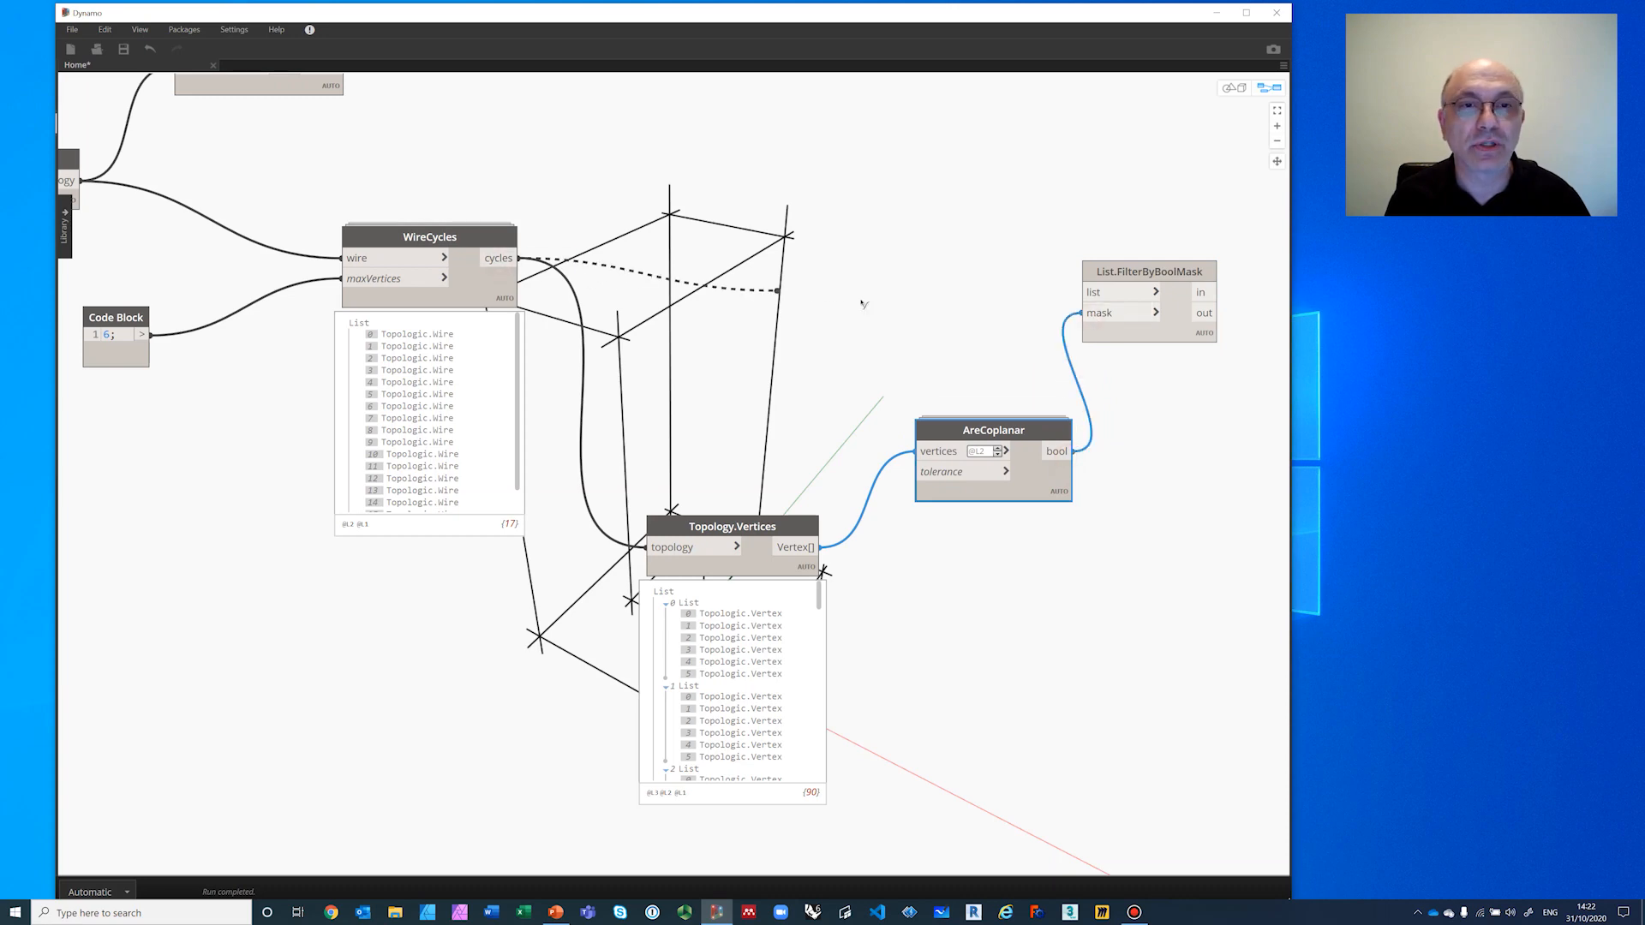
{"action": "left_click", "coordinate": [1084, 292]}
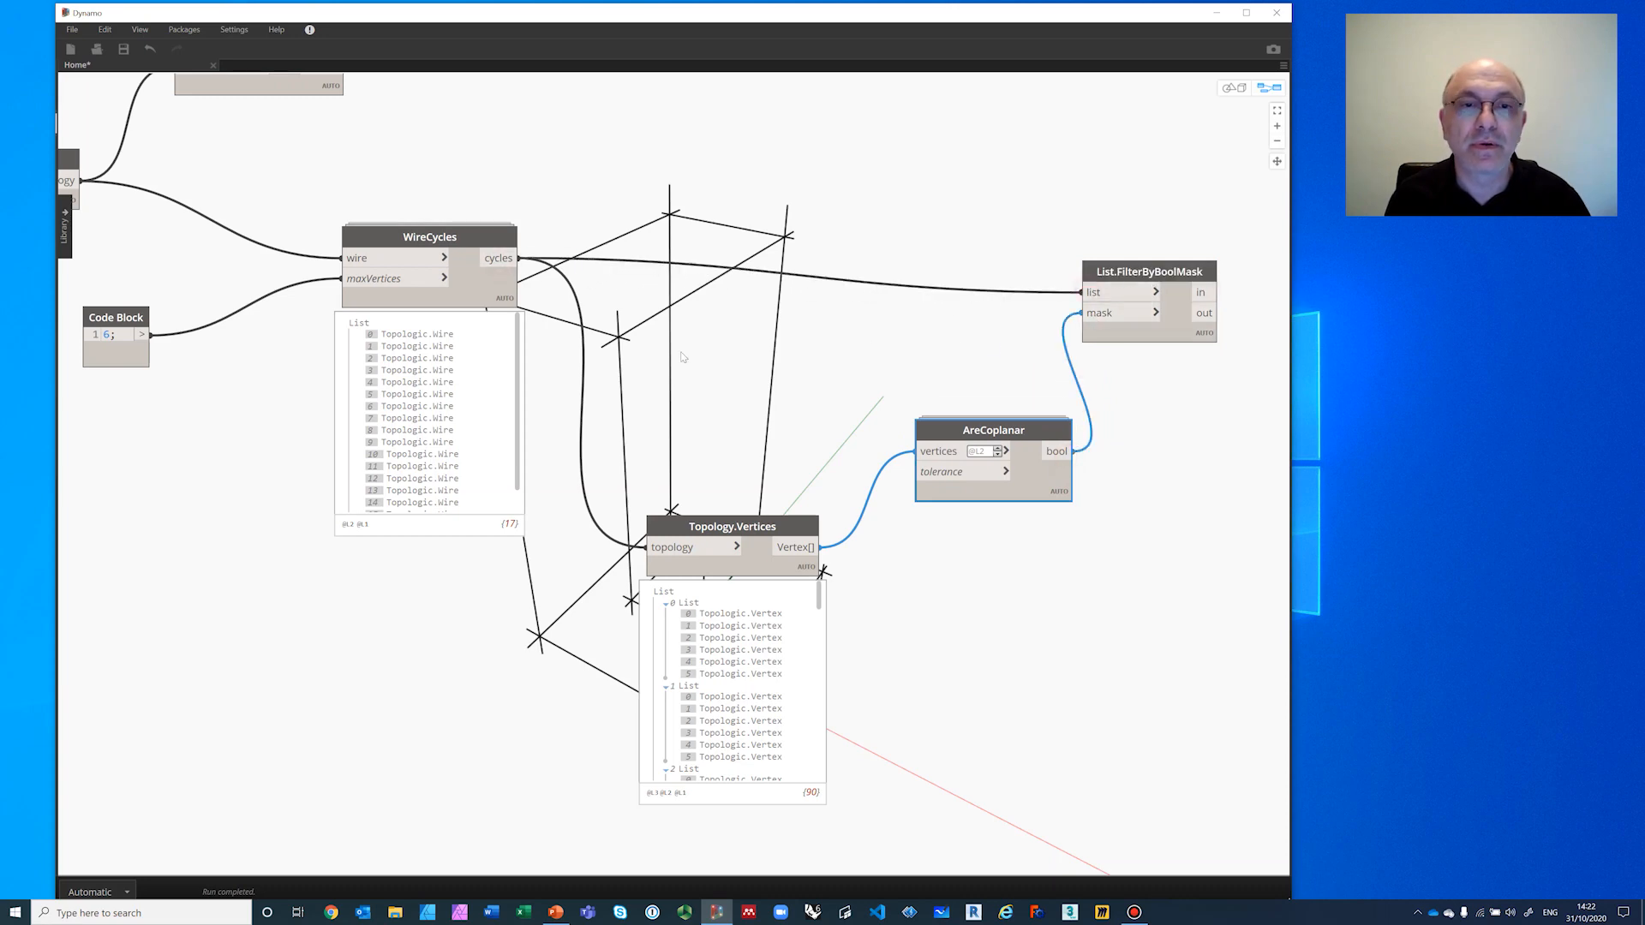
{"action": "middle_click_drag", "start_coordinate": [683, 357], "coordinate": [433, 359]}
{"action": "right_click", "coordinate": [1013, 371]}
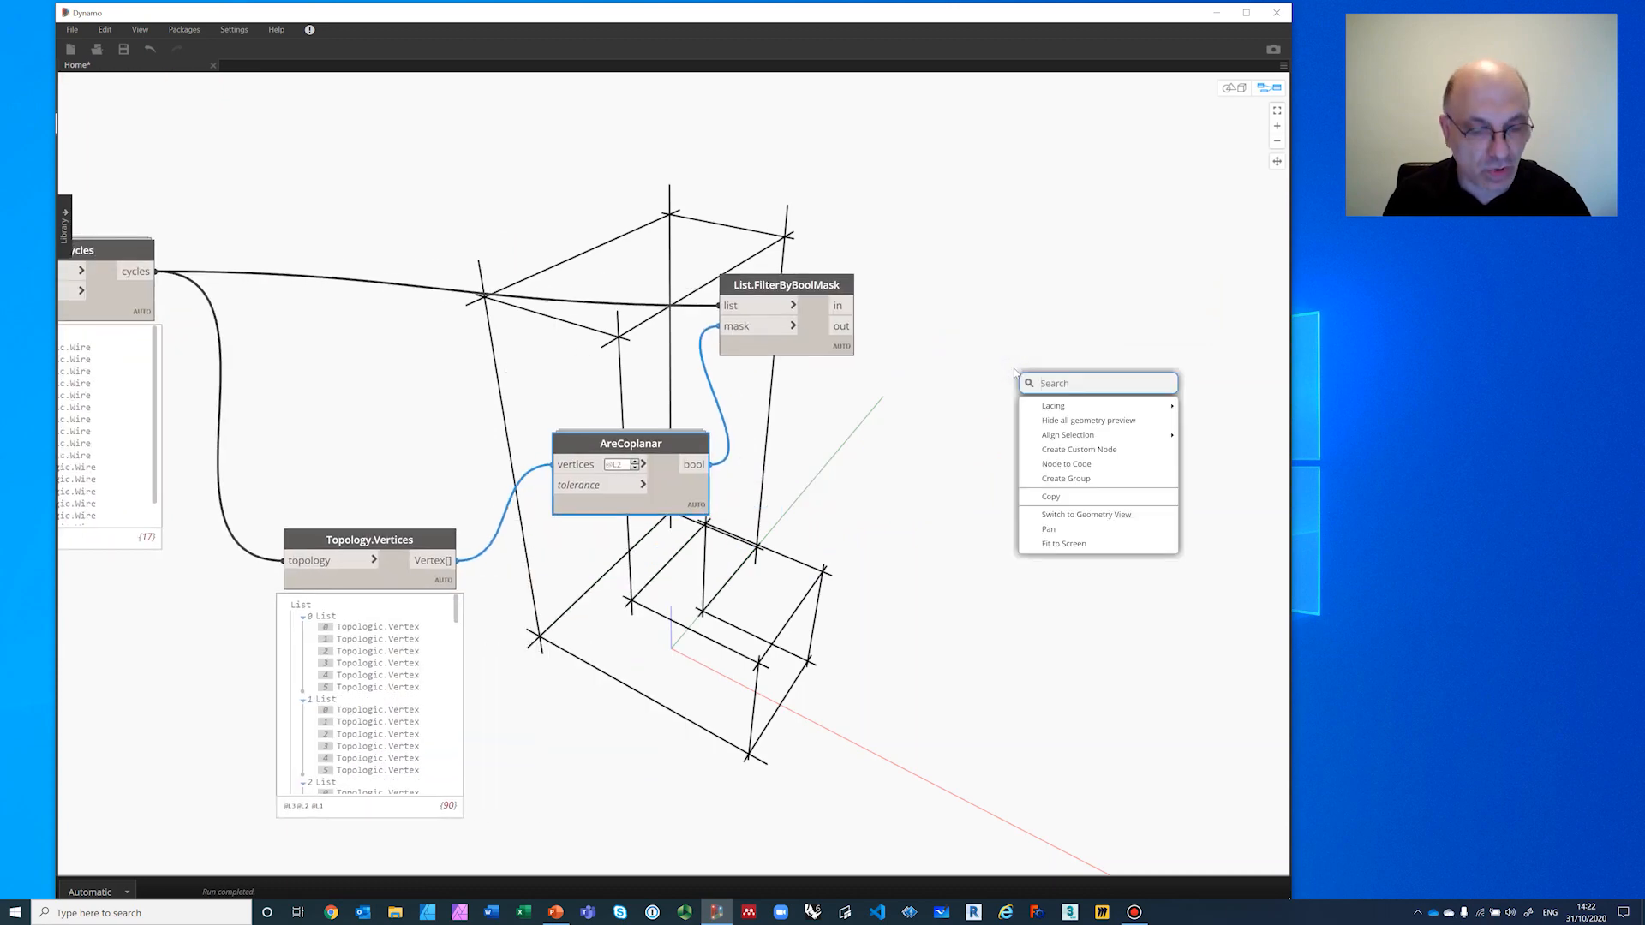
{"action": "type", "text": "watch"}
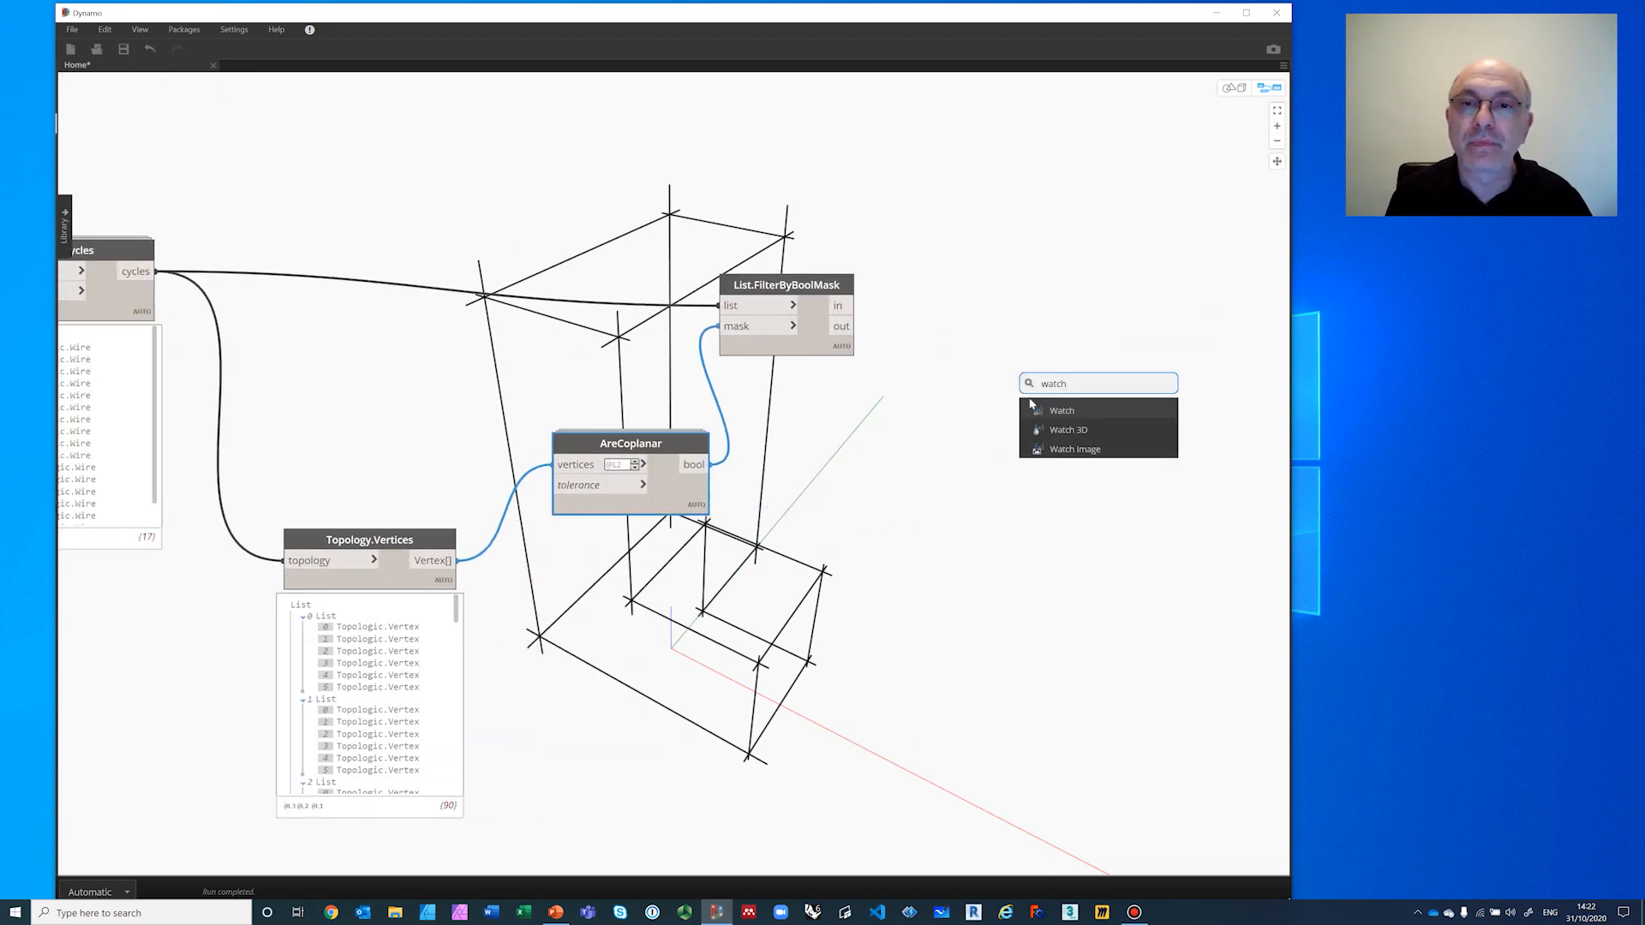
{"action": "left_click", "coordinate": [1047, 406]}
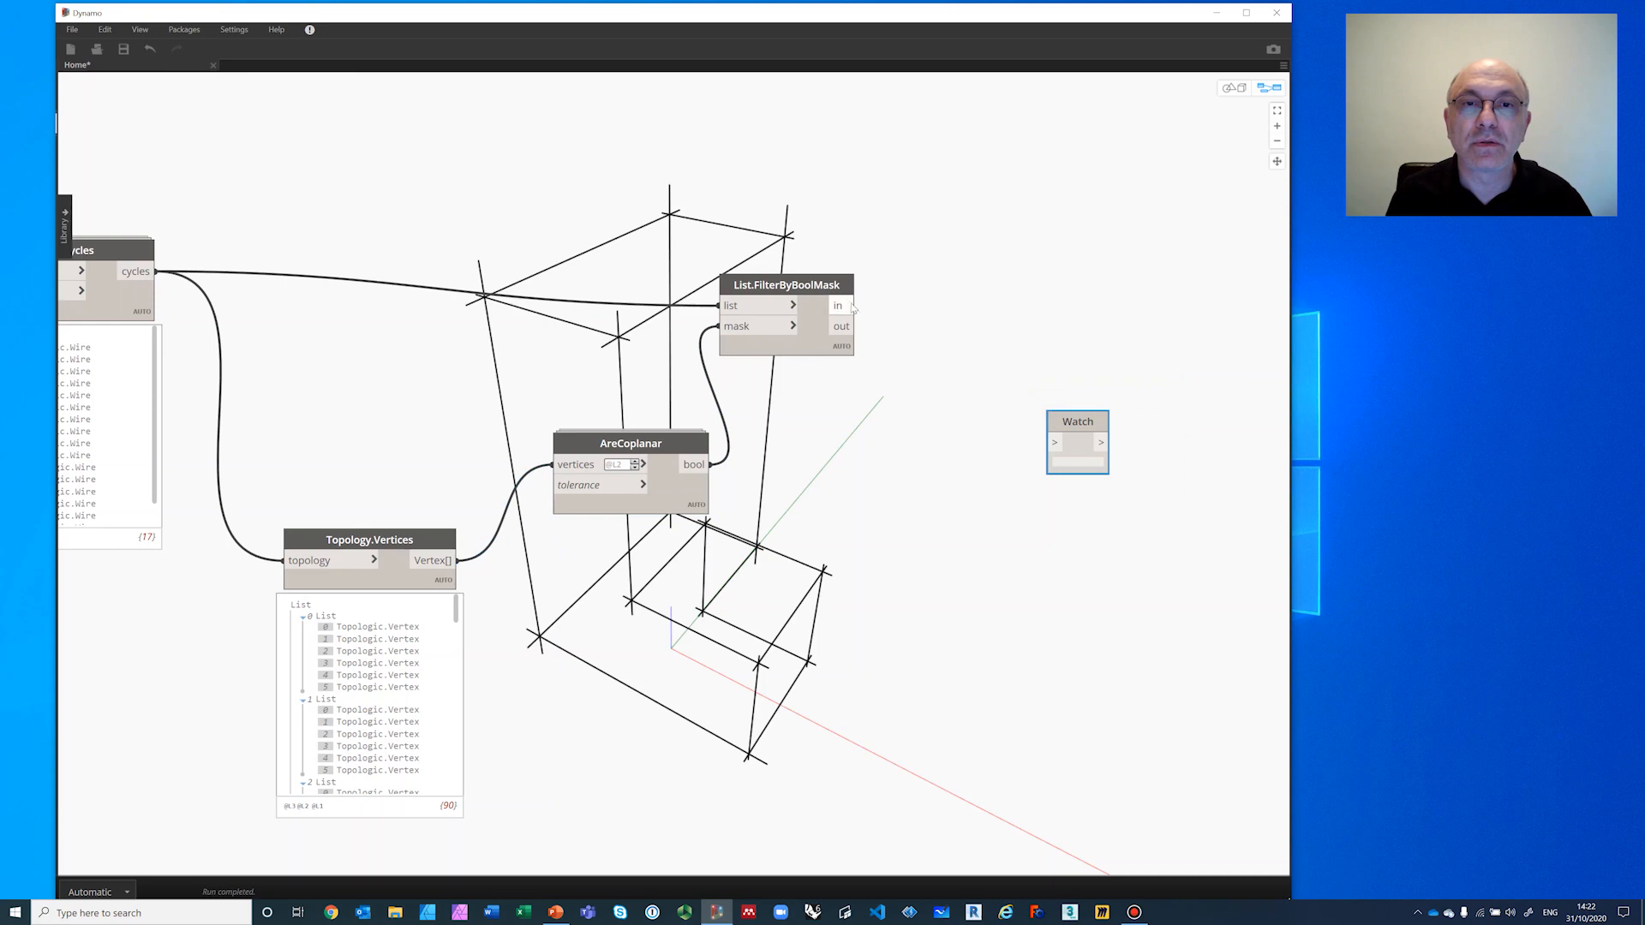
{"action": "left_click_drag", "start_coordinate": [853, 307], "coordinate": [1015, 347]}
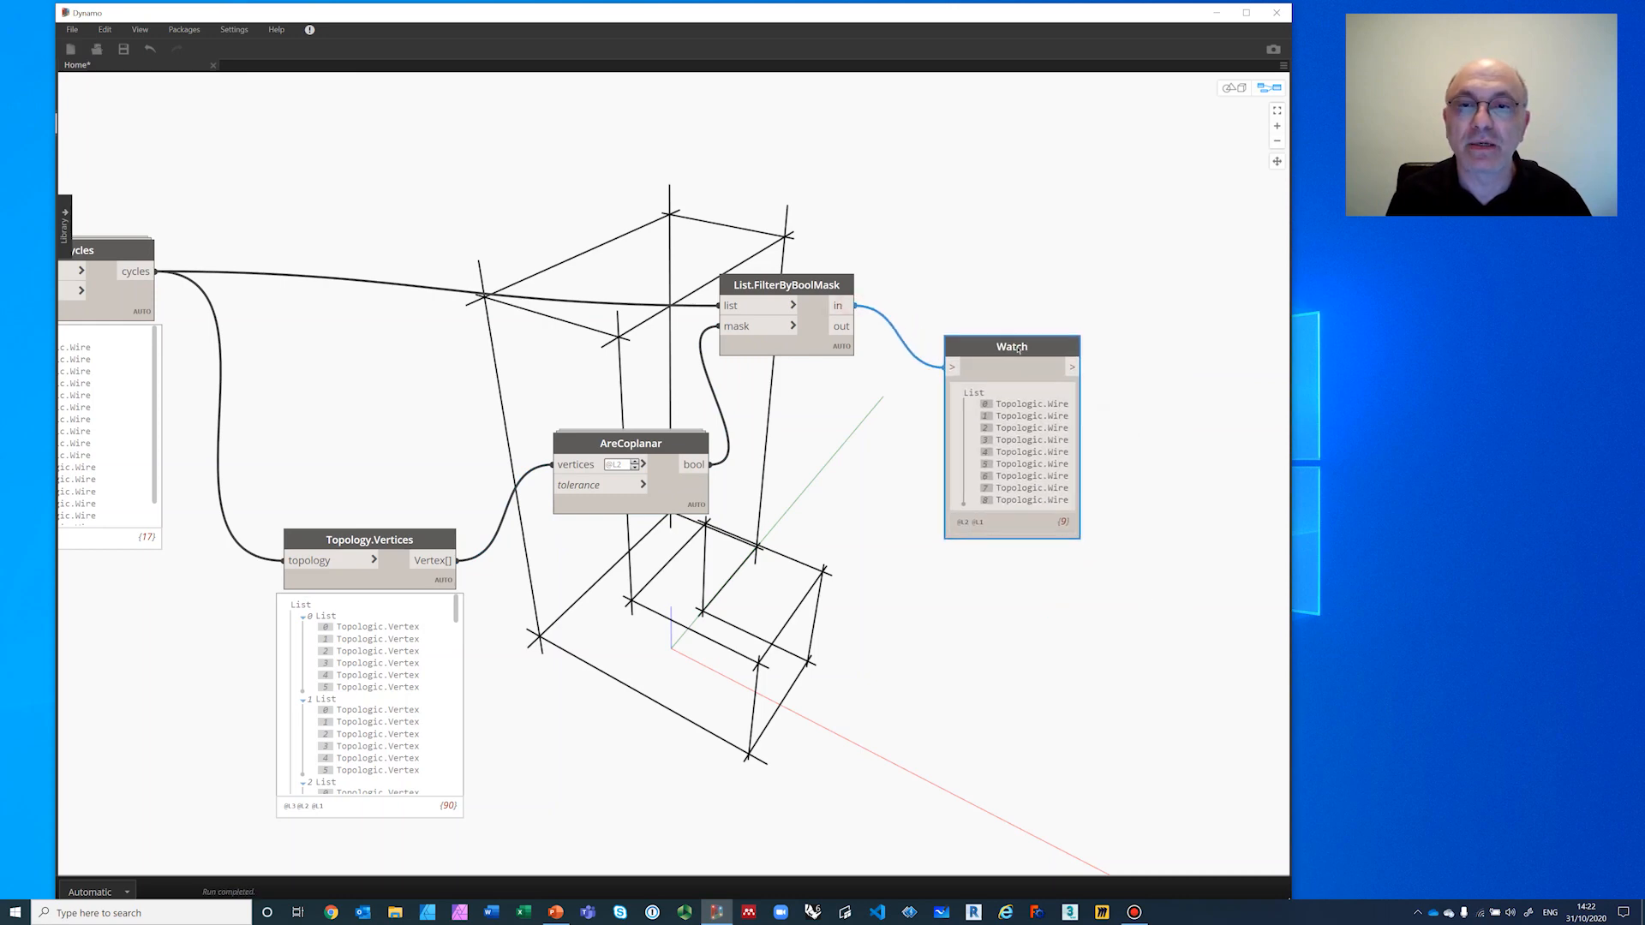
Step: Look at the wire model without the graph, and reposition the Watch node lower to free space beside List.FilterByBoolMask
{"action": "left_click", "coordinate": [1233, 88]}
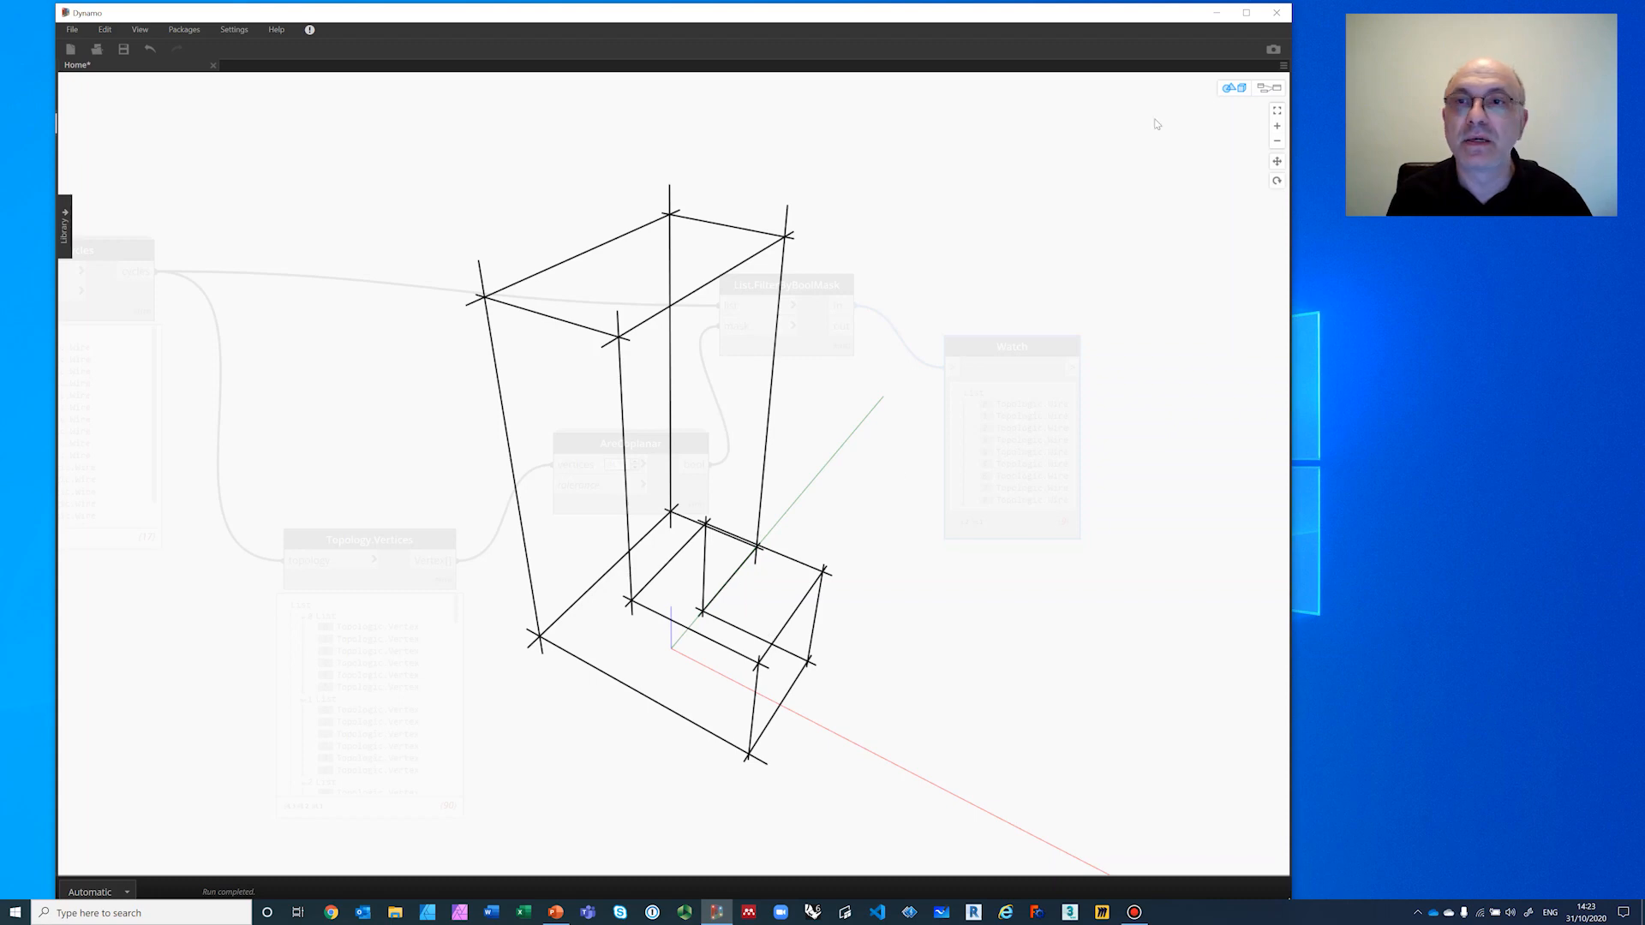
{"action": "left_click", "coordinate": [1269, 87]}
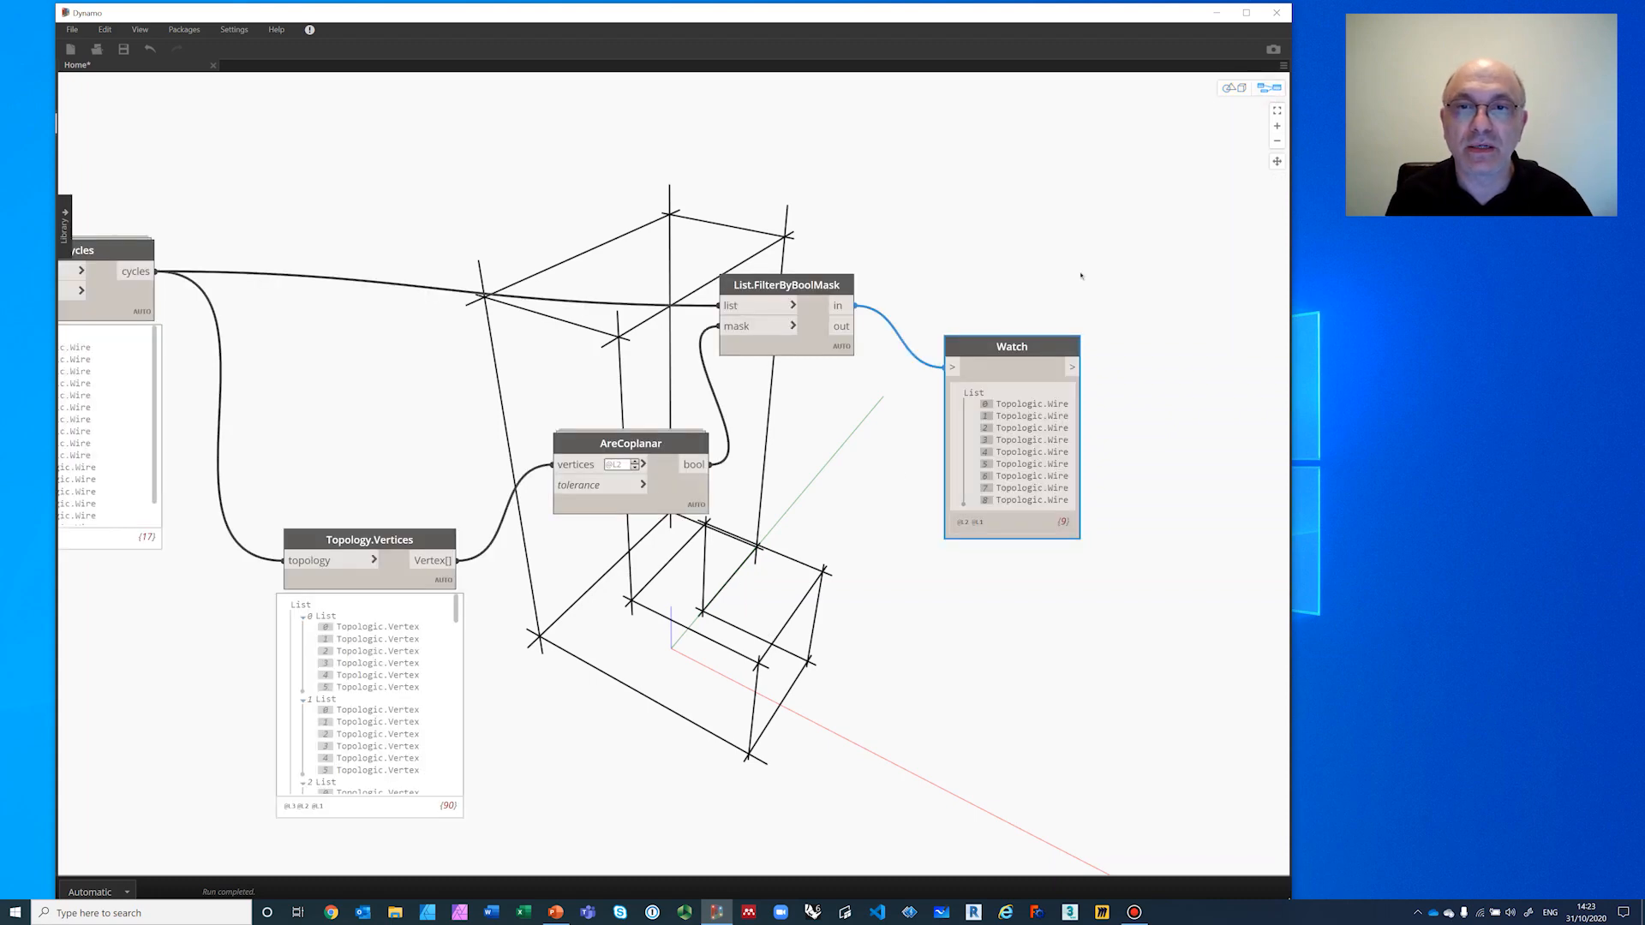
{"action": "left_click_drag", "start_coordinate": [996, 349], "coordinate": [932, 499]}
Step: Add a Face.ByWire node beside List.FilterByBoolMask and connect the filter's in output to its wire input
{"action": "right_click", "coordinate": [934, 358]}
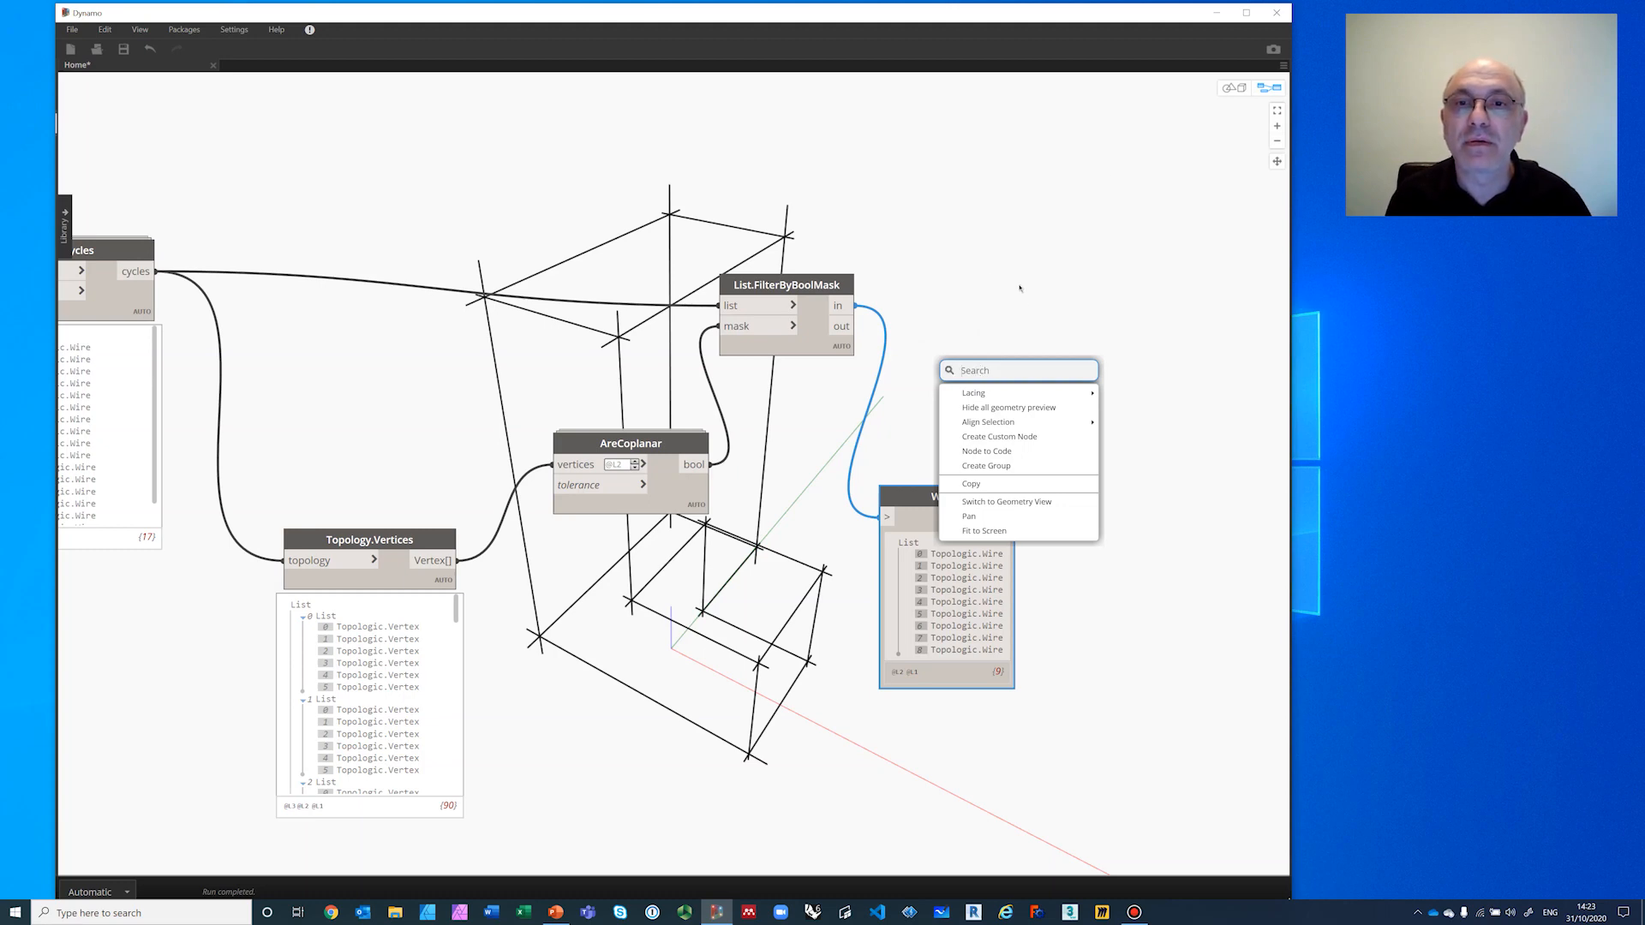
{"action": "left_click", "coordinate": [1010, 312]}
{"action": "right_click", "coordinate": [1001, 322]}
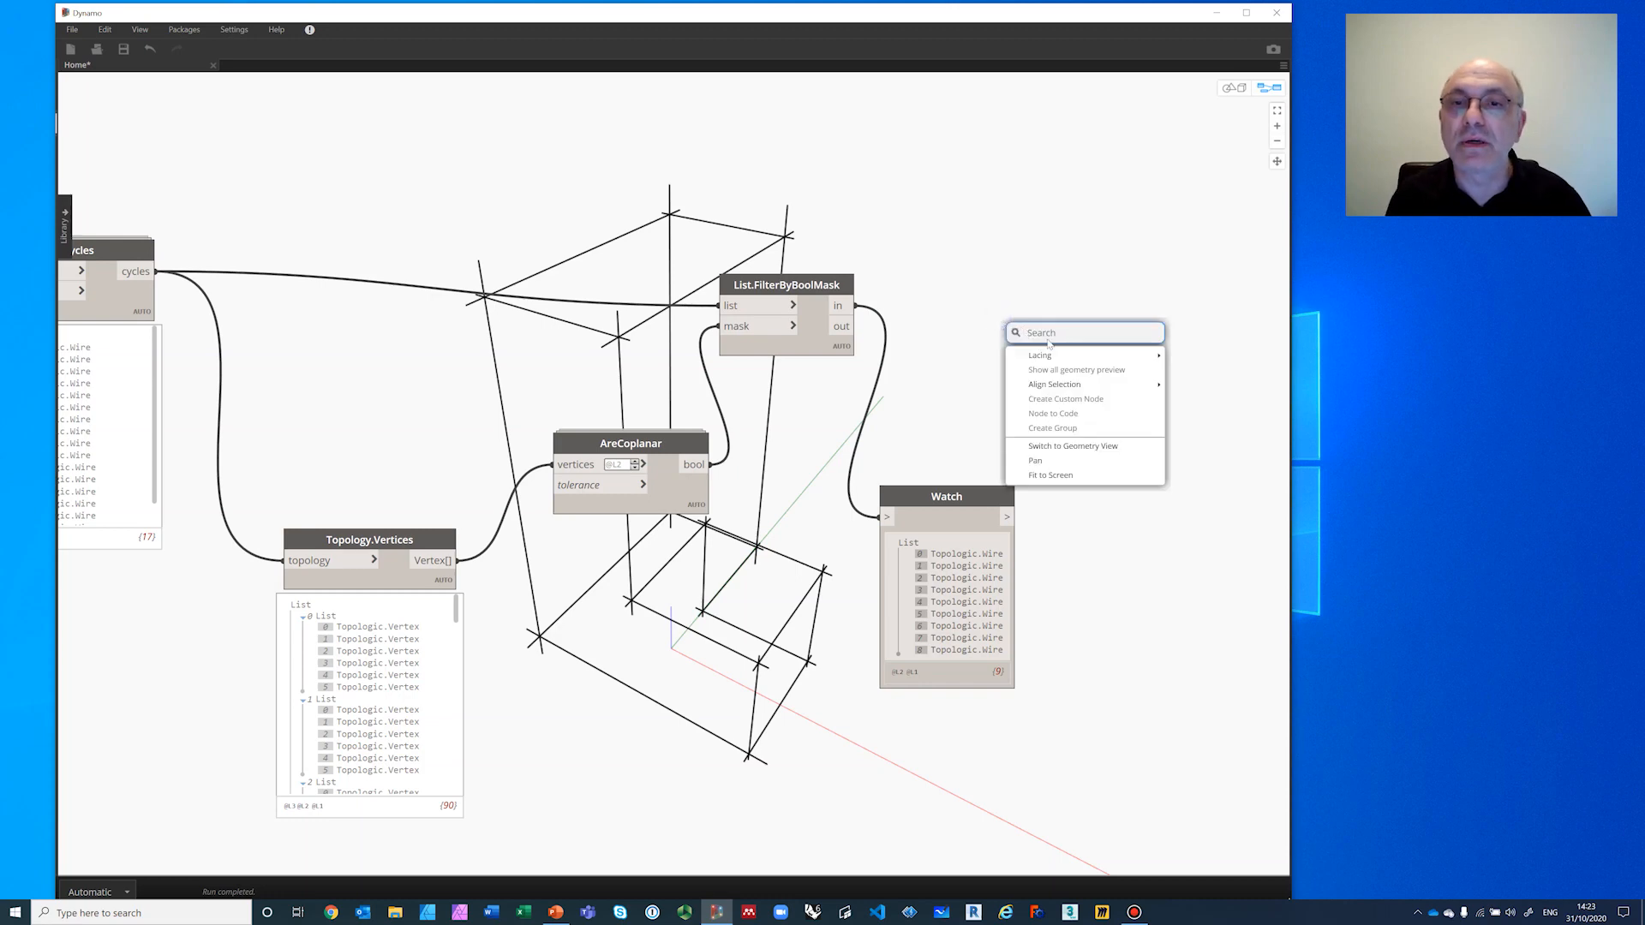
{"action": "type", "text": "fa"}
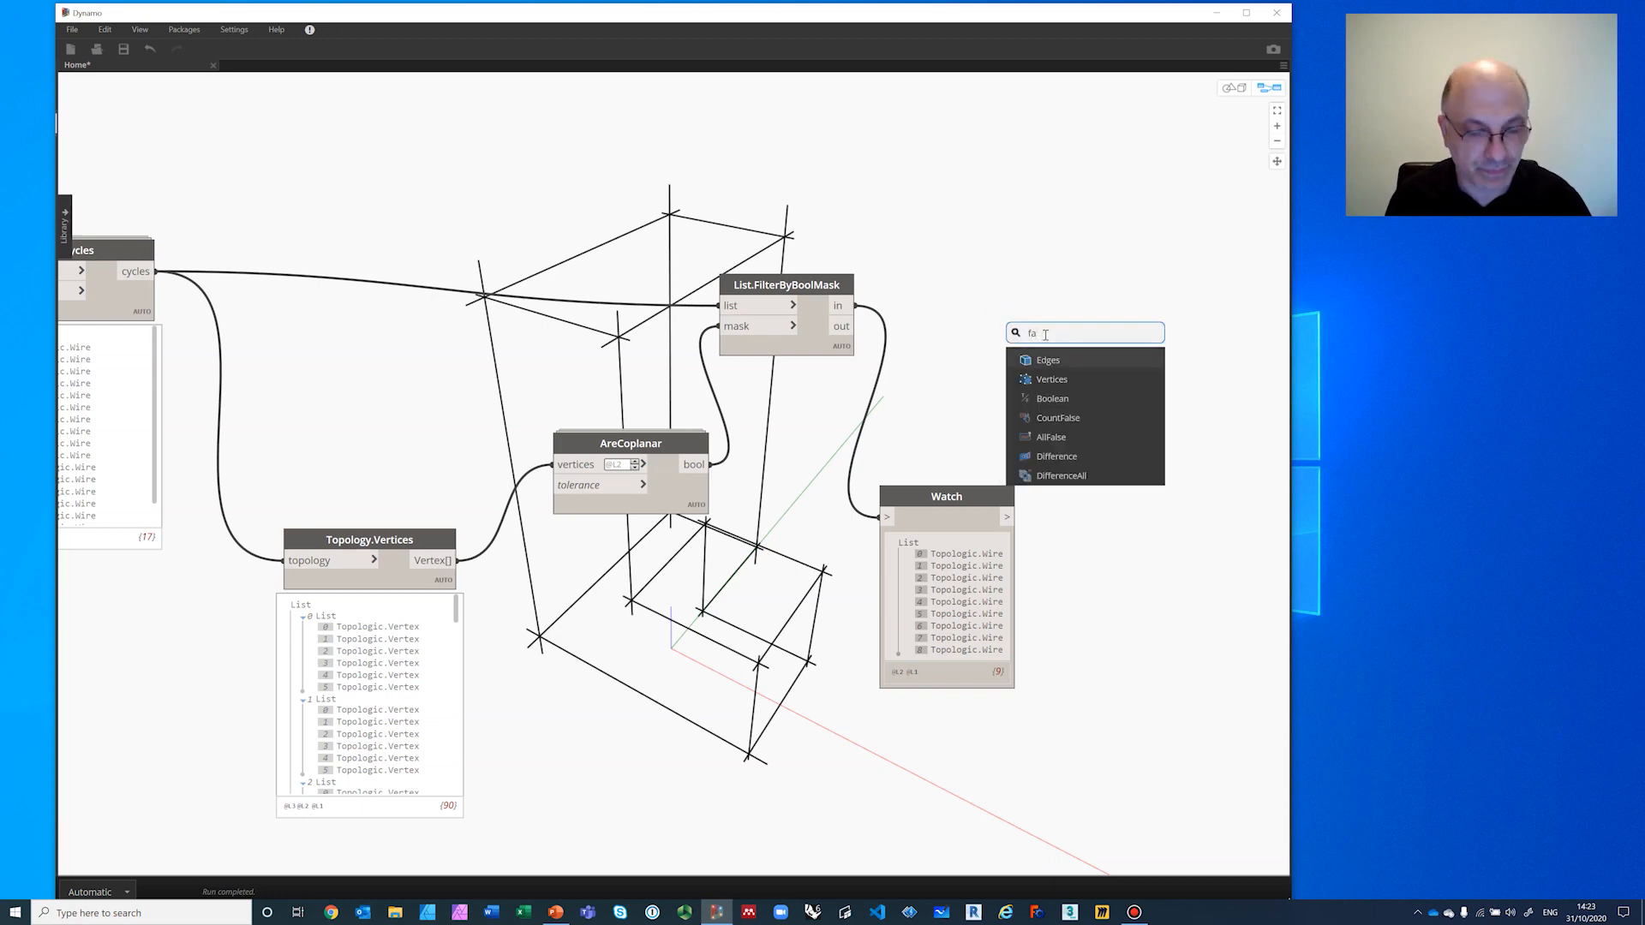
{"action": "type", "text": "ce.by"}
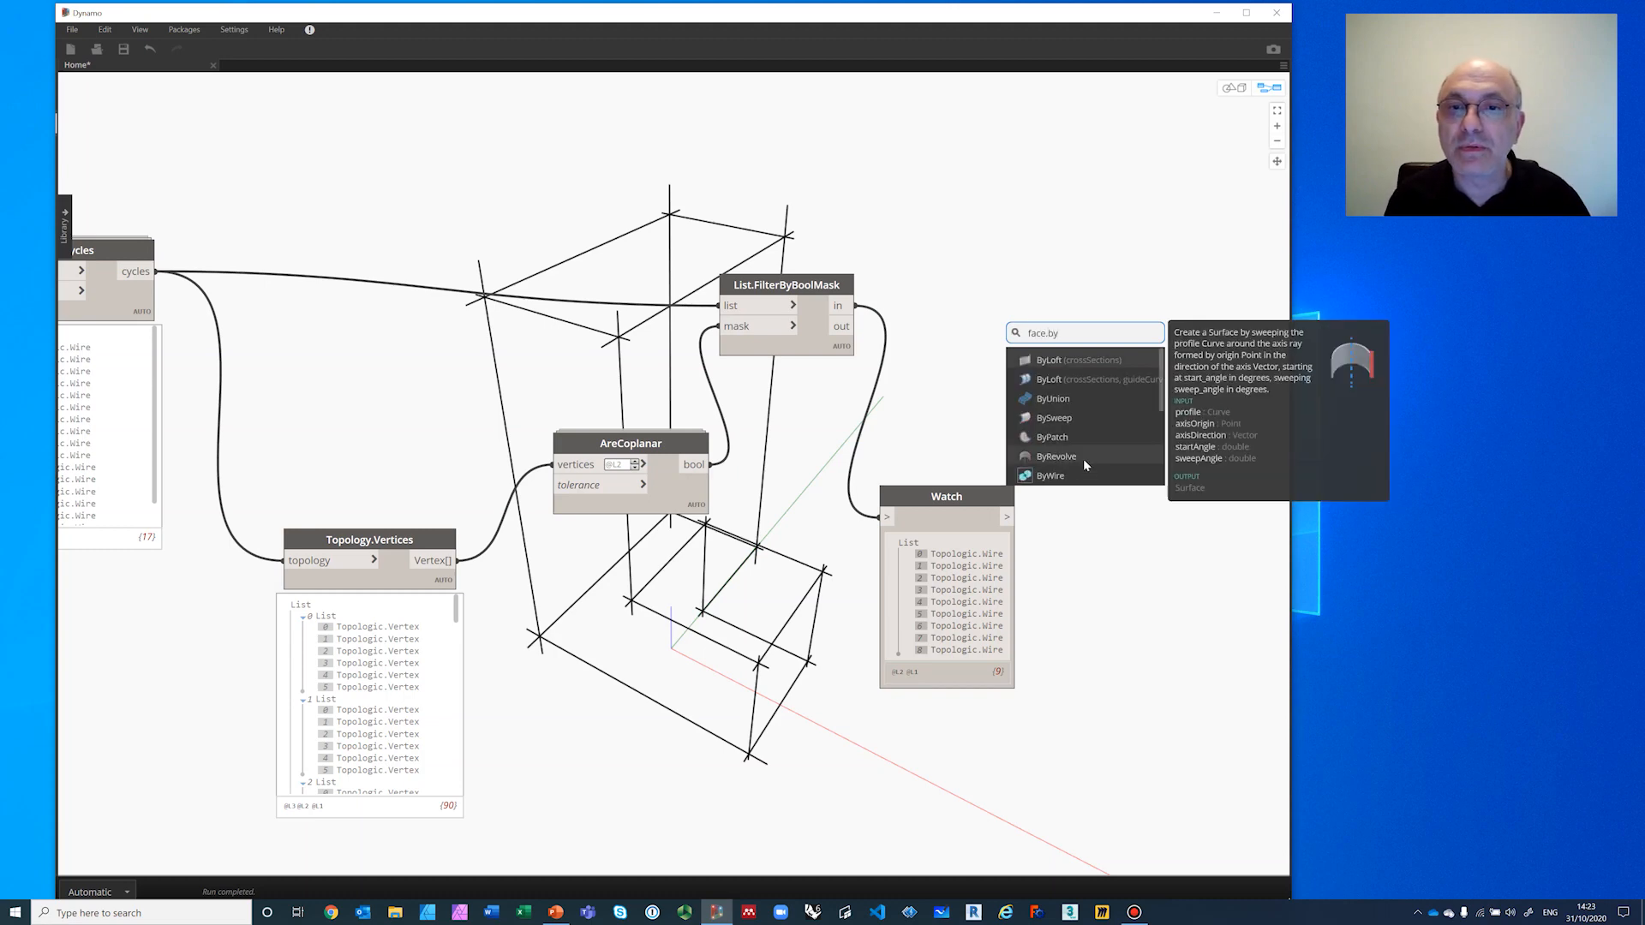
{"action": "left_click", "coordinate": [1063, 475]}
{"action": "left_click_drag", "start_coordinate": [1086, 490], "coordinate": [1003, 293]}
{"action": "left_click", "coordinate": [856, 306]}
{"action": "left_click", "coordinate": [987, 312]}
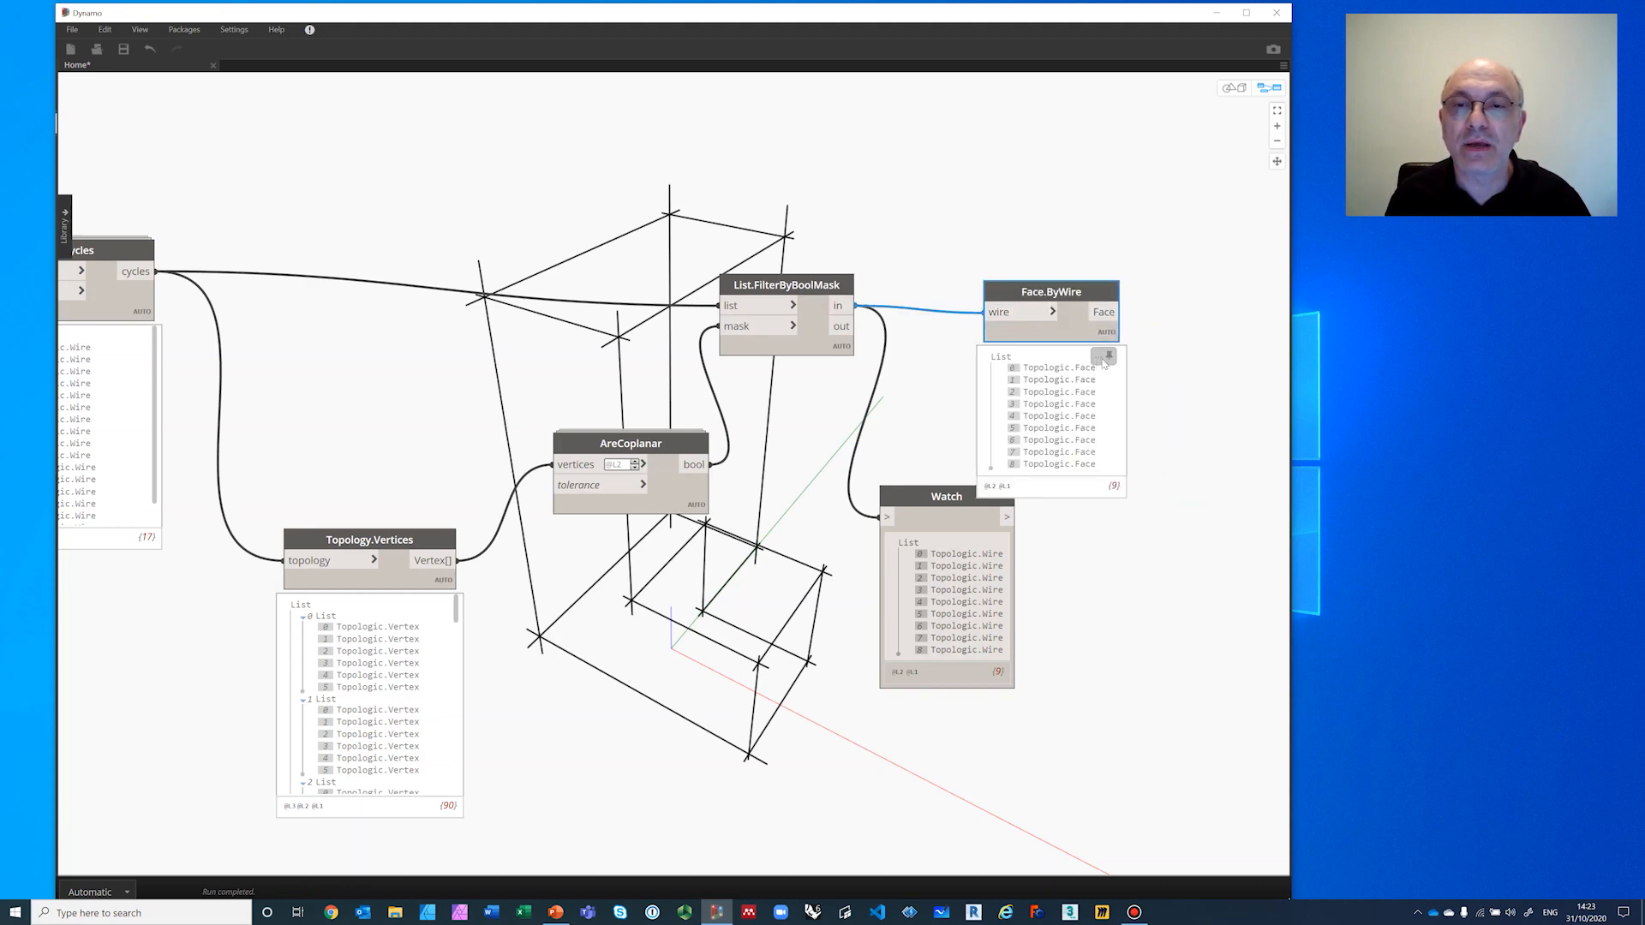
Step: Add a Cell.ByFaces node after Face.ByWire and connect the Face output to its faces input
{"action": "middle_click_drag", "start_coordinate": [1136, 397], "coordinate": [910, 426]}
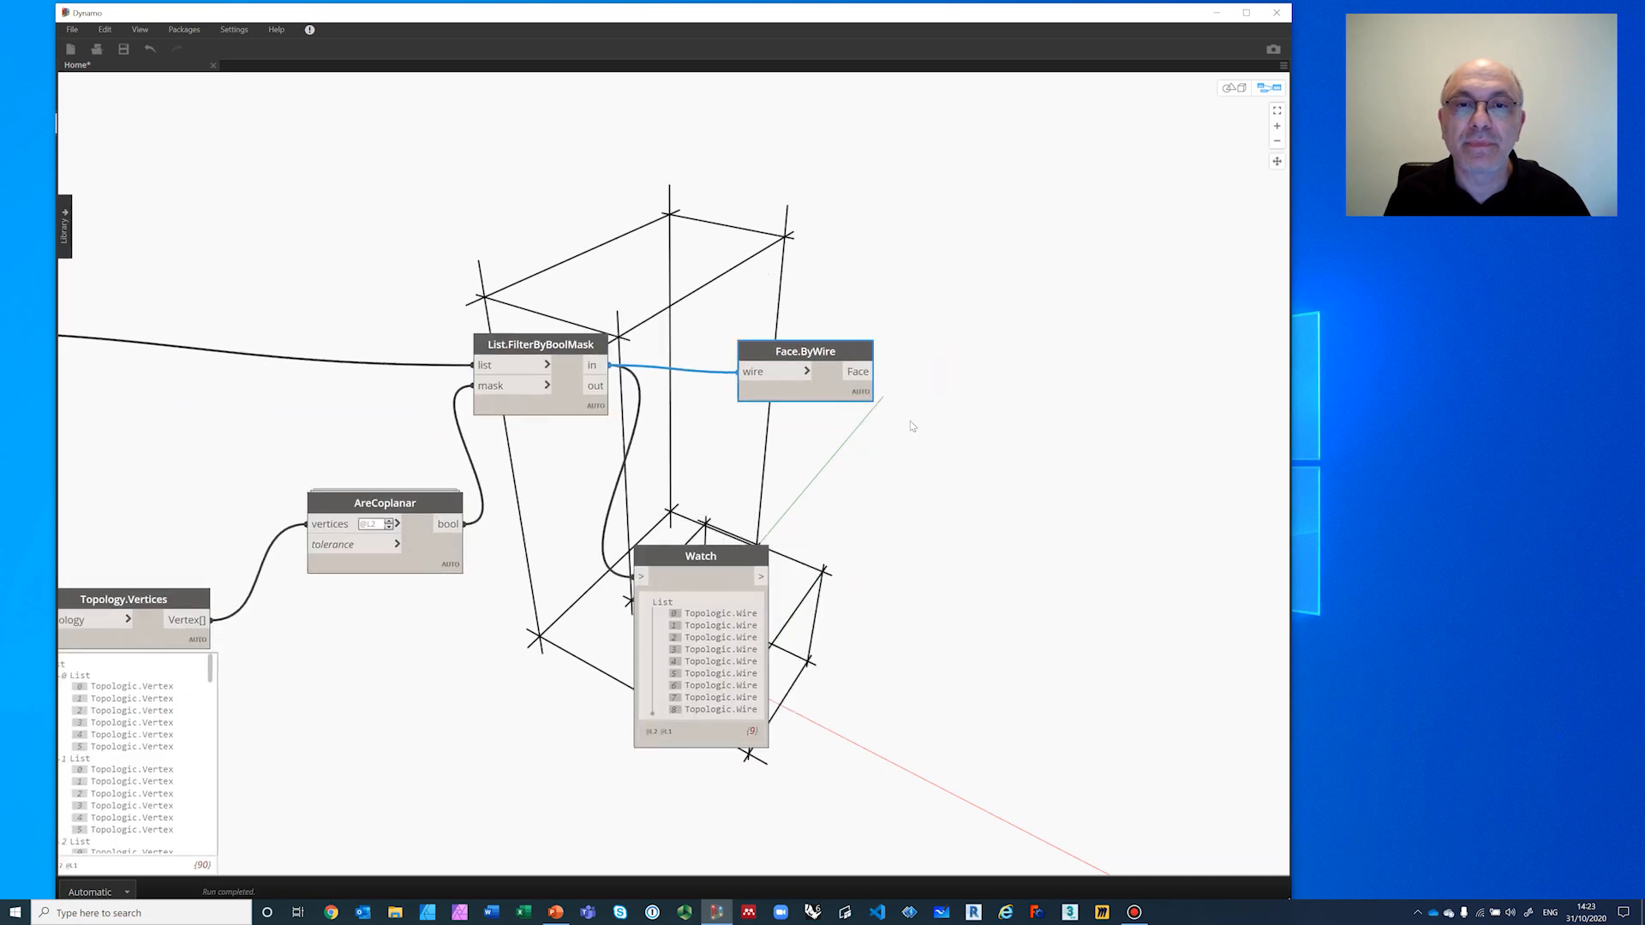
{"action": "right_click", "coordinate": [925, 416]}
{"action": "type", "text": "C"}
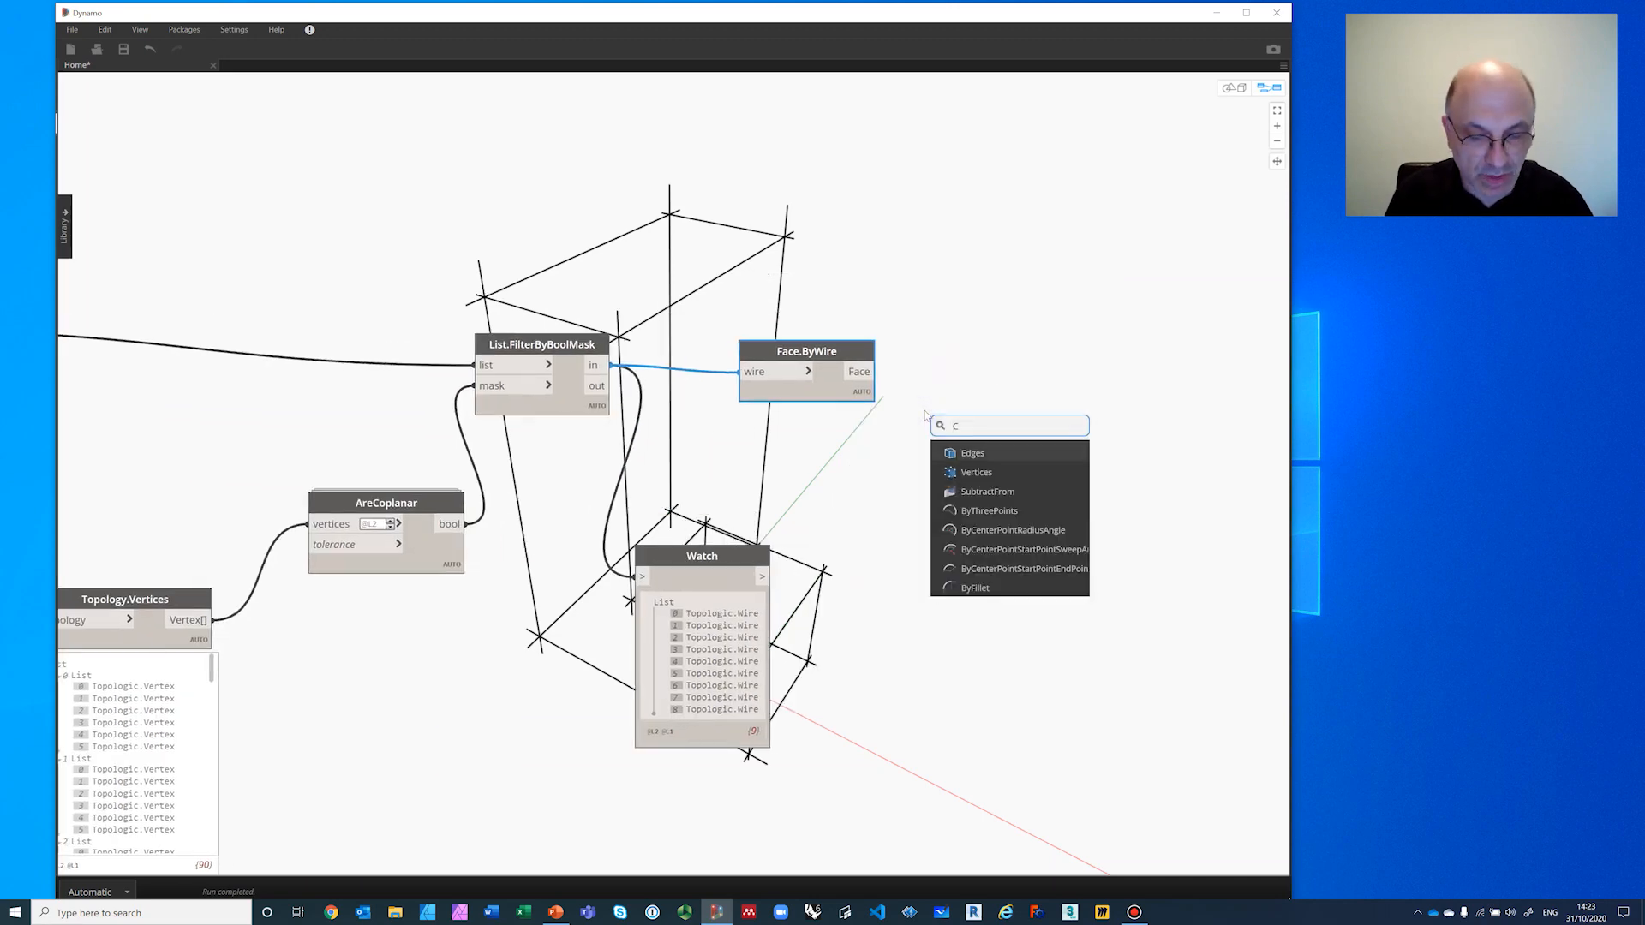
{"action": "type", "text": "ell.ByFaces"}
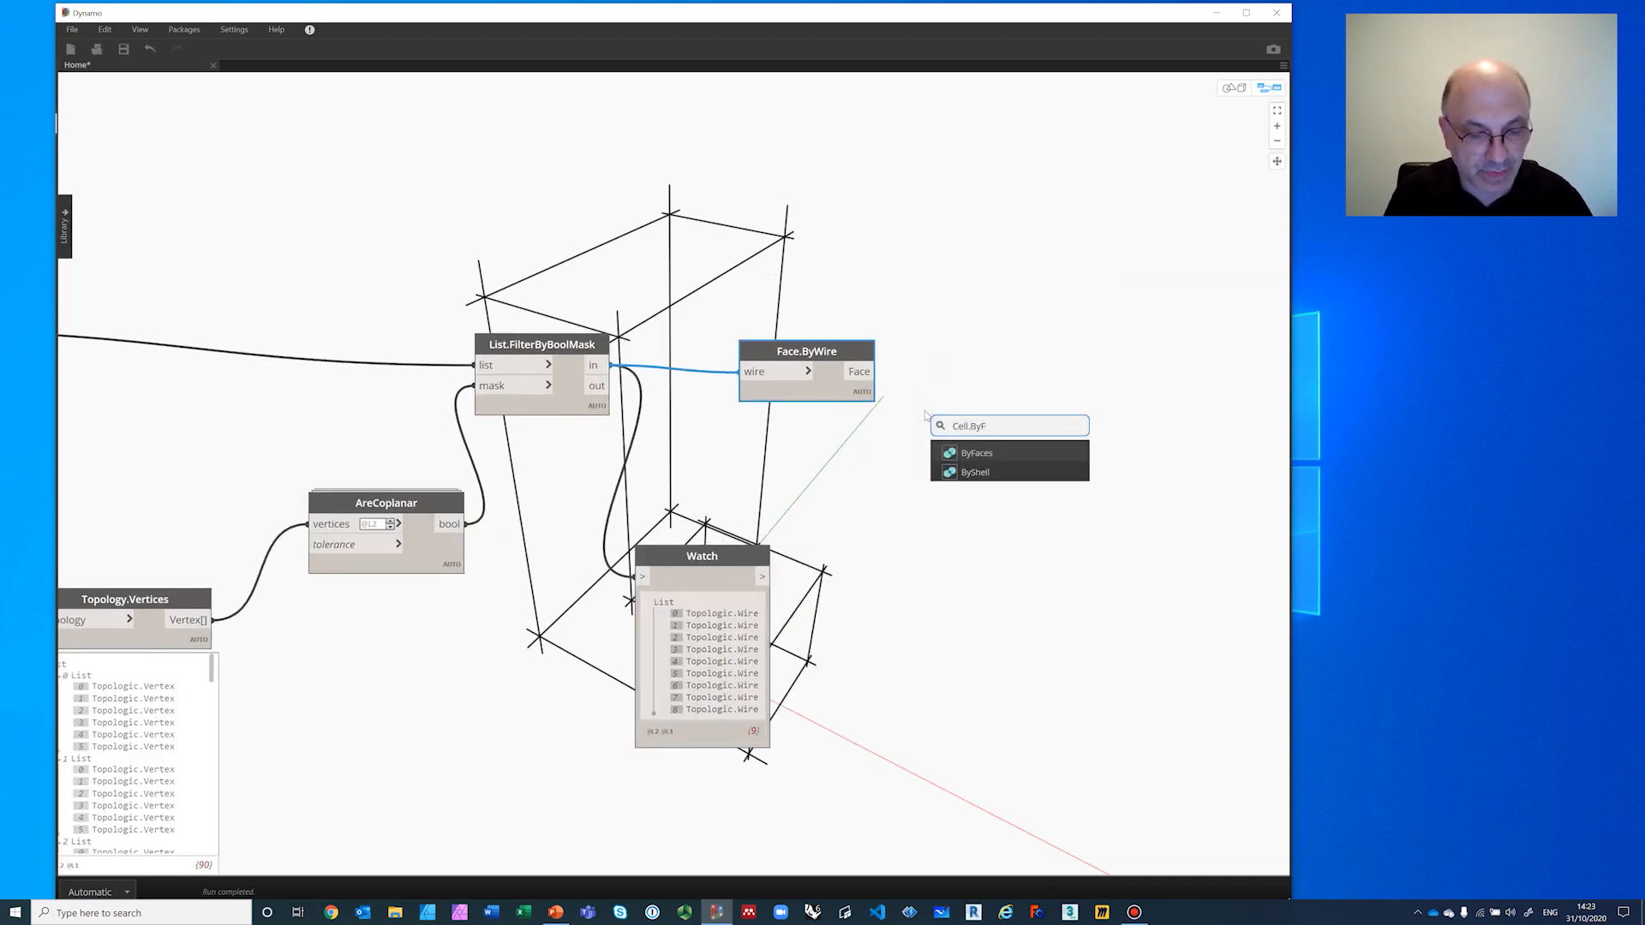
{"action": "left_click", "coordinate": [952, 463]}
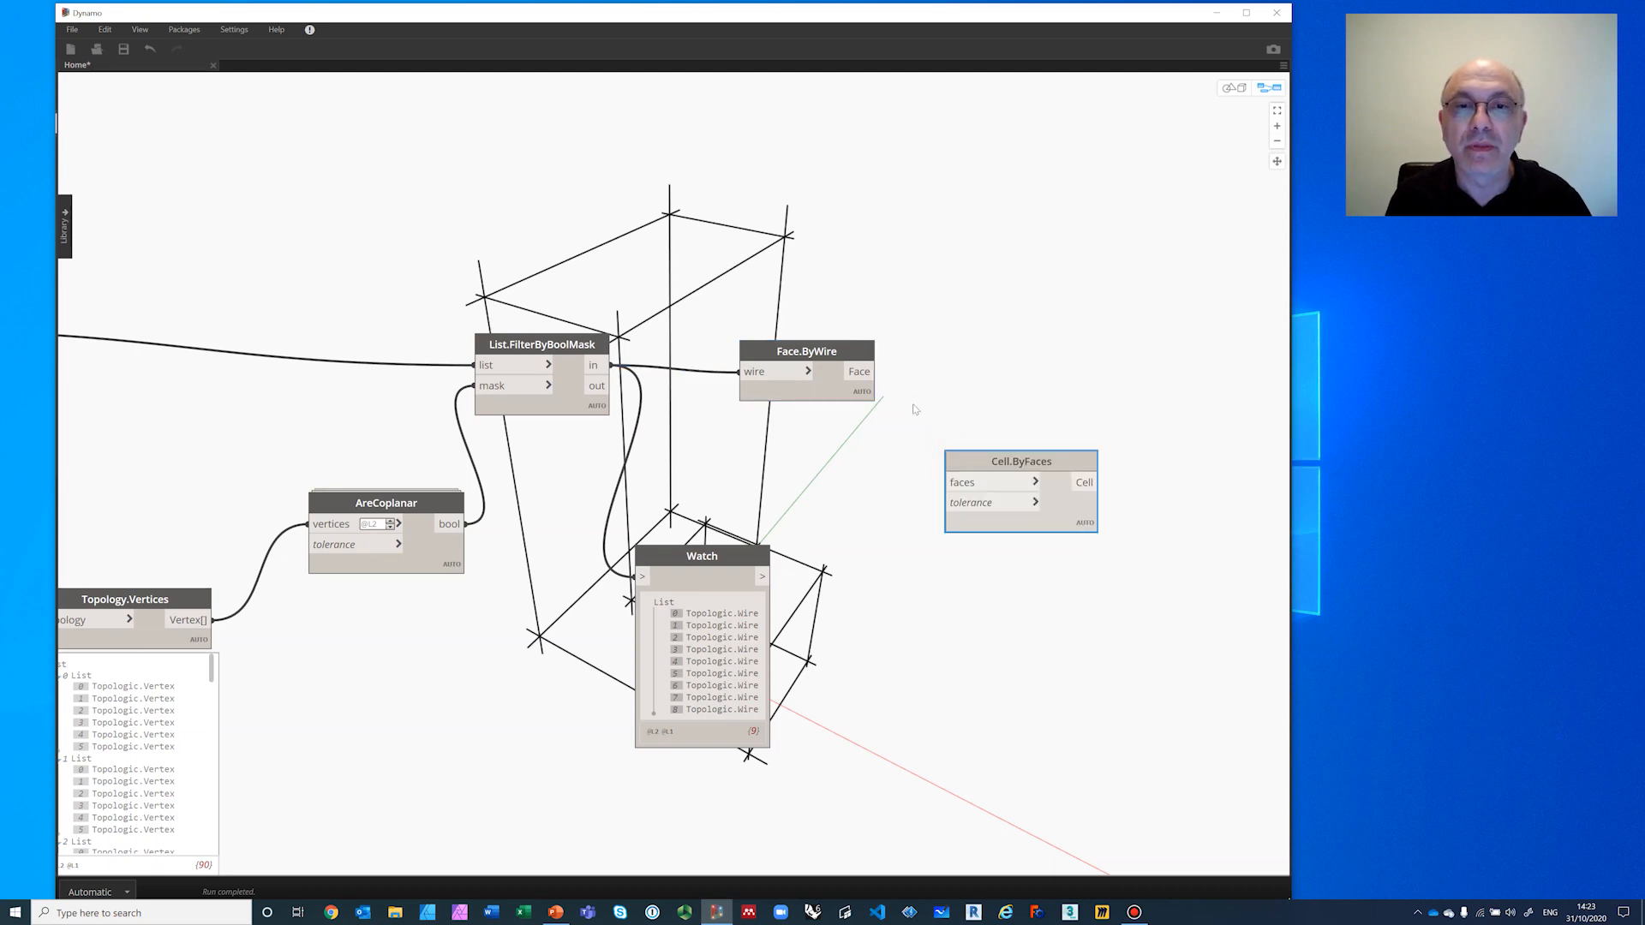
{"action": "left_click", "coordinate": [853, 372]}
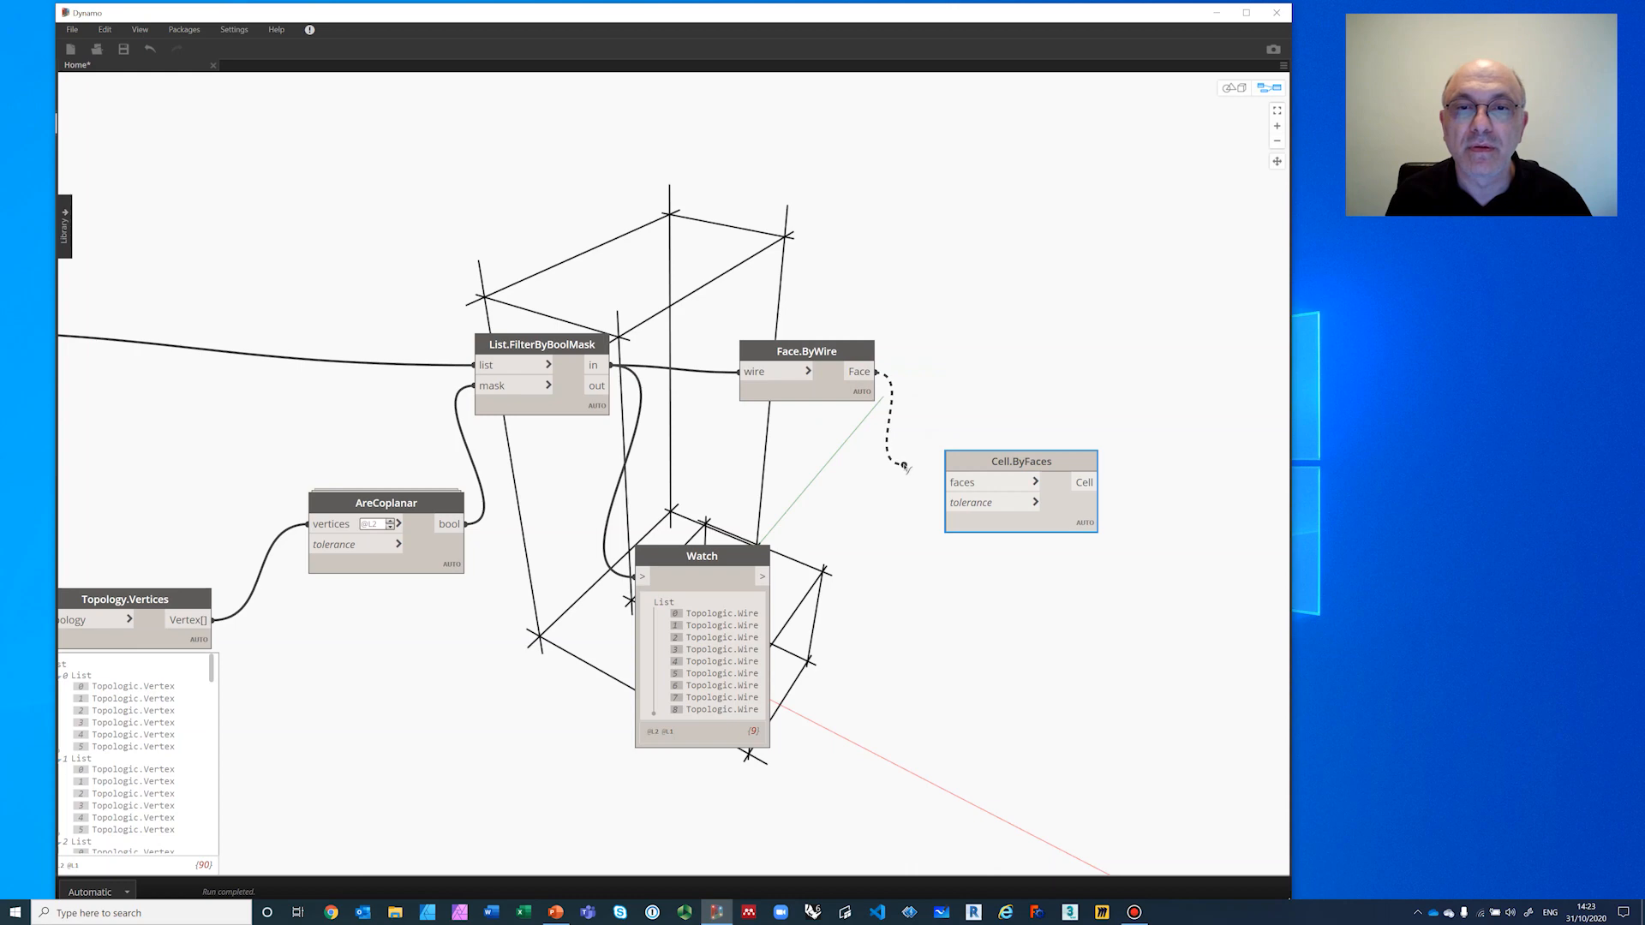
{"action": "left_click", "coordinate": [951, 482]}
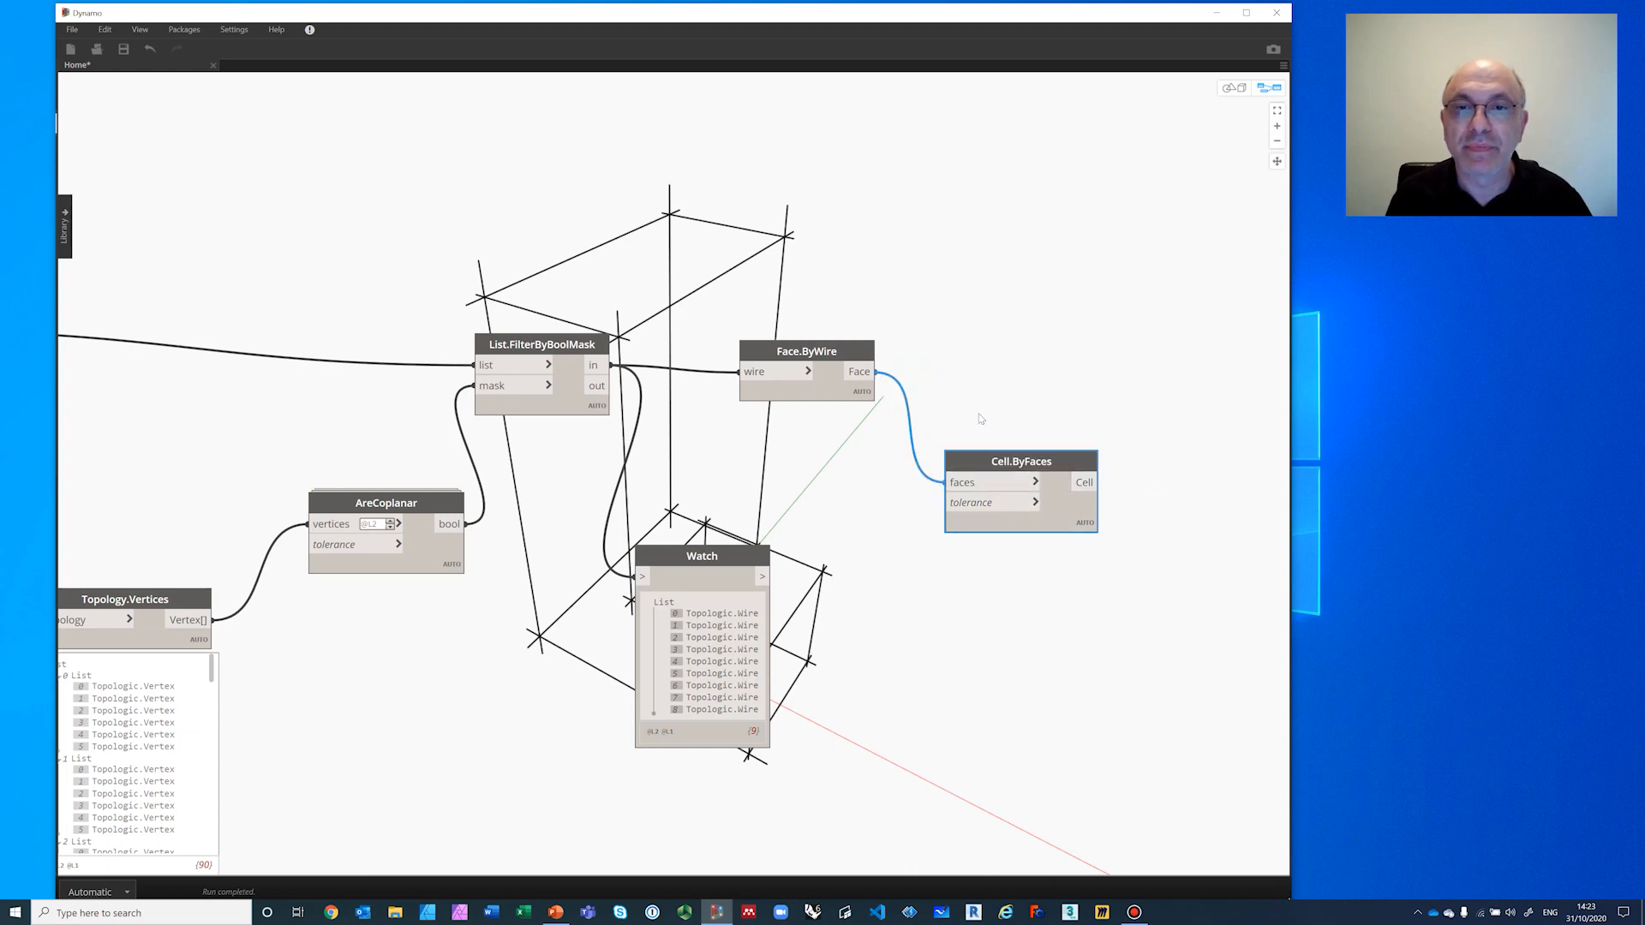
Step: Add a Topology.Geometry node after Cell.ByFaces and connect the Cell output to its topology input
{"action": "middle_click_drag", "start_coordinate": [703, 451], "coordinate": [489, 477]}
{"action": "right_click", "coordinate": [946, 414]}
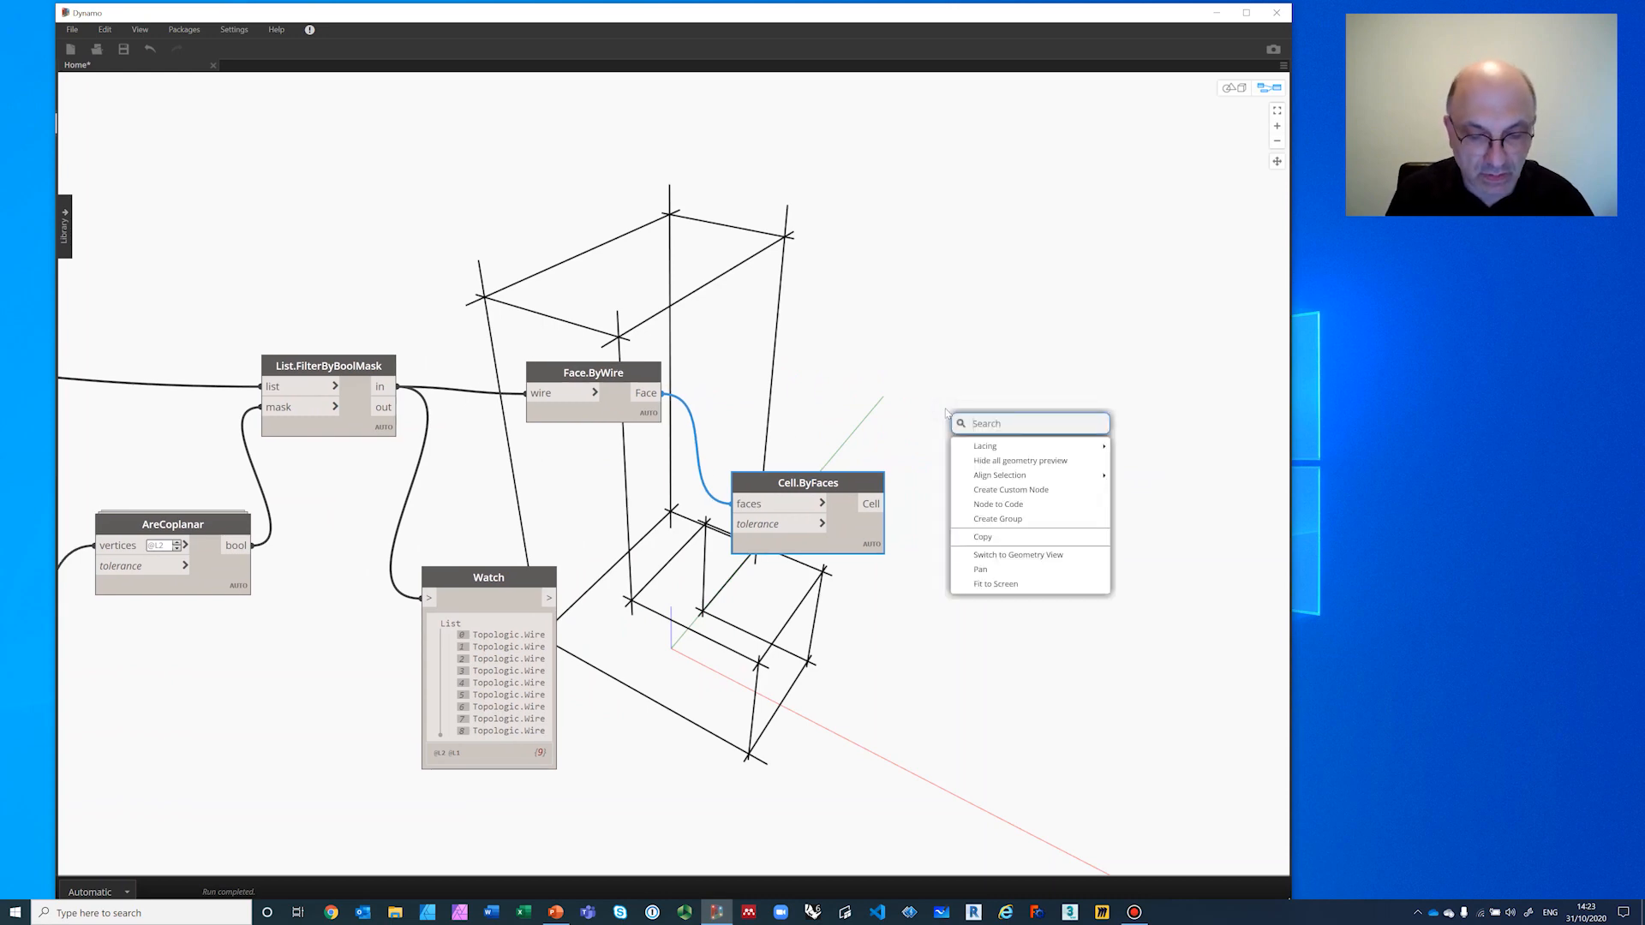
{"action": "type", "text": "Topology."}
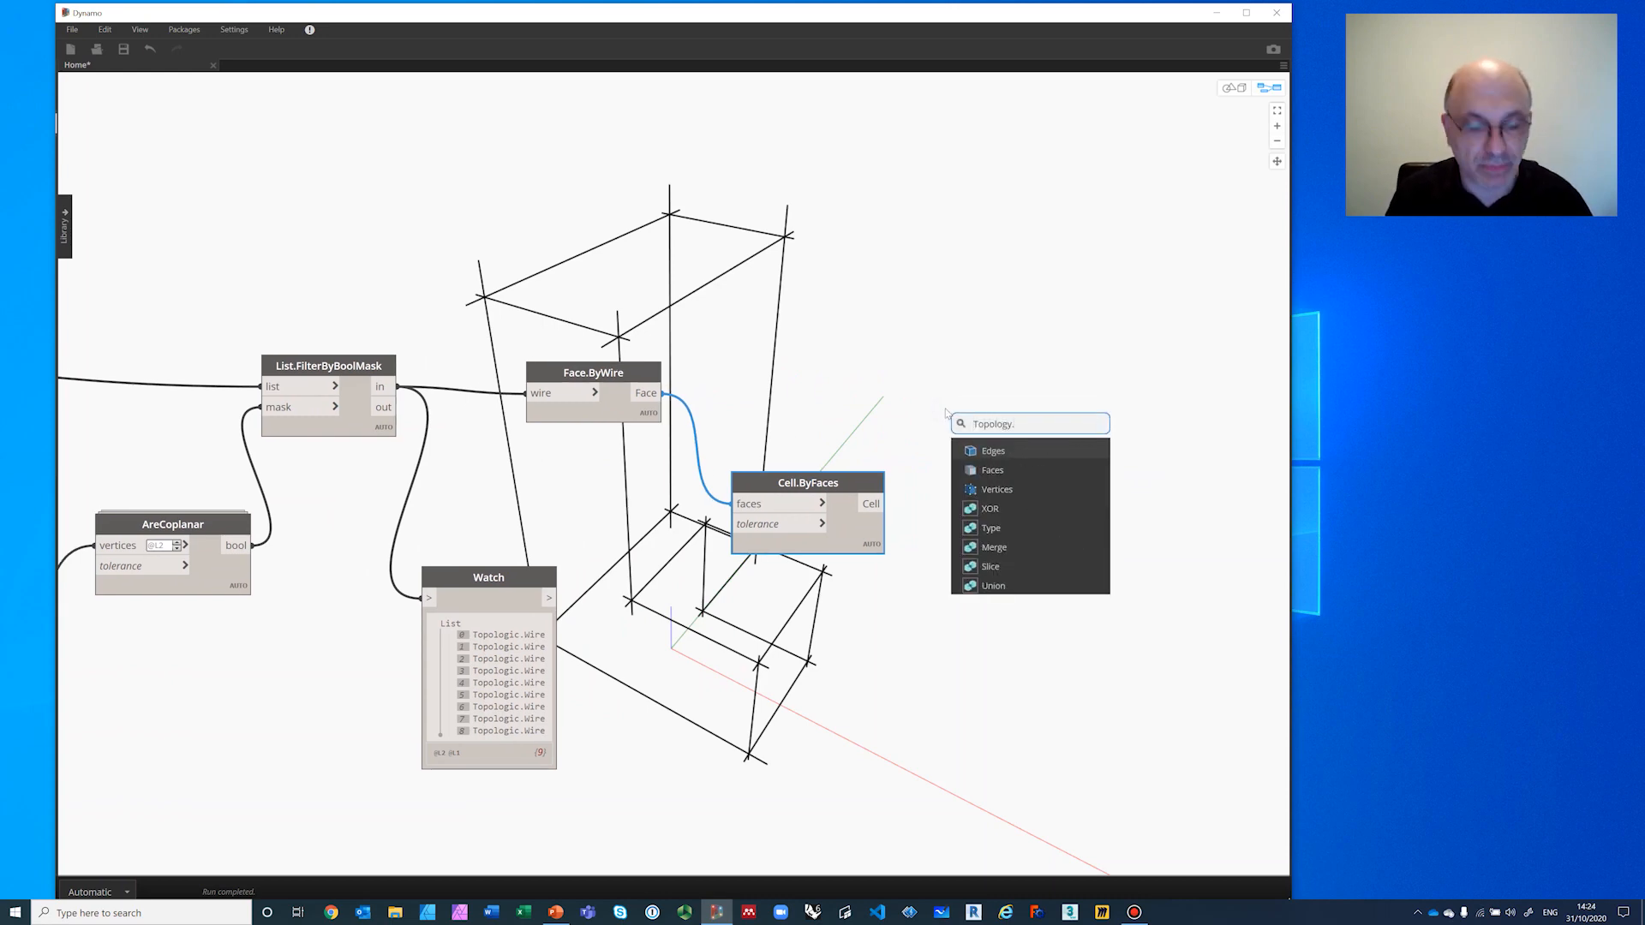
{"action": "type", "text": "Geo"}
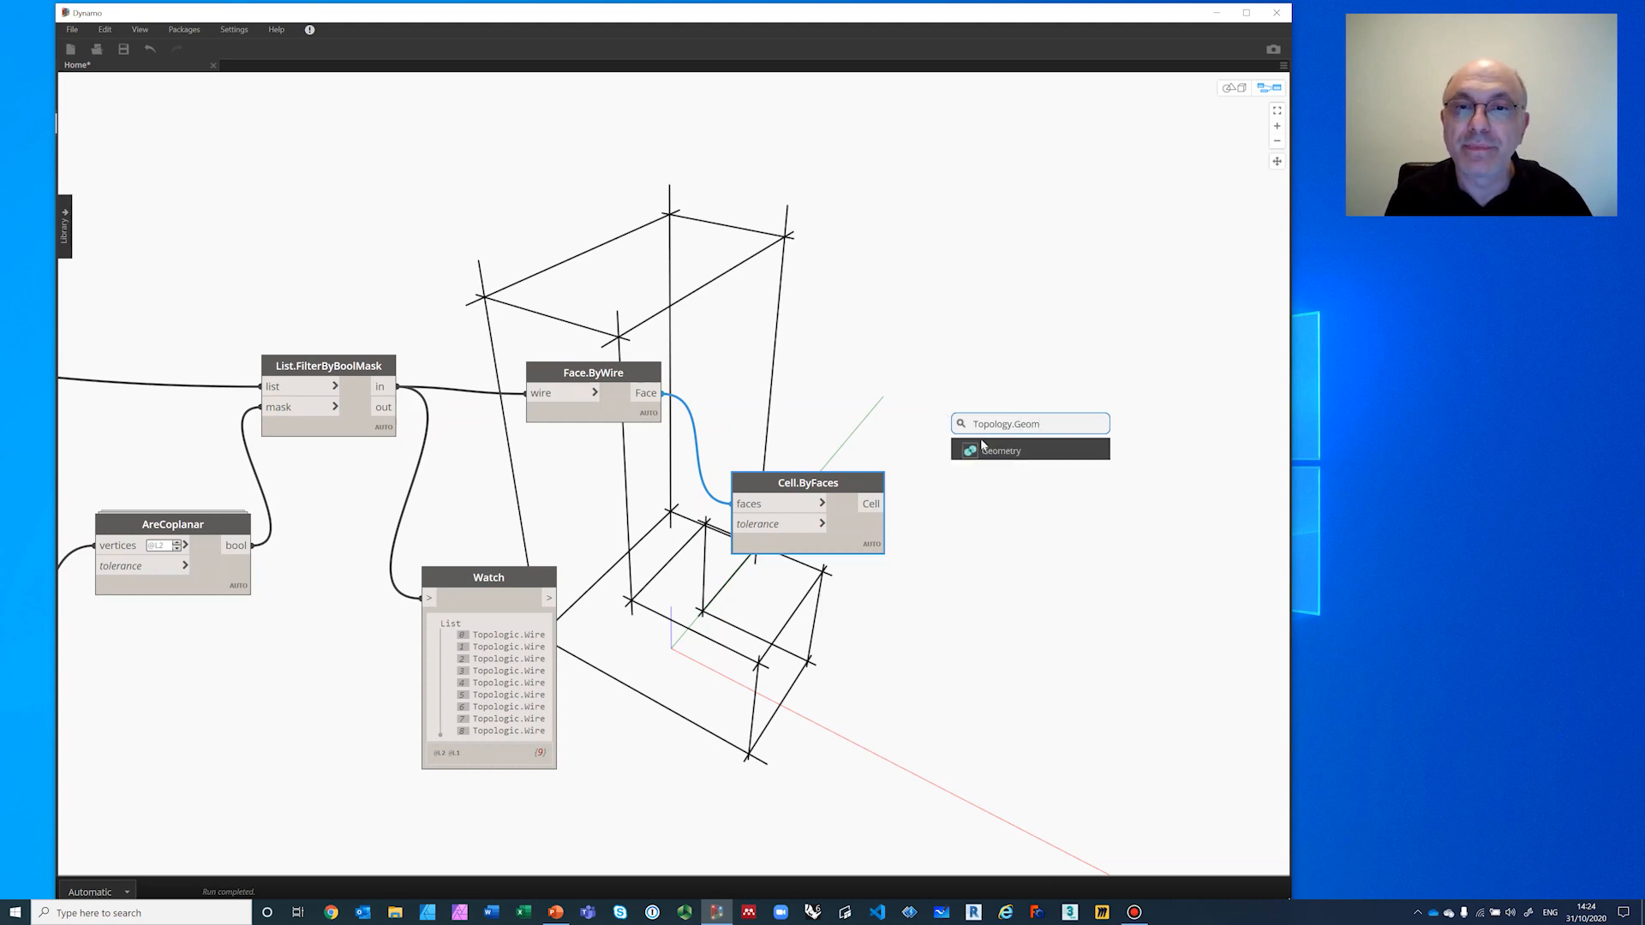
{"action": "type", "text": "m"}
{"action": "left_click", "coordinate": [994, 450]}
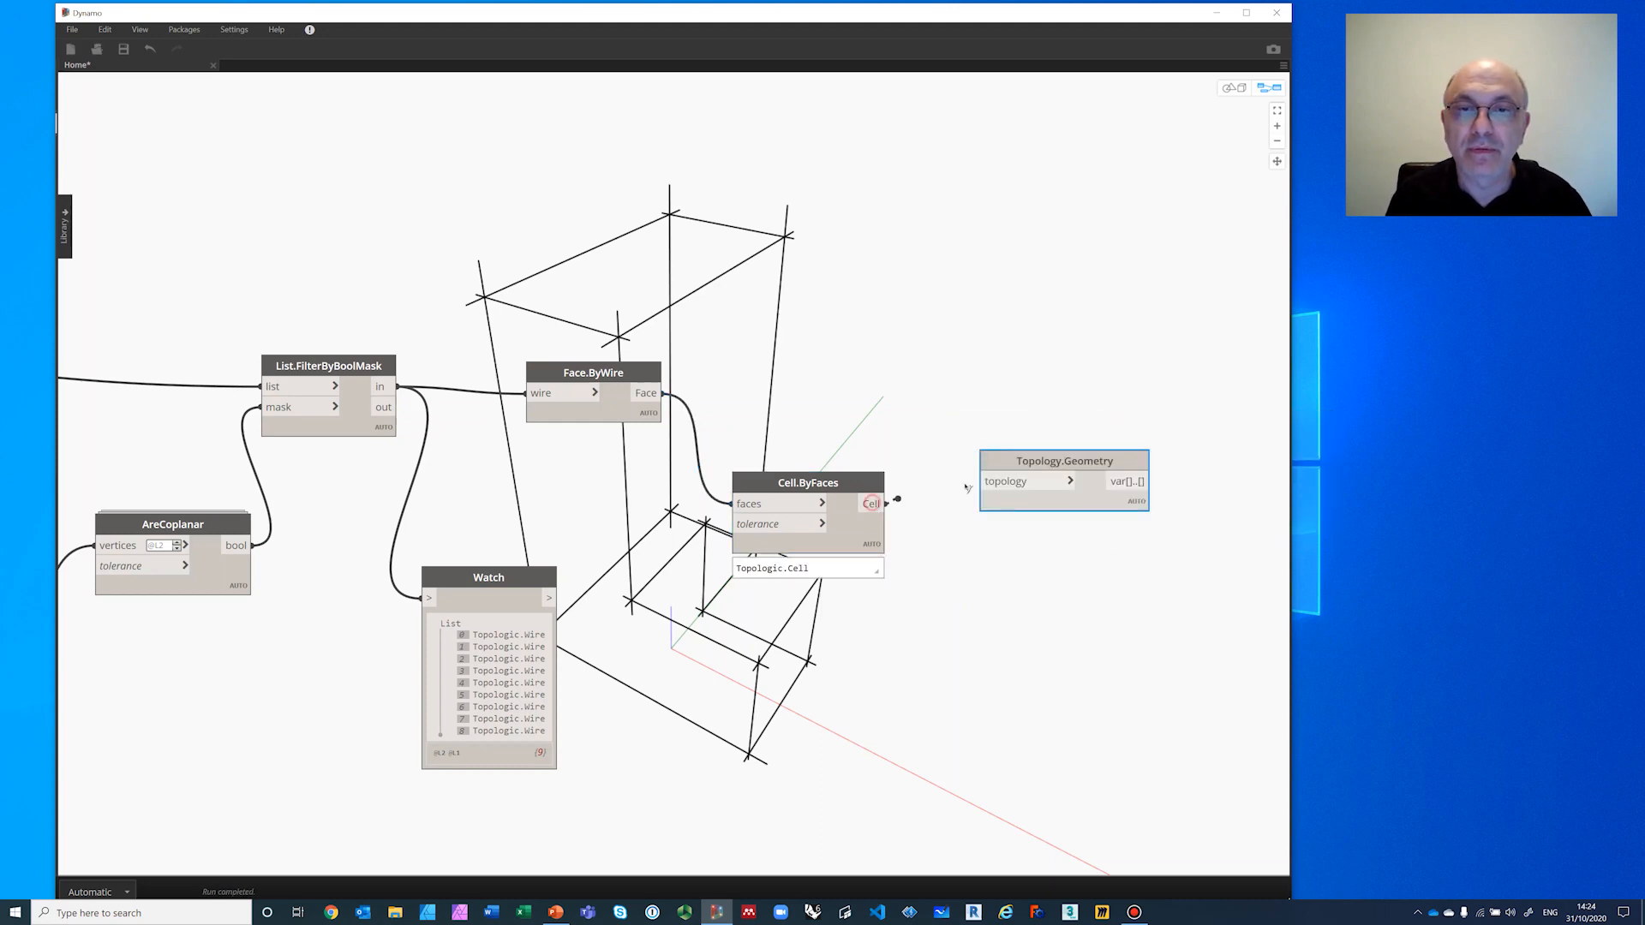
{"action": "left_click", "coordinate": [984, 482]}
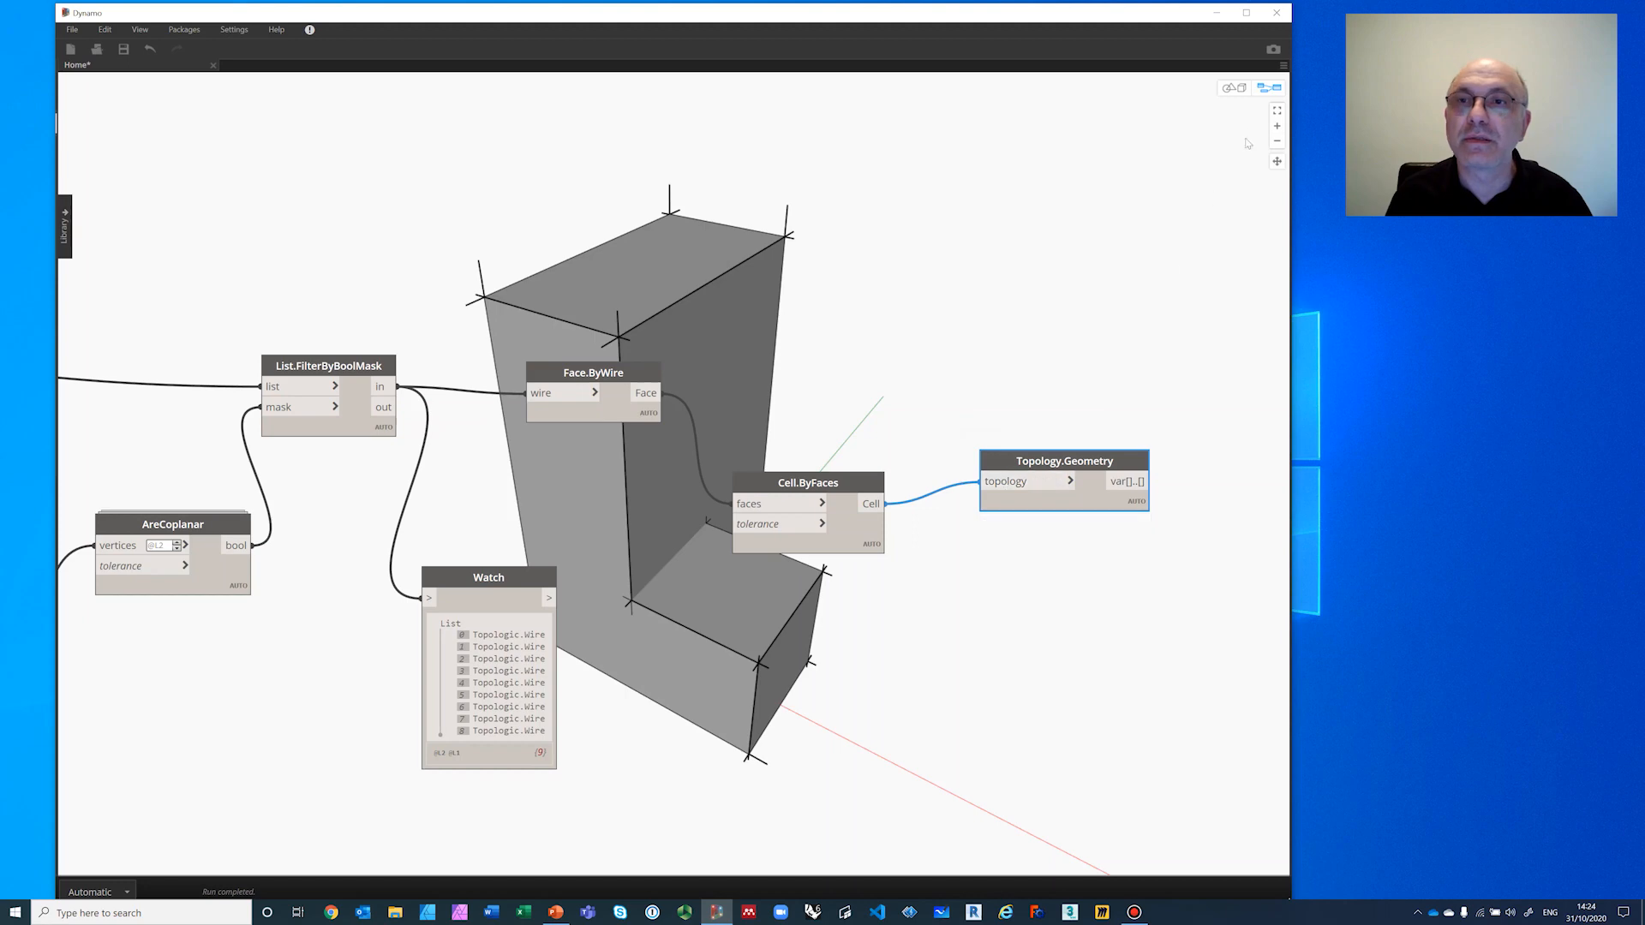
Step: Inspect the generated solid in the 3D geometry view and return to the node graph
{"action": "left_click", "coordinate": [1235, 89]}
{"action": "mouse_move", "coordinate": [622, 496]}
{"action": "right_mouse_down"}
{"action": "mouse_move", "coordinate": [713, 540]}
{"action": "mouse_move", "coordinate": [842, 454]}
{"action": "mouse_move", "coordinate": [738, 487]}
{"action": "mouse_move", "coordinate": [609, 483]}
{"action": "right_mouse_up"}
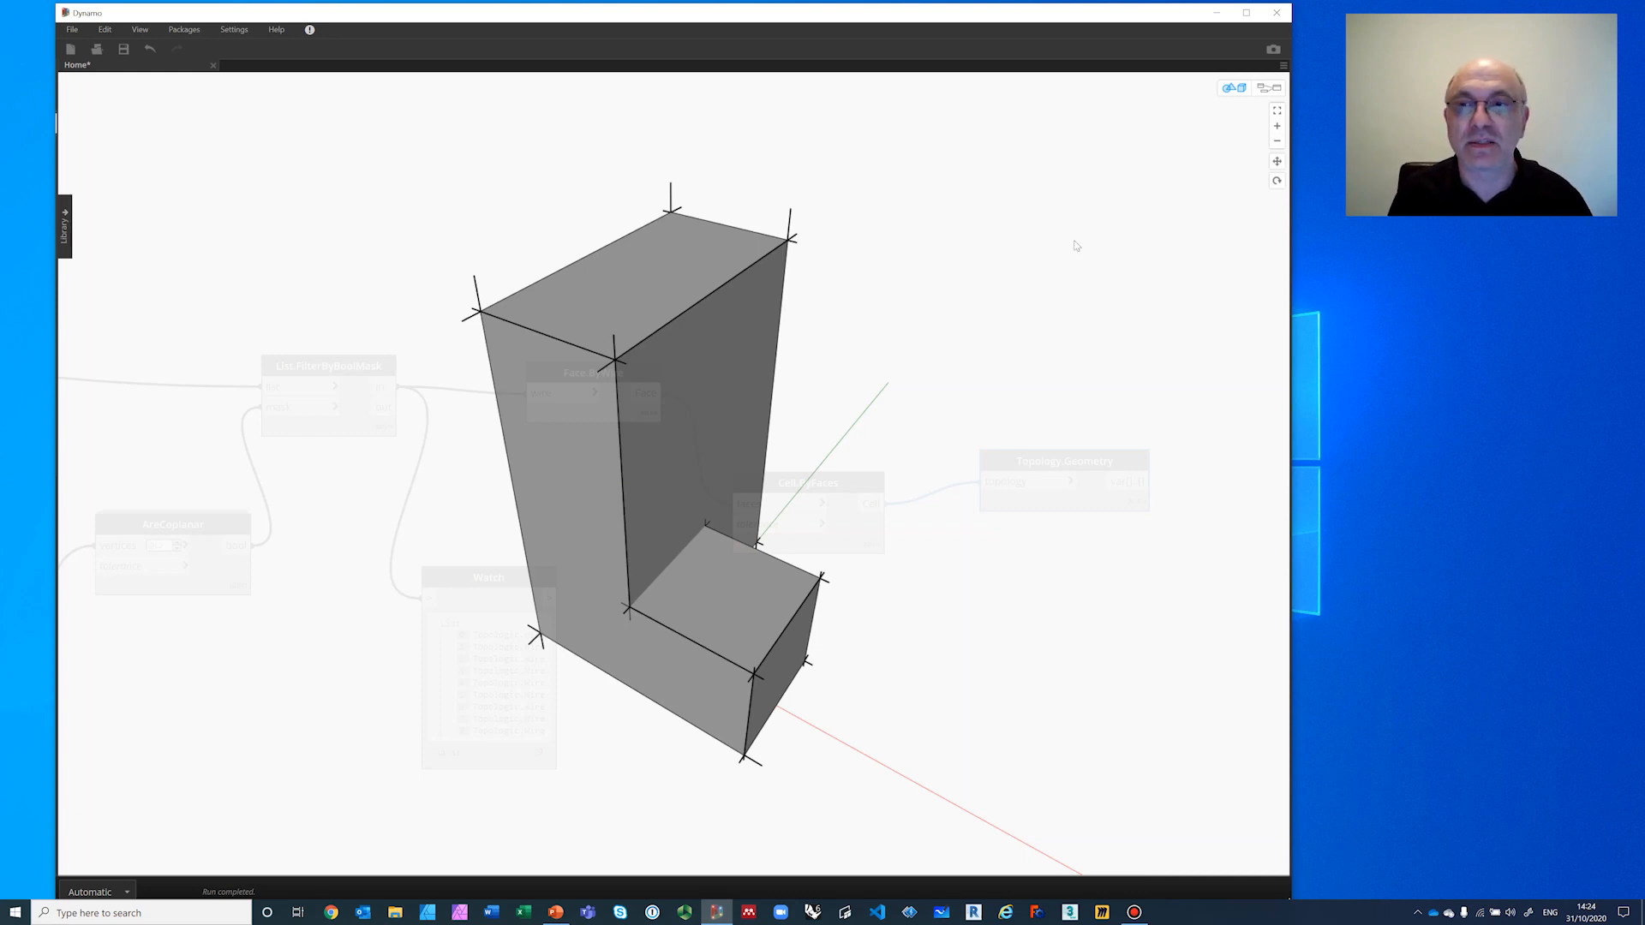
{"action": "left_click", "coordinate": [1269, 89]}
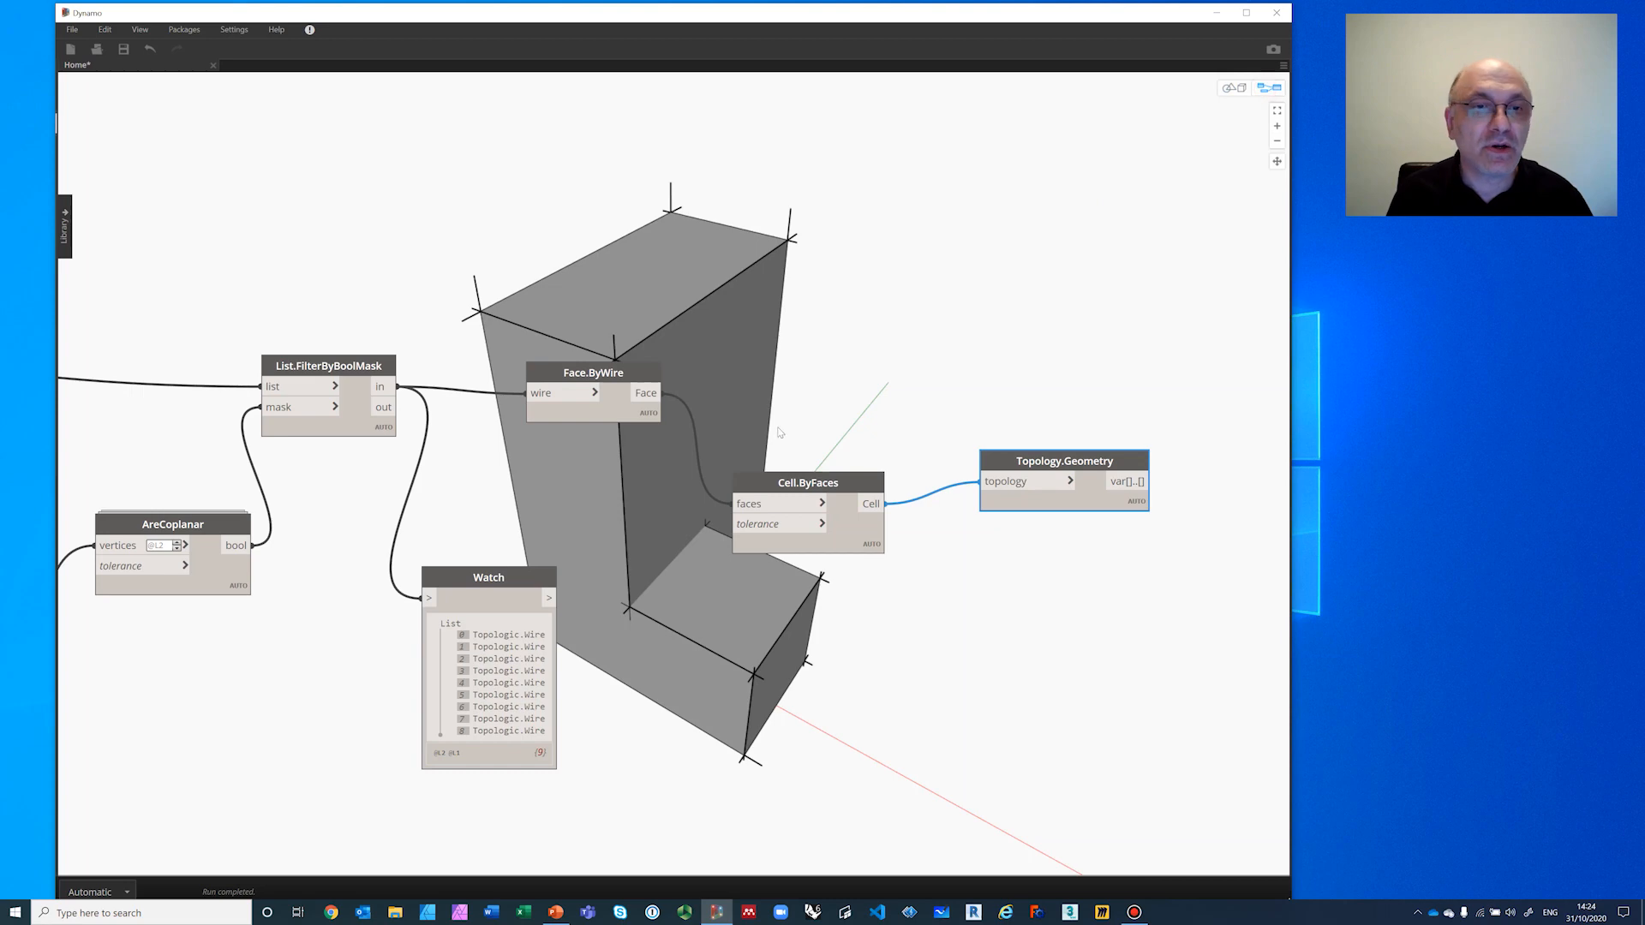
Step: Freeze the WireCycles node so that it and its downstream nodes stop executing
{"action": "scroll", "coordinate": [765, 443], "scroll_direction": "down", "scroll_amount": 4}
{"action": "middle_click_drag", "start_coordinate": [468, 366], "coordinate": [1044, 441]}
{"action": "scroll", "coordinate": [496, 477], "scroll_direction": "up", "scroll_amount": 4}
{"action": "scroll", "coordinate": [494, 477], "scroll_direction": "up", "scroll_amount": 3}
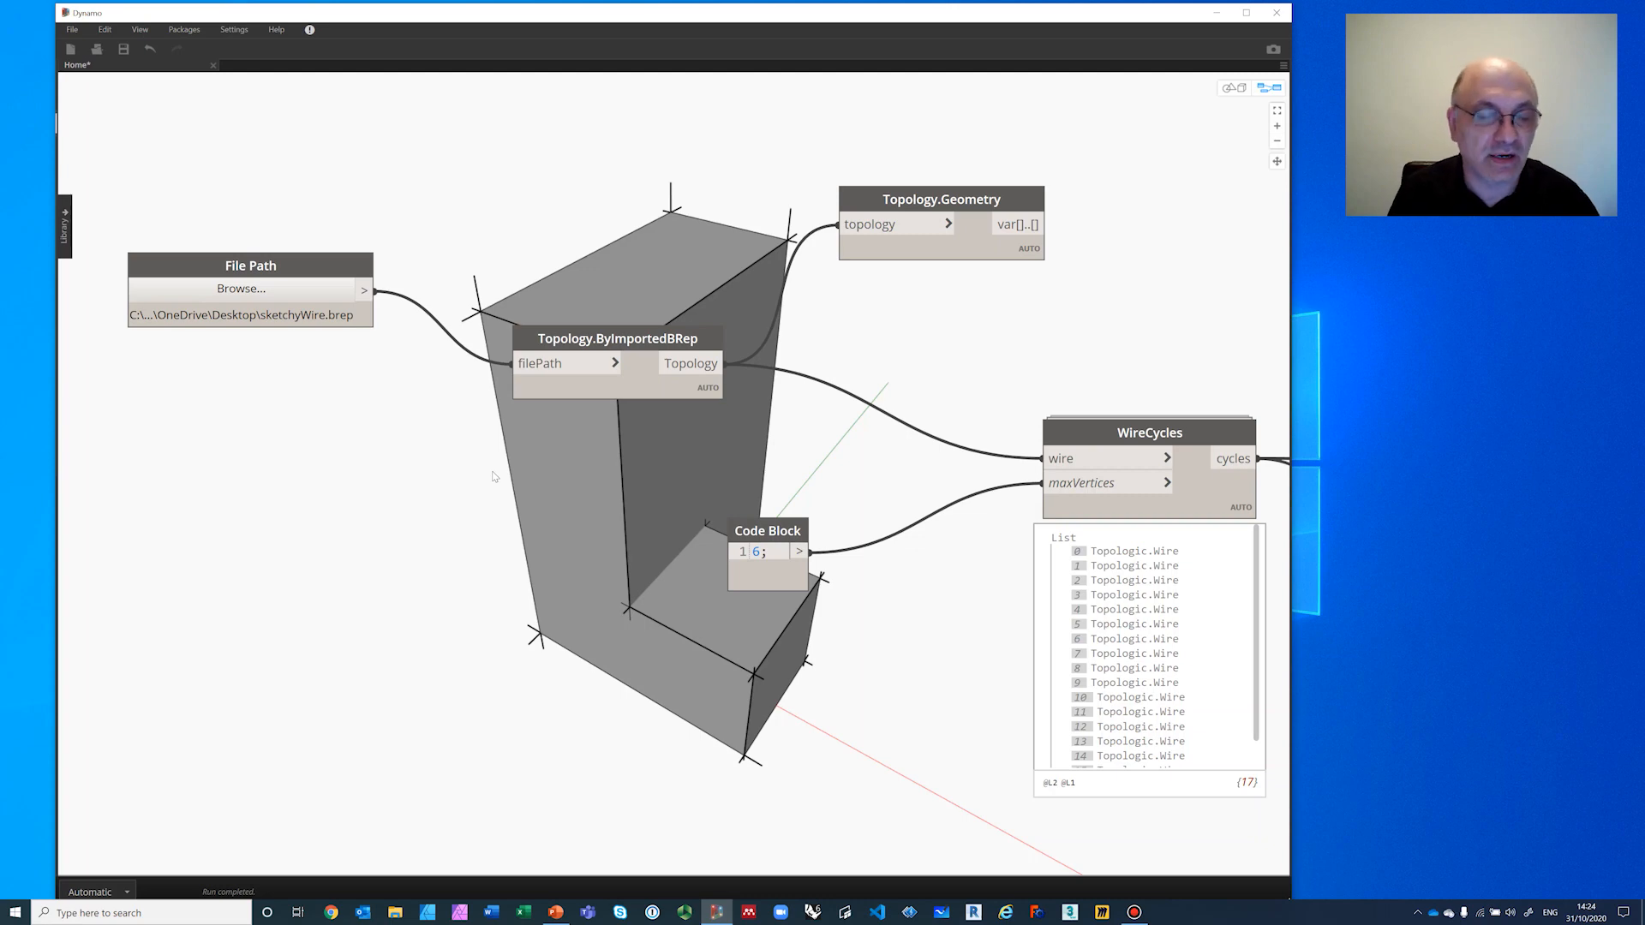
{"action": "scroll", "coordinate": [494, 476], "scroll_direction": "down", "scroll_amount": 4}
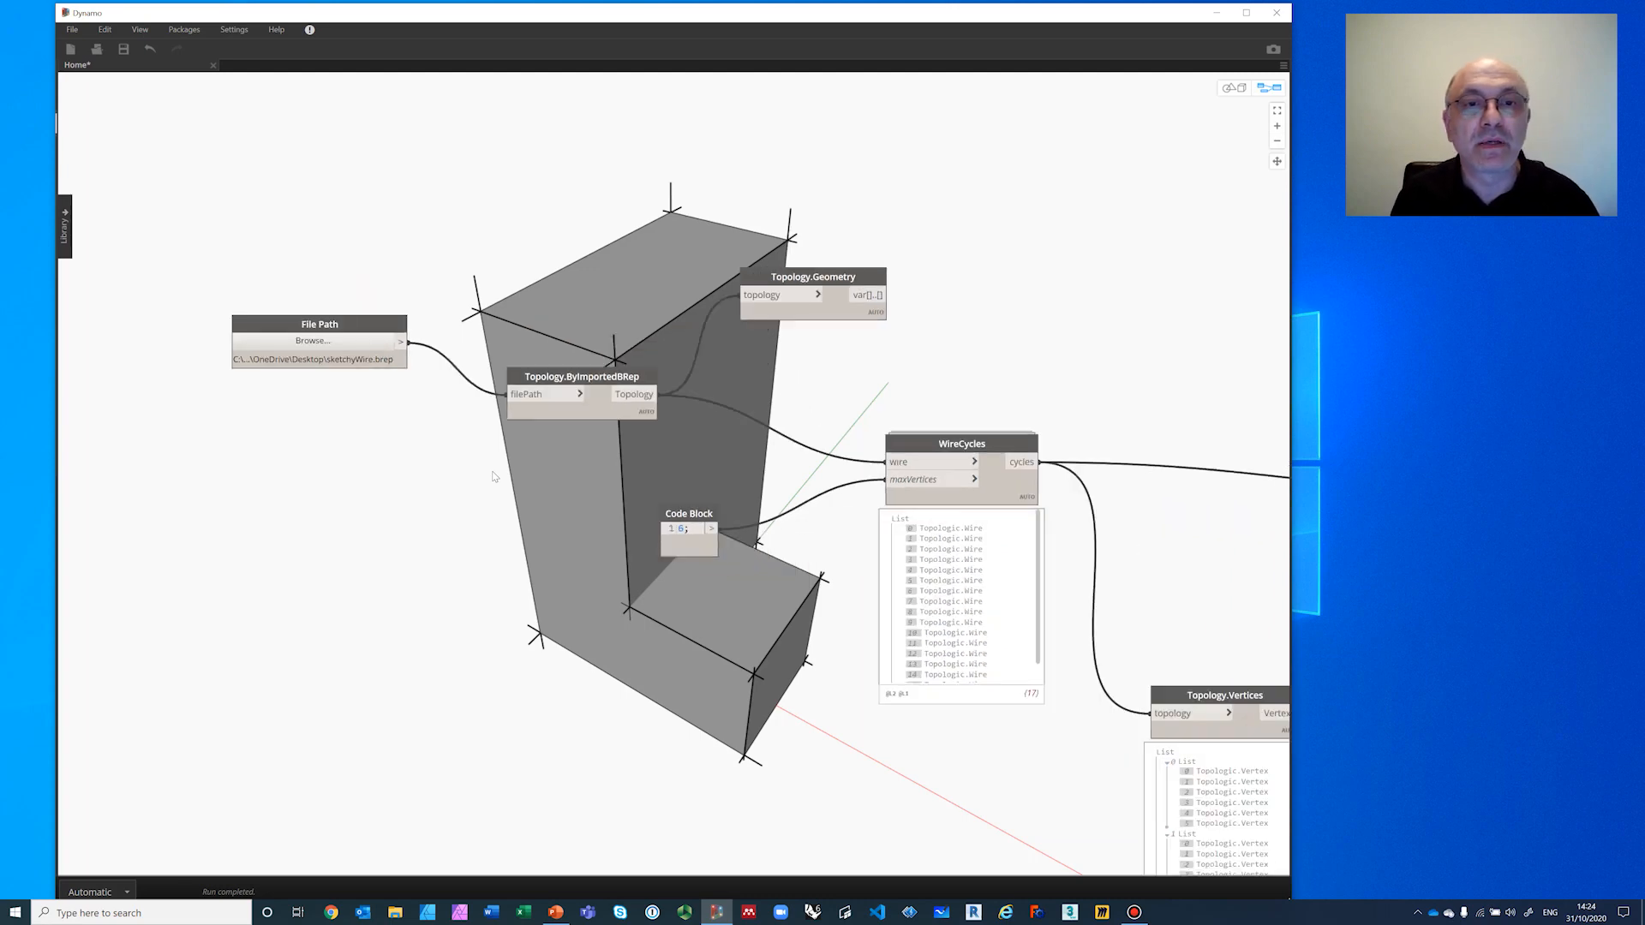
{"action": "left_click", "coordinate": [917, 485]}
{"action": "right_click", "coordinate": [919, 487]}
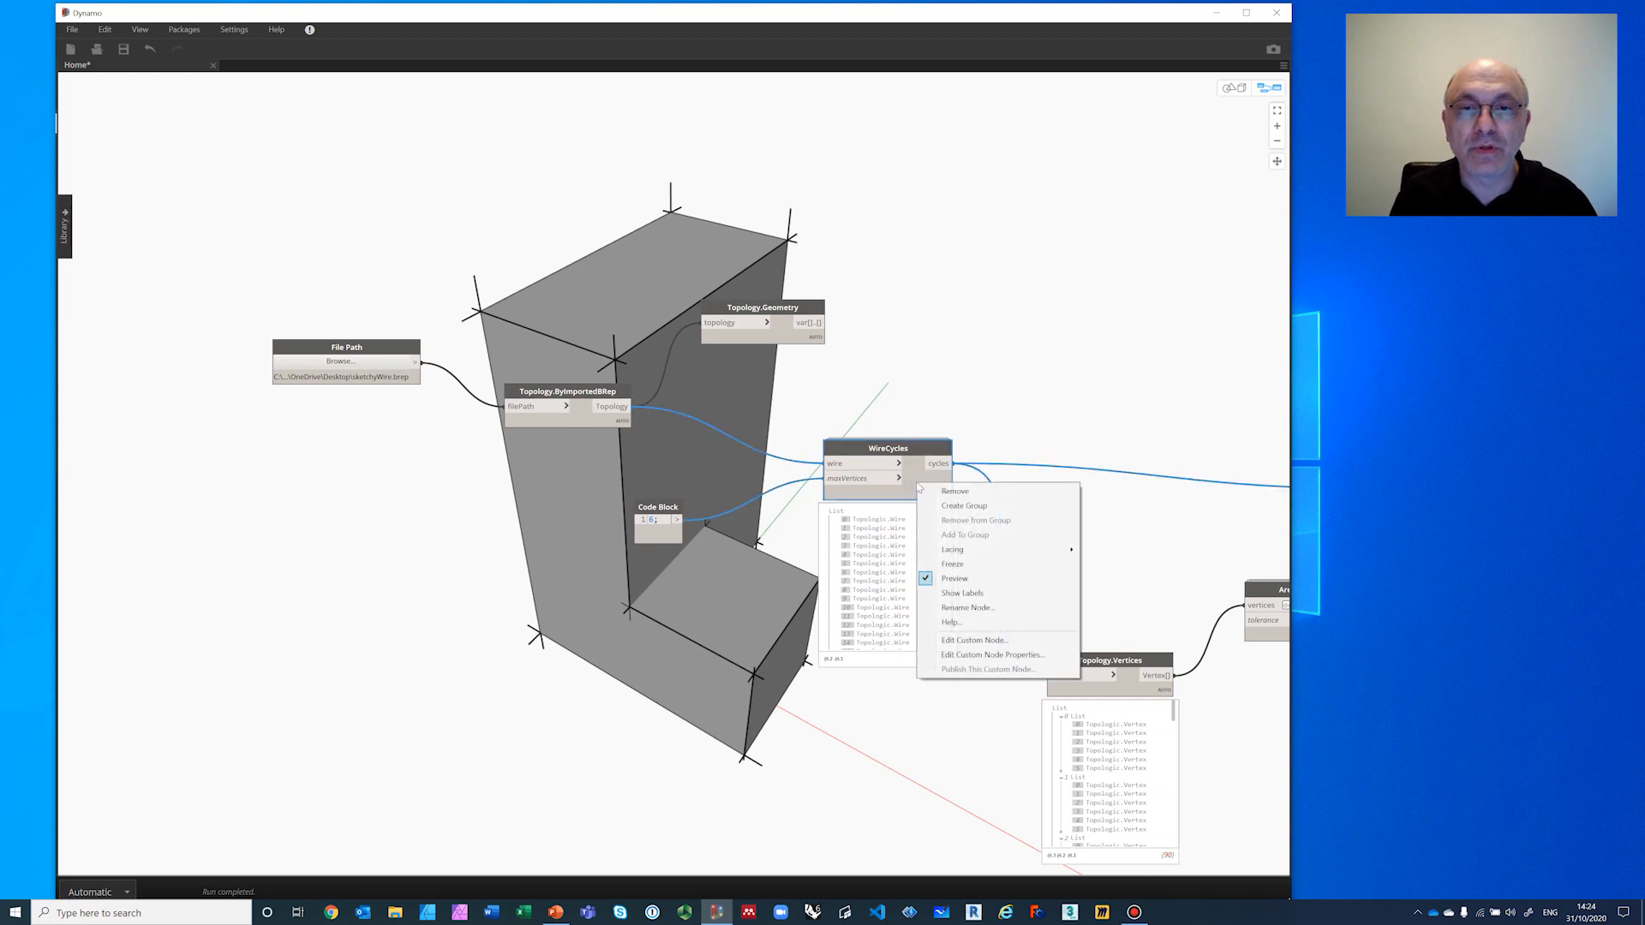
{"action": "left_click", "coordinate": [947, 563]}
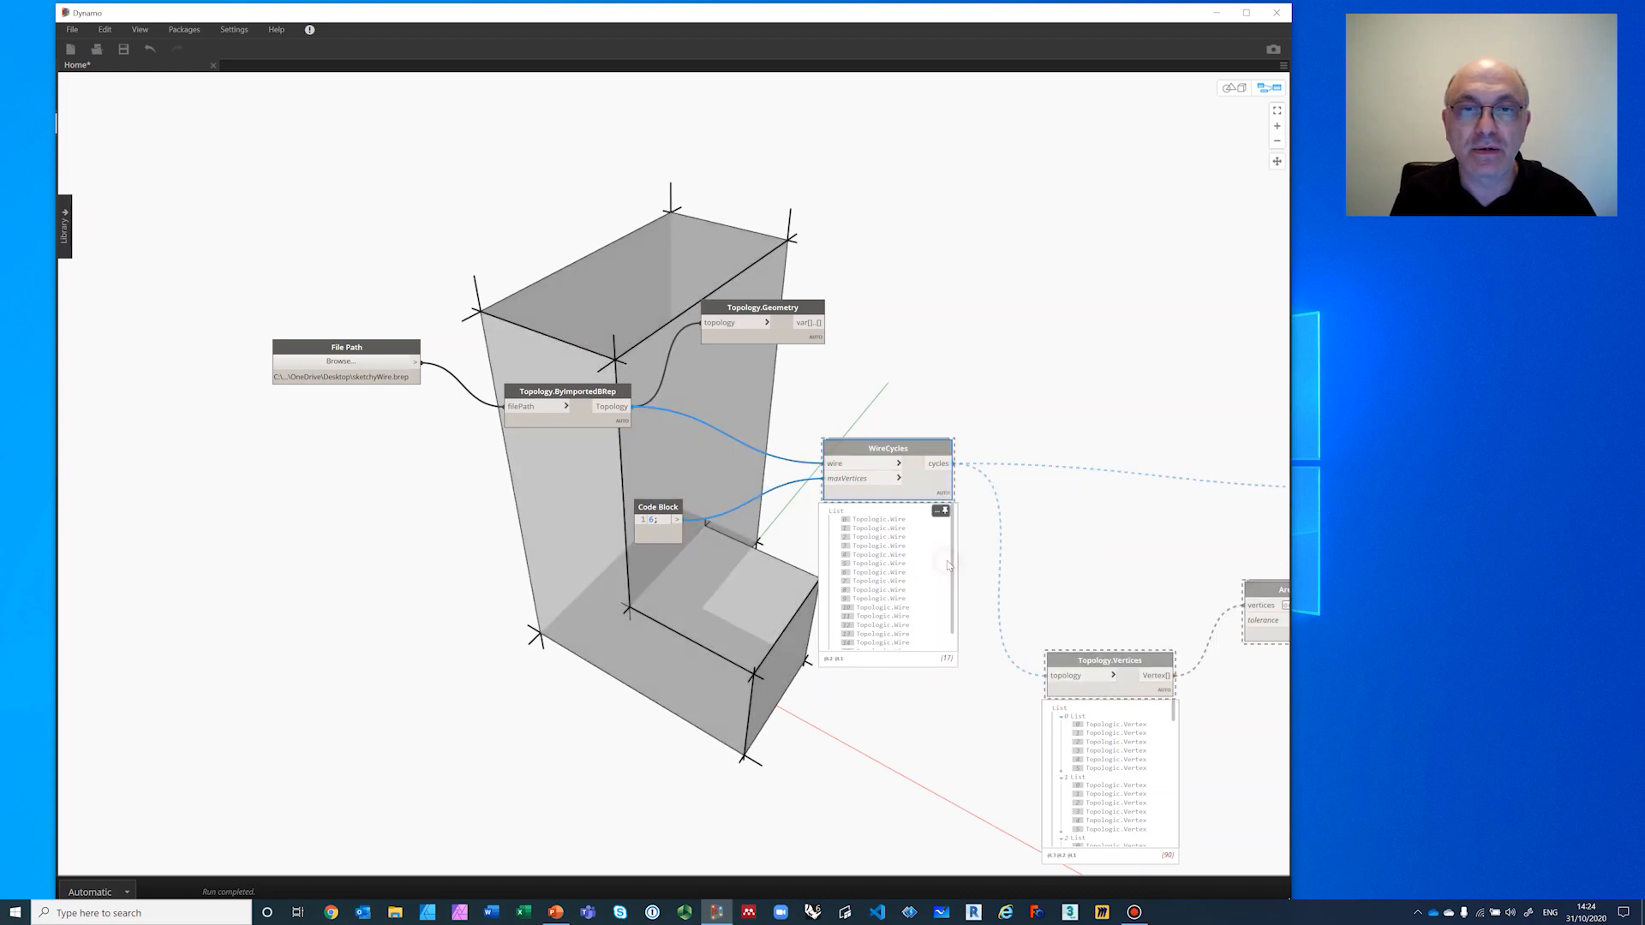
Step: Replace the file in the File Path node with SketchyCone.brep from the Desktop folder
{"action": "left_click", "coordinate": [373, 363]}
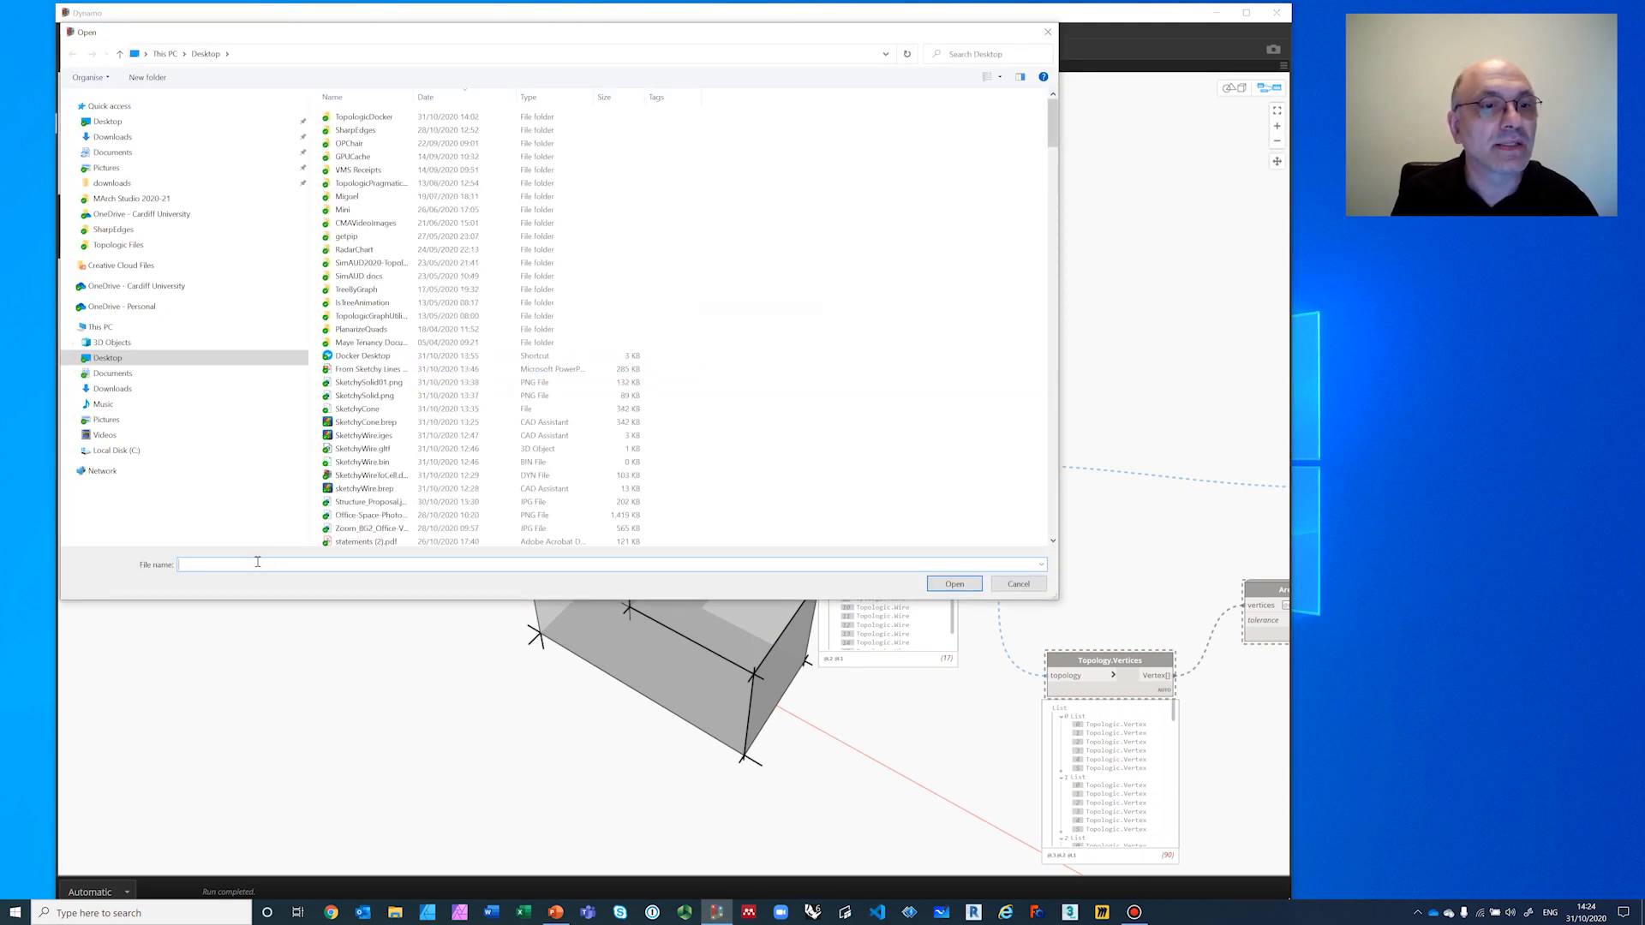
{"action": "left_click", "coordinate": [367, 422]}
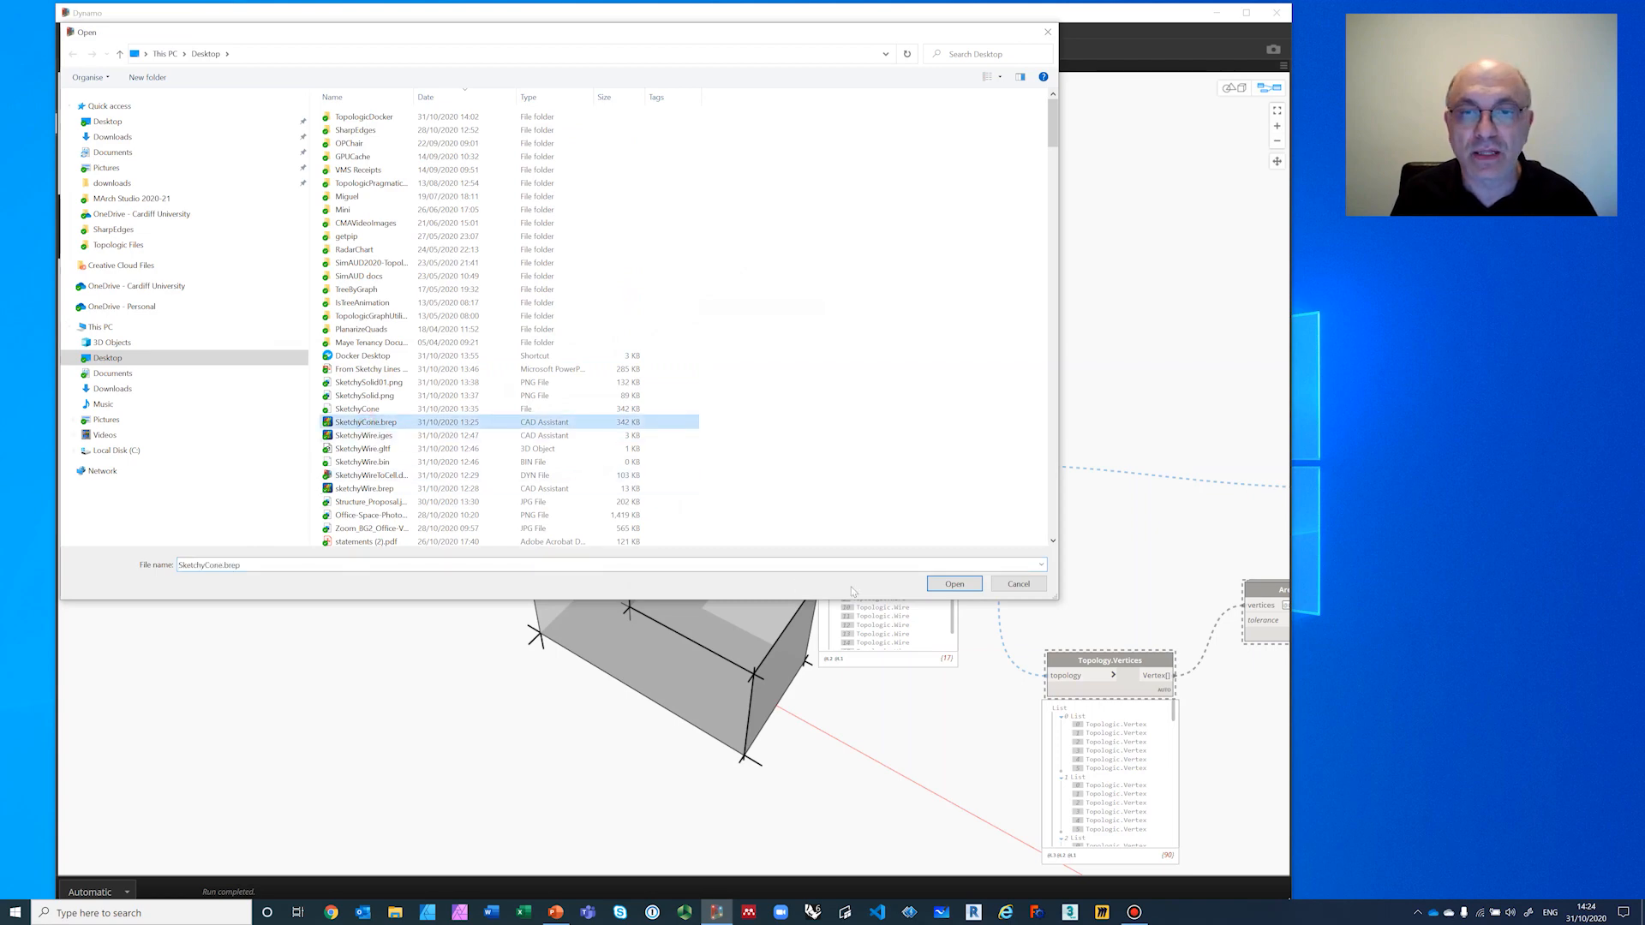
{"action": "left_click", "coordinate": [974, 587]}
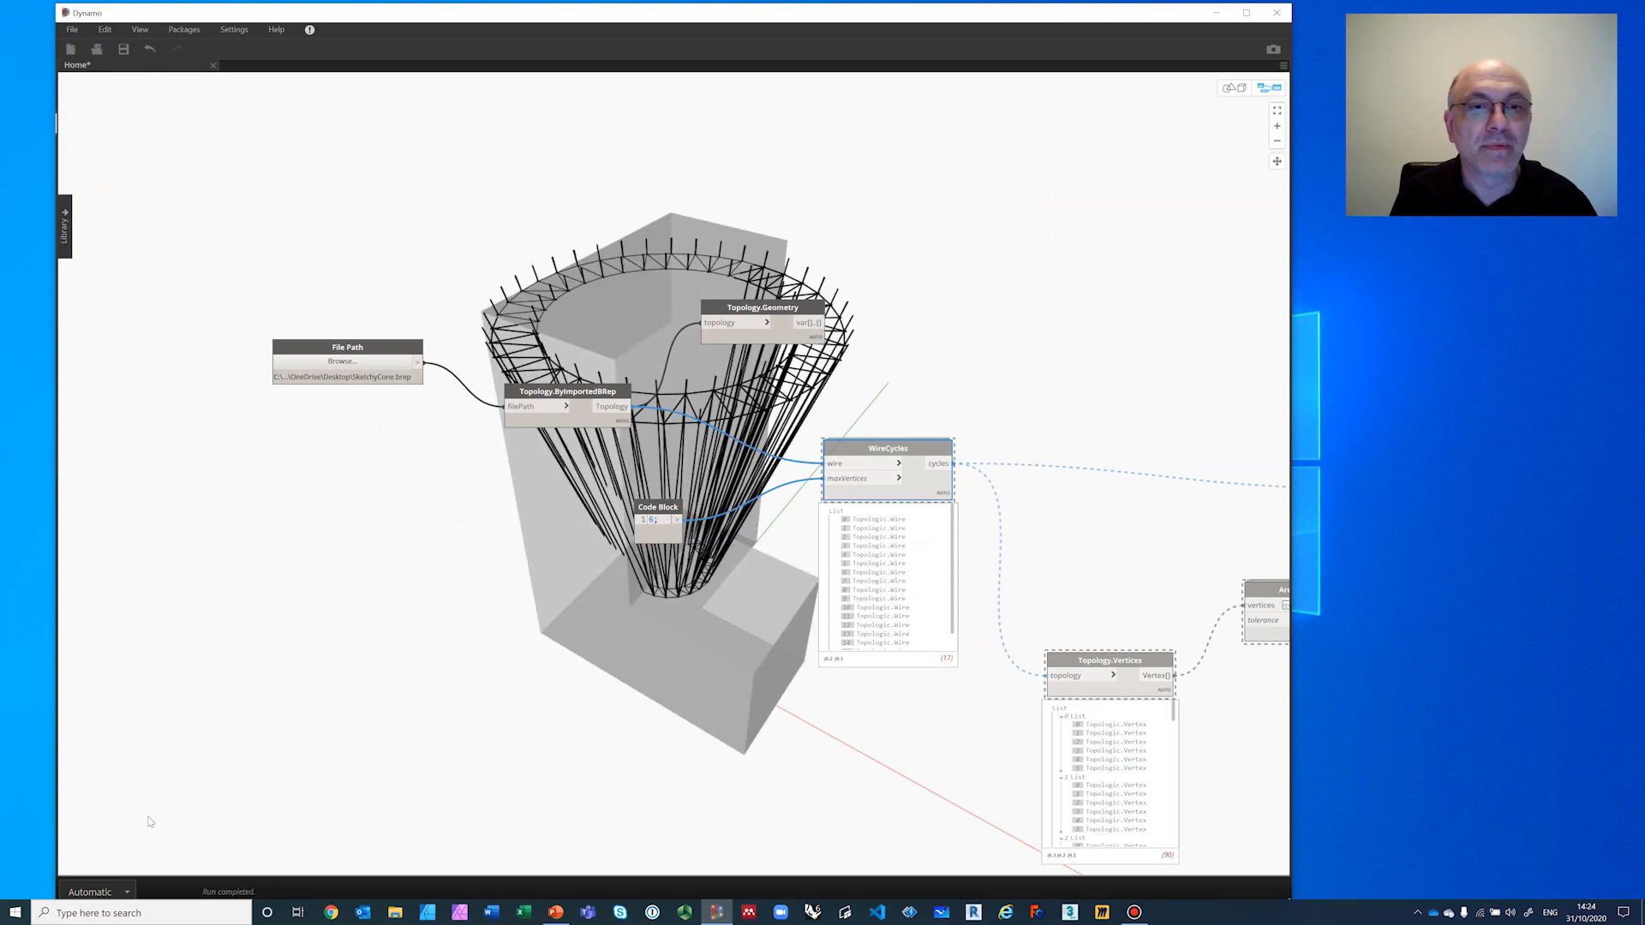
Step: Examine the imported cone wireframe from another angle in the 3D geometry view
{"action": "left_click", "coordinate": [1234, 87]}
{"action": "mouse_move", "coordinate": [637, 419]}
{"action": "right_mouse_down"}
{"action": "mouse_move", "coordinate": [658, 451]}
{"action": "mouse_move", "coordinate": [617, 411]}
{"action": "mouse_move", "coordinate": [648, 343]}
{"action": "mouse_move", "coordinate": [634, 428]}
{"action": "mouse_move", "coordinate": [652, 413]}
{"action": "right_mouse_up"}
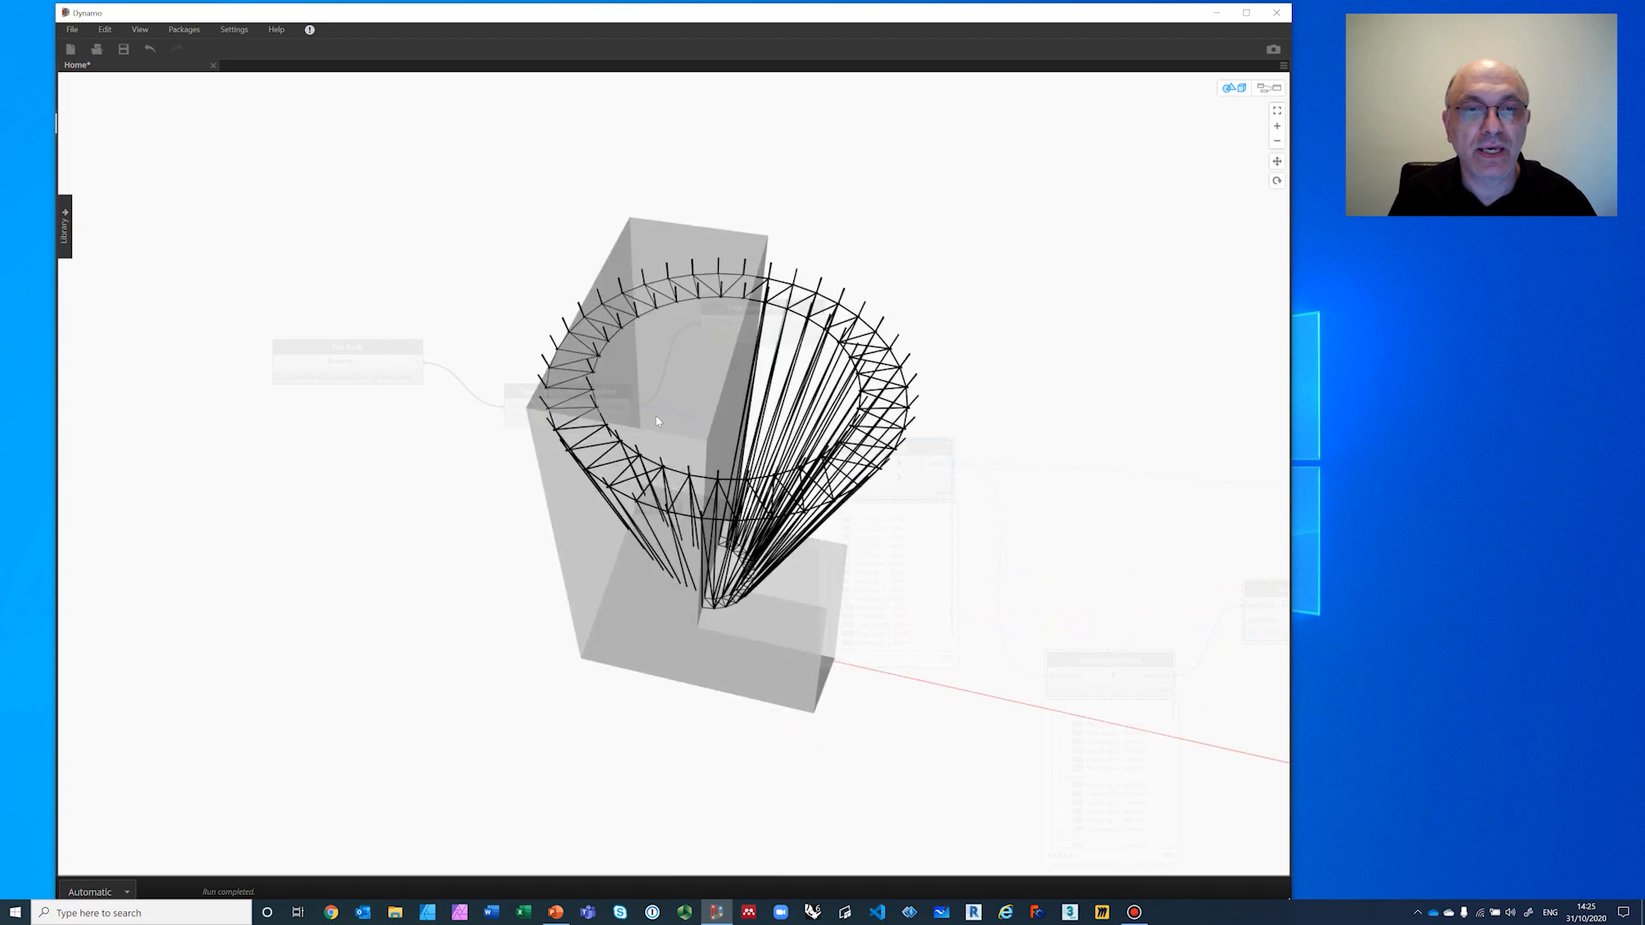
{"action": "scroll", "coordinate": [658, 421], "scroll_direction": "up", "scroll_amount": 2}
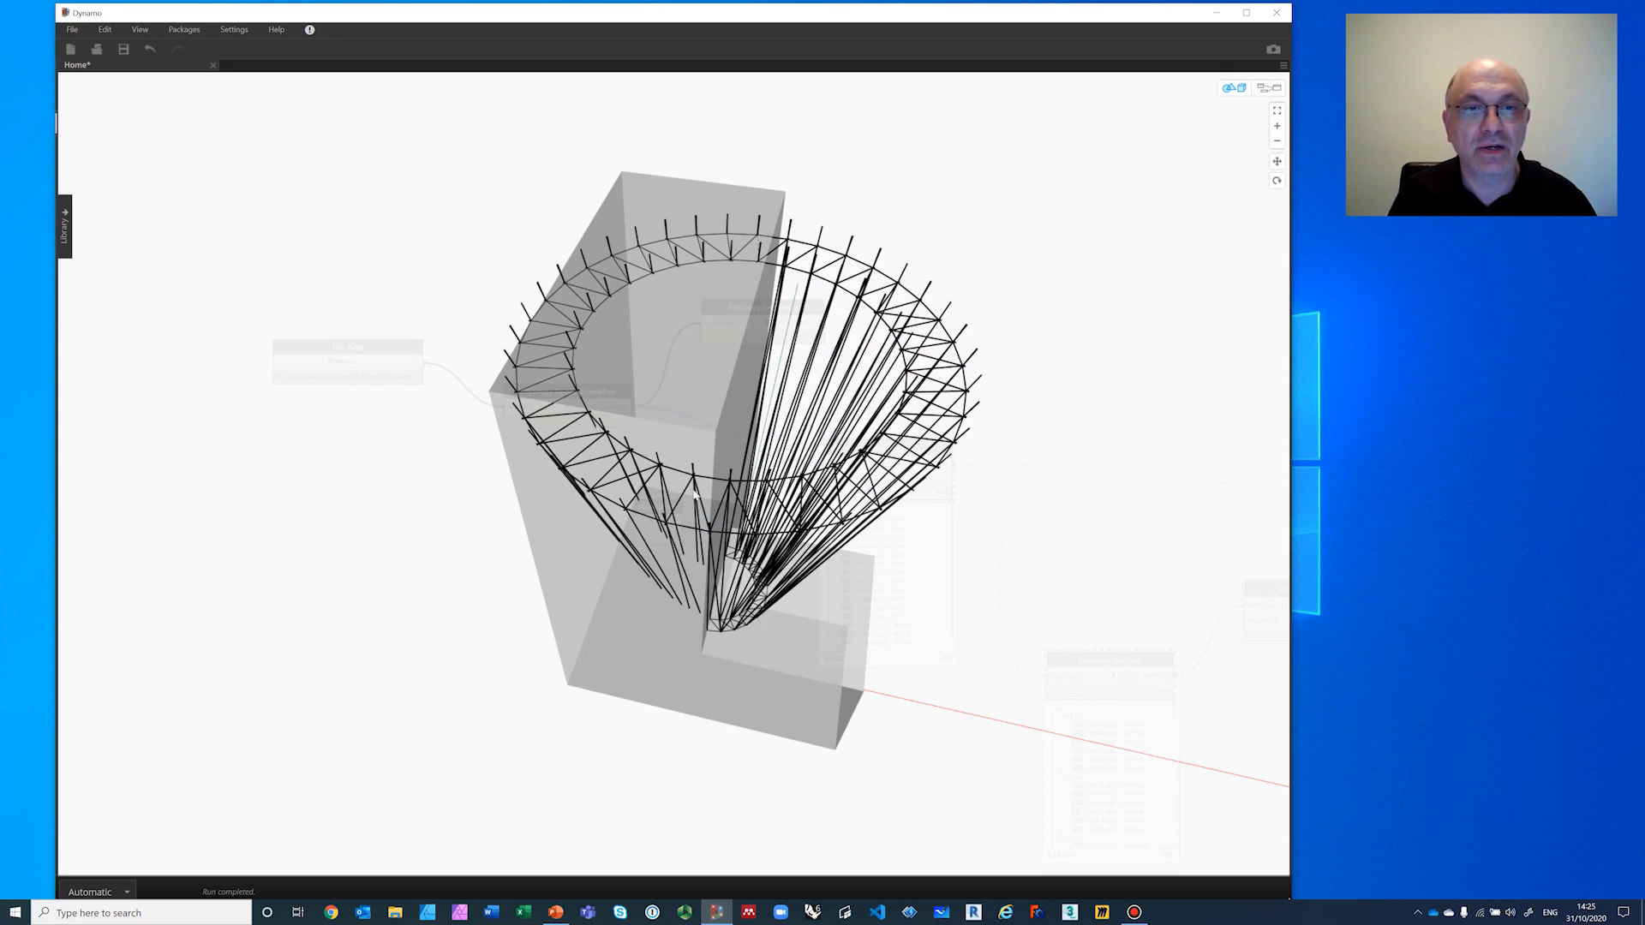
Step: Inspect the base and sides of the cone wireframe in the 3D geometry view, and return to the node graph
{"action": "scroll", "coordinate": [695, 494], "scroll_direction": "up", "scroll_amount": 1}
{"action": "right_click_drag", "start_coordinate": [795, 490], "coordinate": [803, 411]}
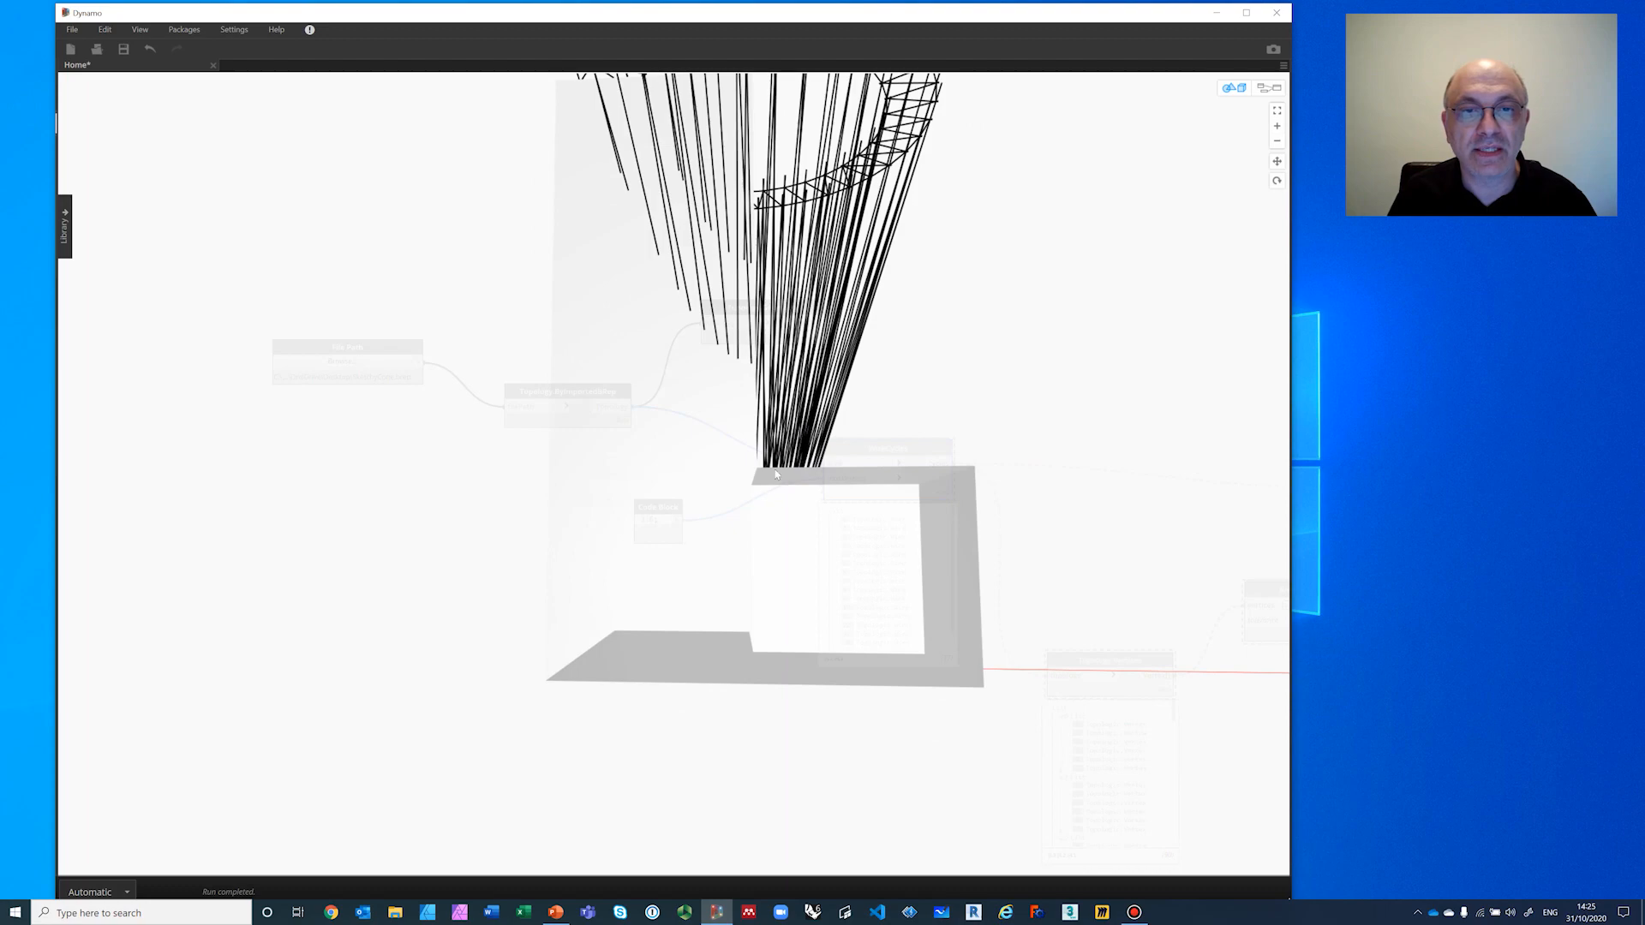
{"action": "scroll", "coordinate": [775, 480], "scroll_direction": "down", "scroll_amount": 1}
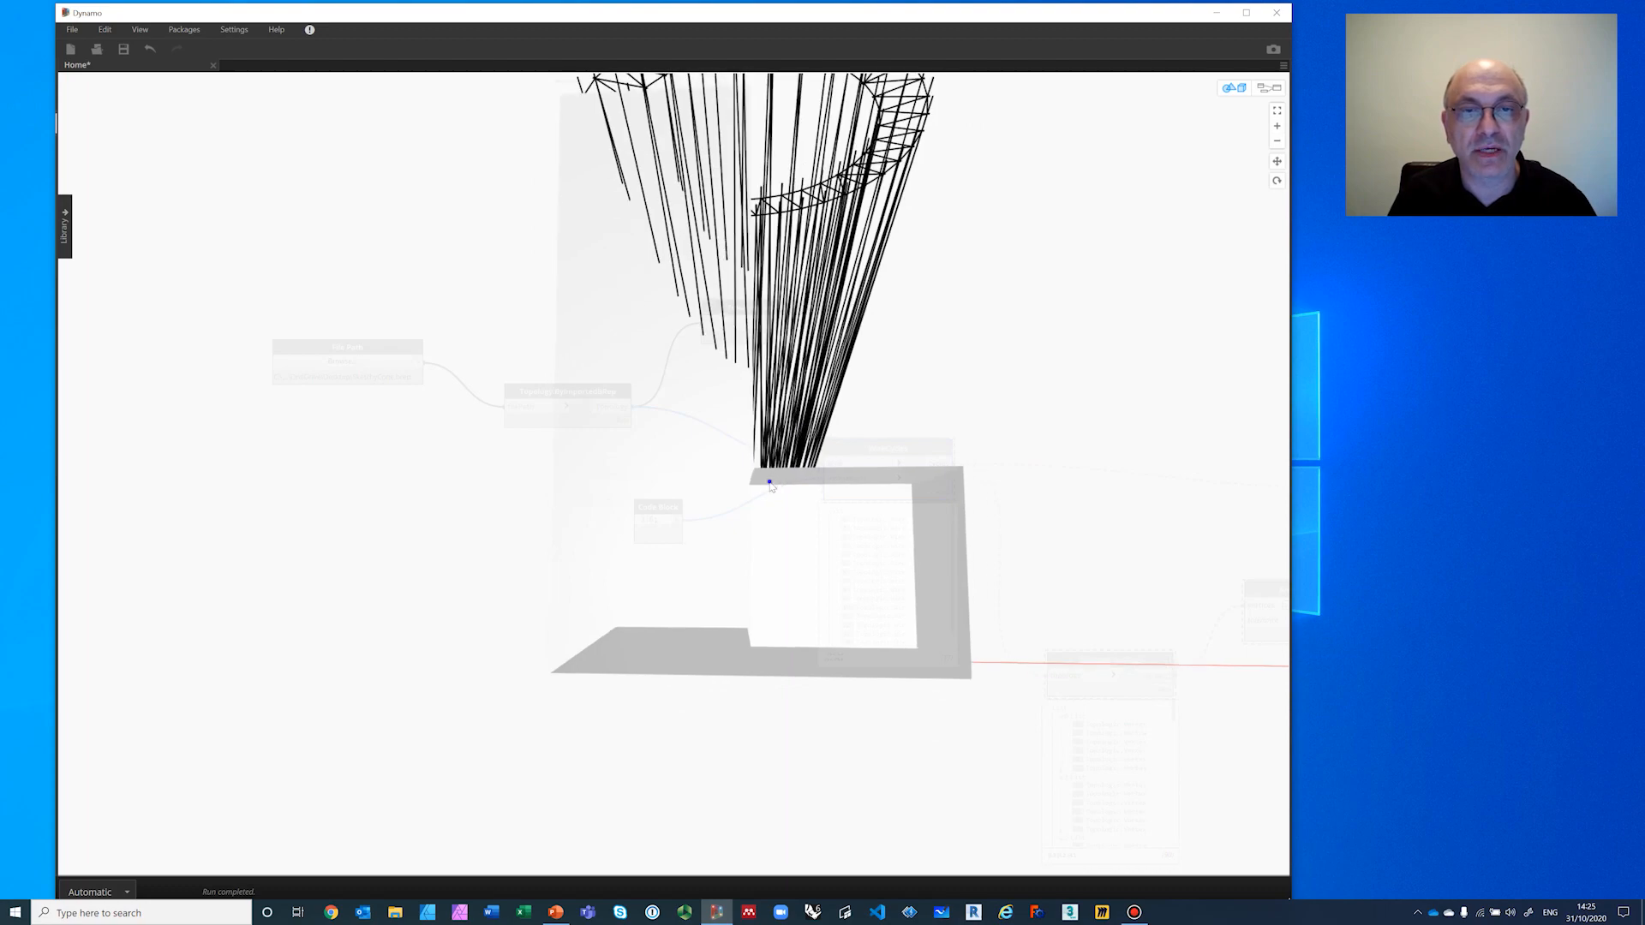
{"action": "mouse_move", "coordinate": [770, 486]}
{"action": "right_mouse_down"}
{"action": "mouse_move", "coordinate": [732, 528]}
{"action": "mouse_move", "coordinate": [737, 600]}
{"action": "right_mouse_up"}
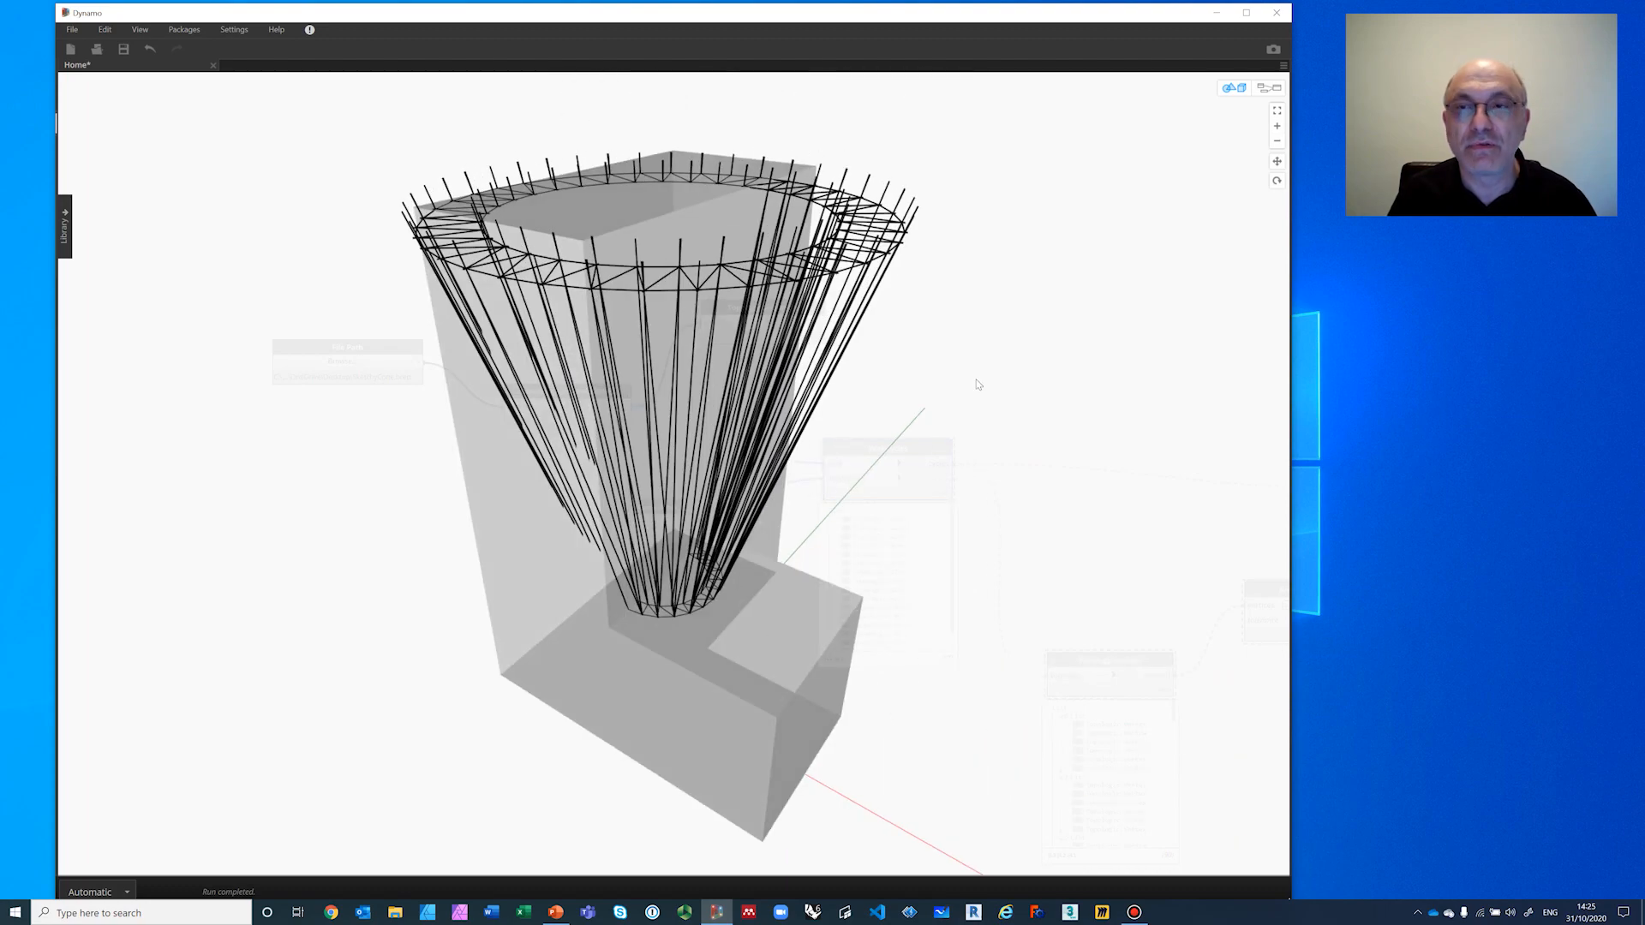
{"action": "left_click", "coordinate": [1272, 88]}
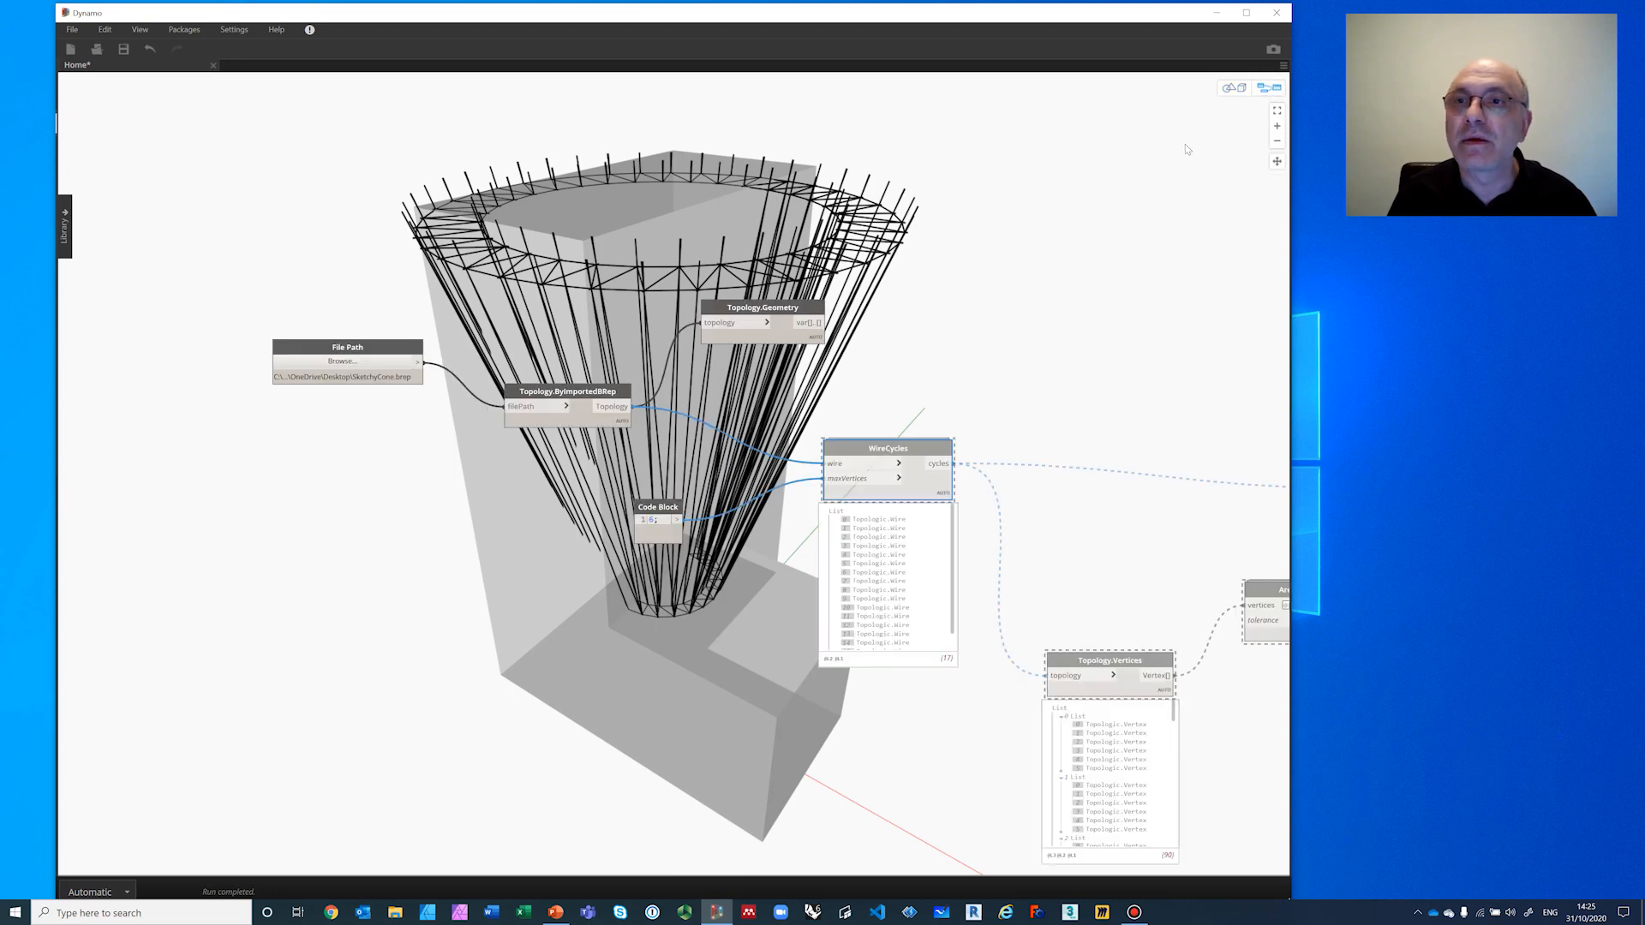
Step: Set the Code Block feeding maxVertices to 3 and unfreeze the WireCycles node so the downstream graph runs
{"action": "right_click", "coordinate": [917, 480]}
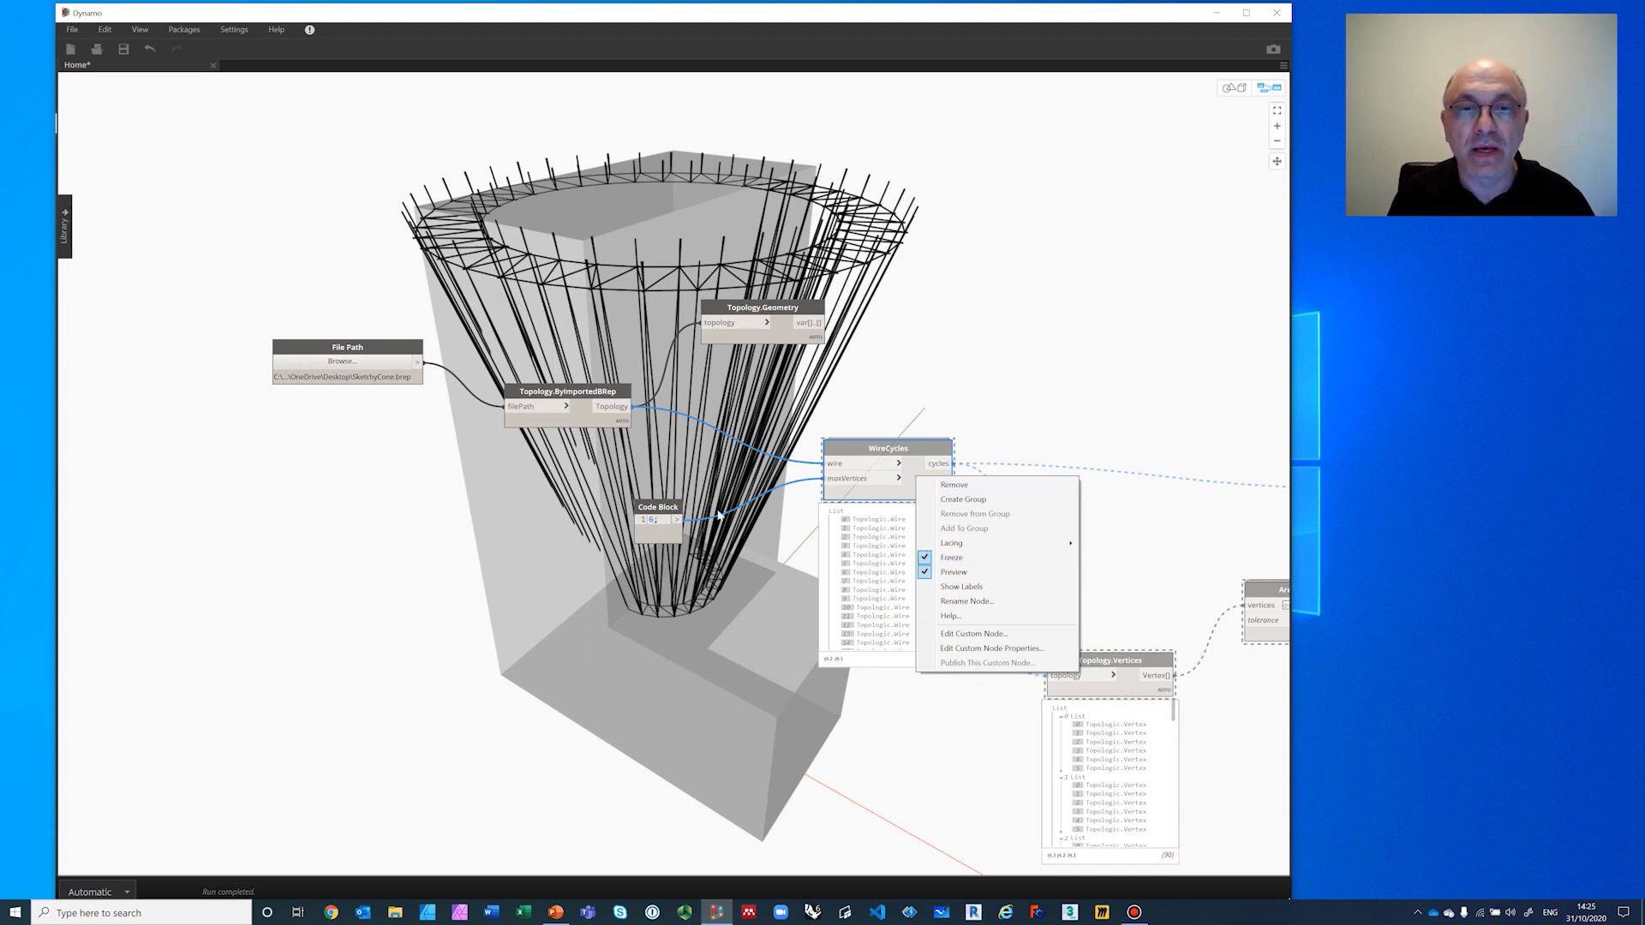
{"action": "left_click", "coordinate": [686, 558]}
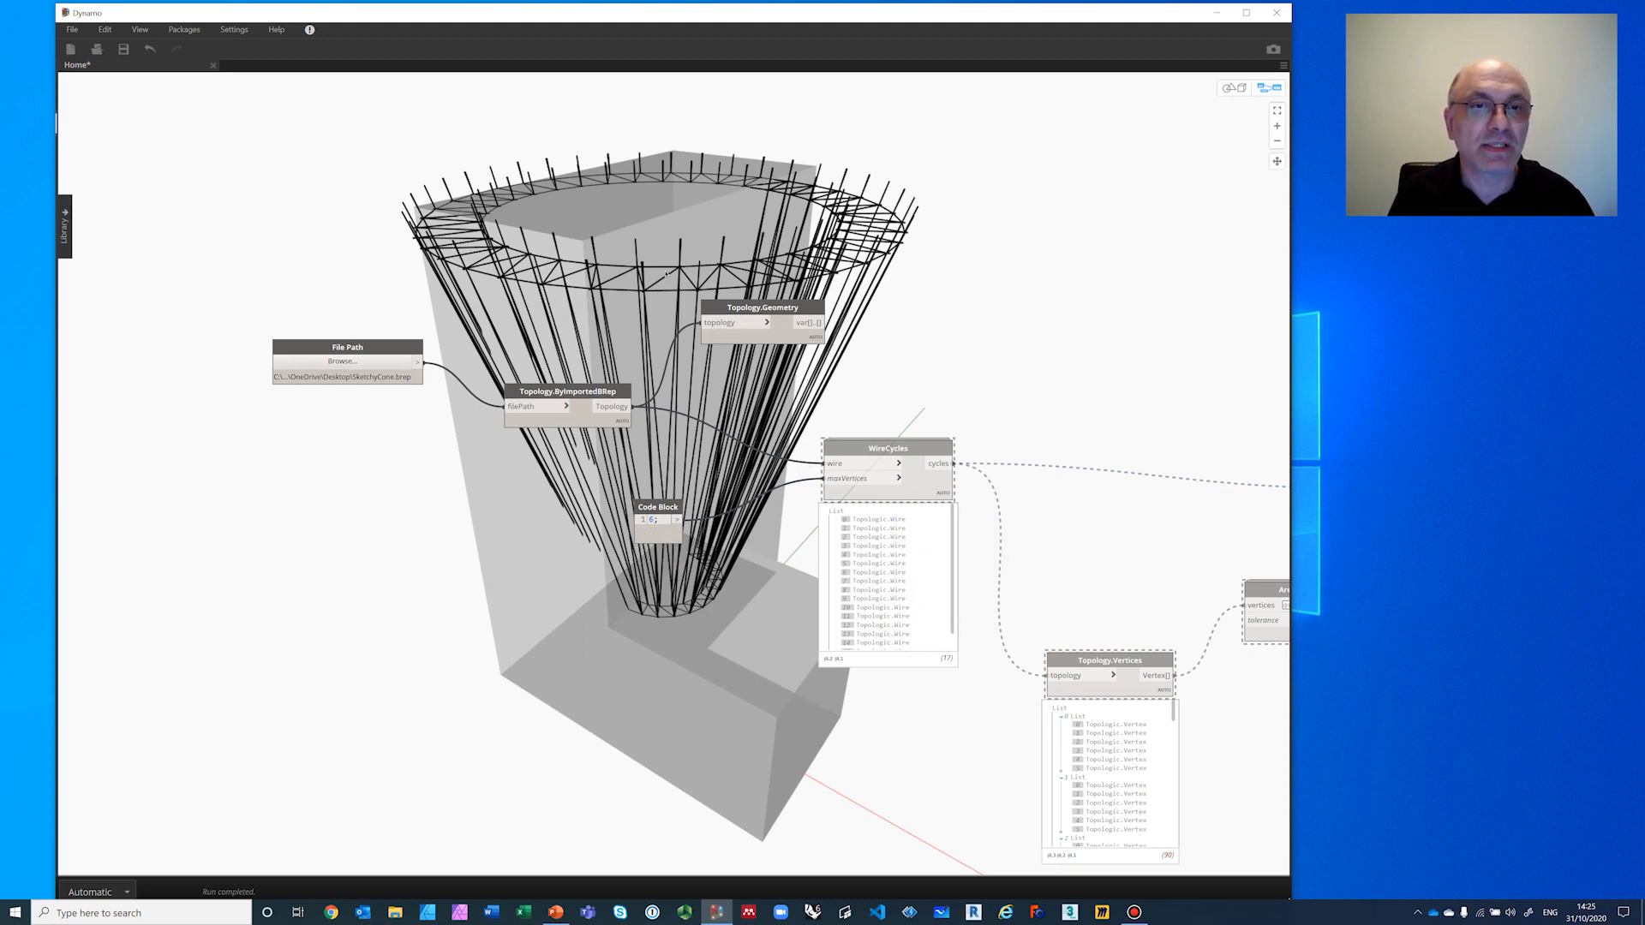
{"action": "left_click", "coordinate": [655, 521]}
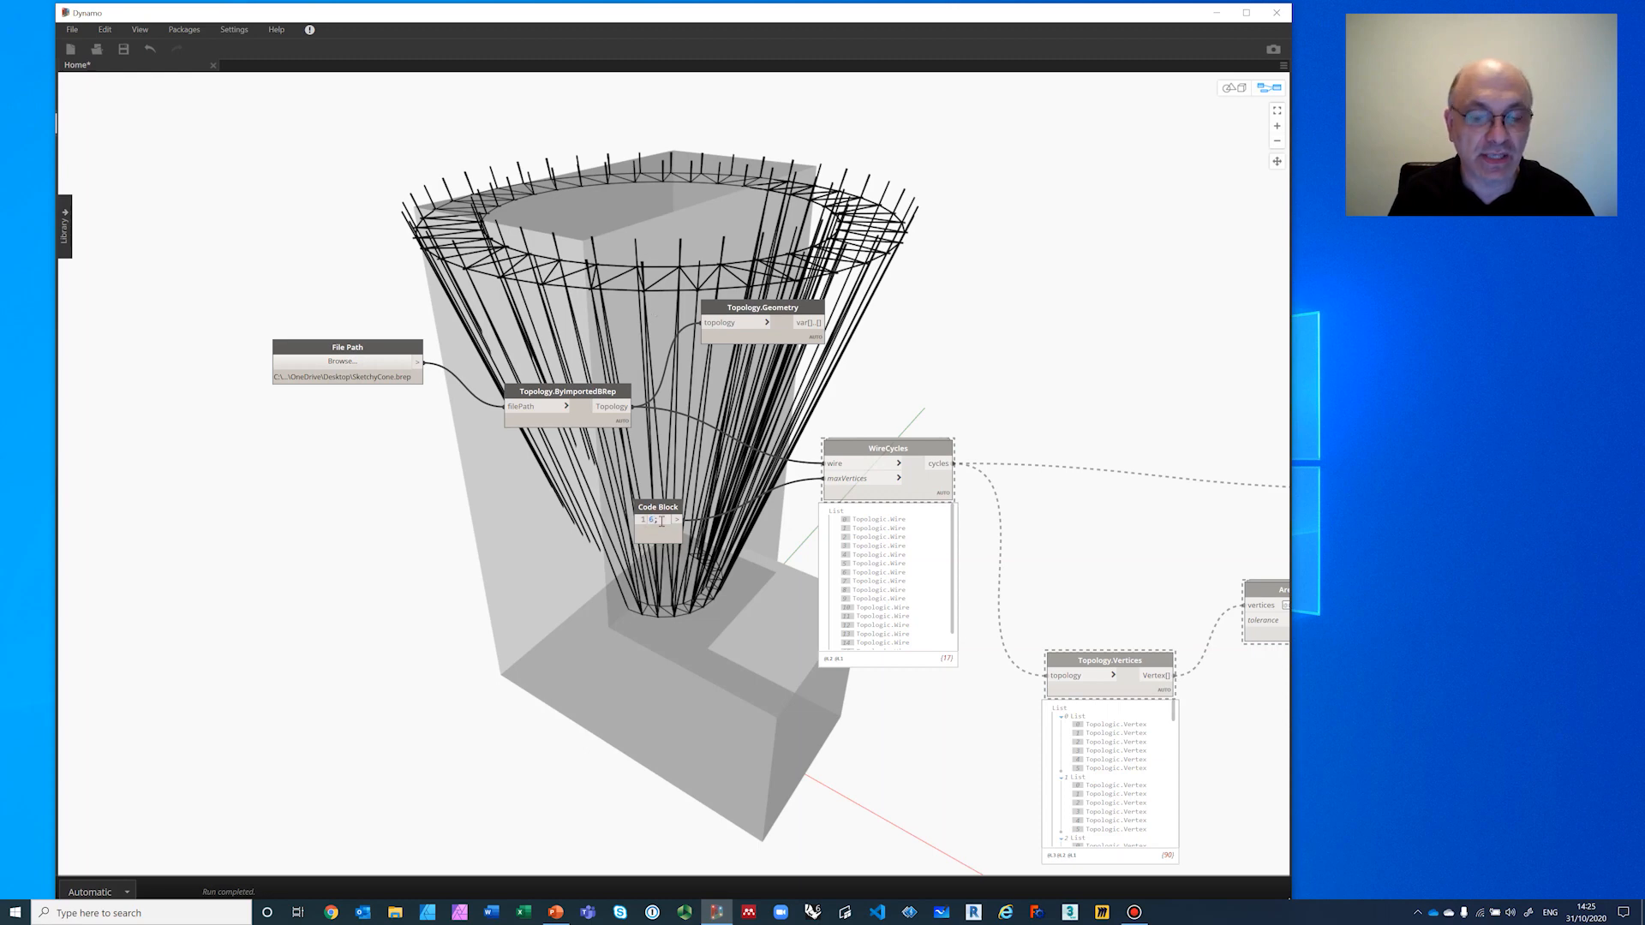
{"action": "key", "text": "BackSpace"}
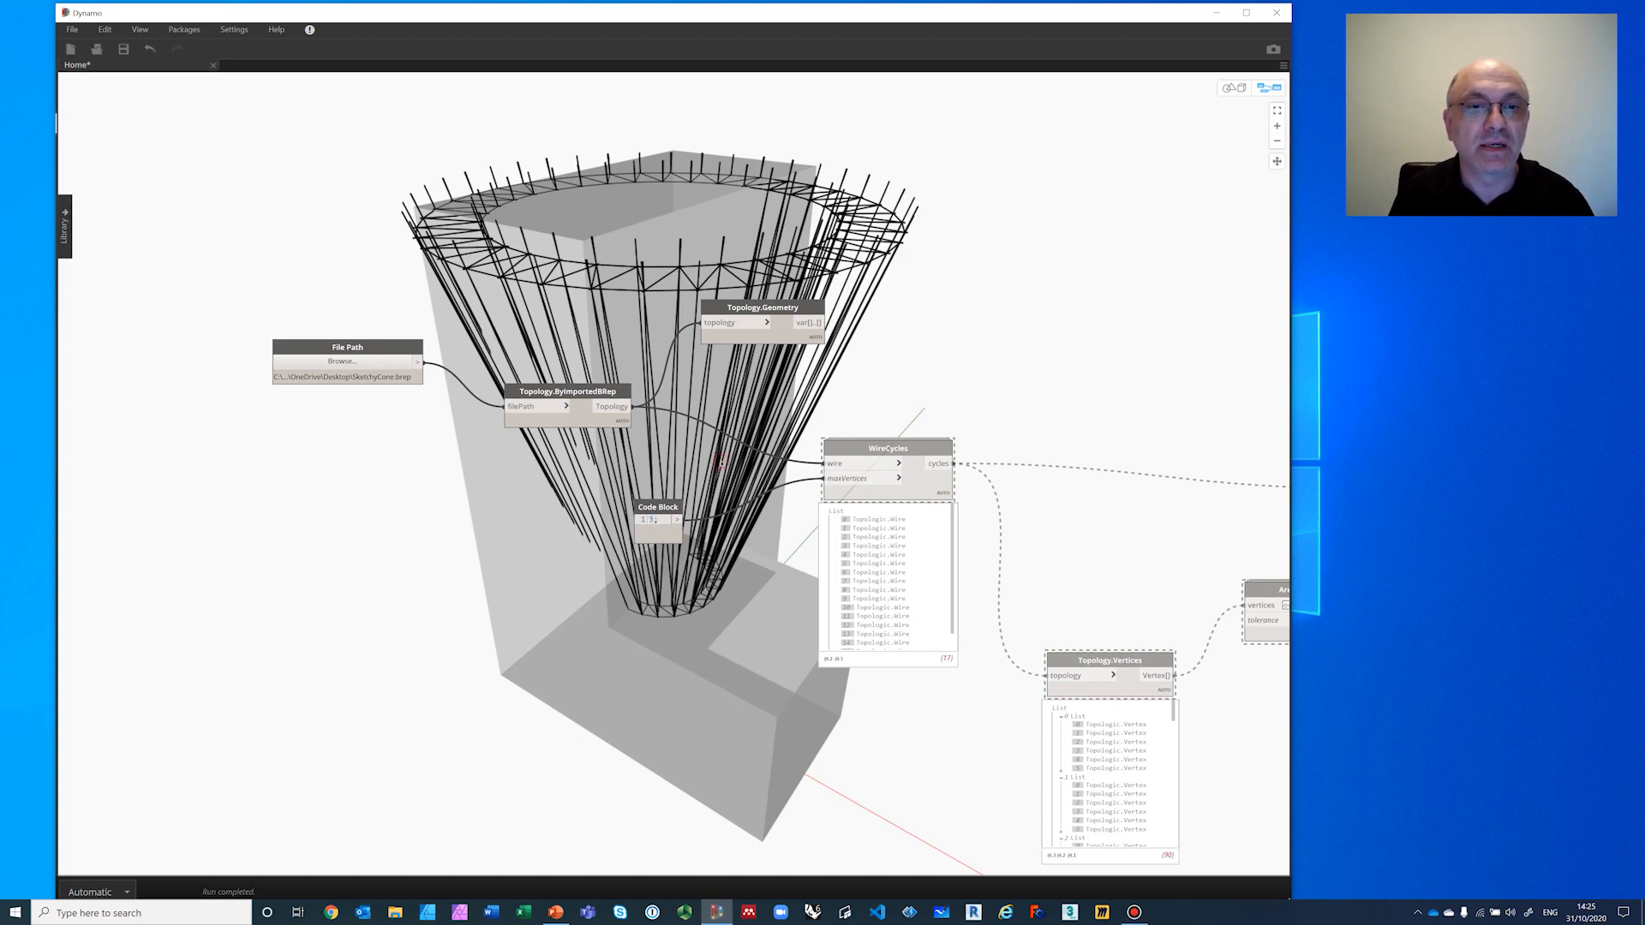
{"action": "right_click", "coordinate": [918, 487]}
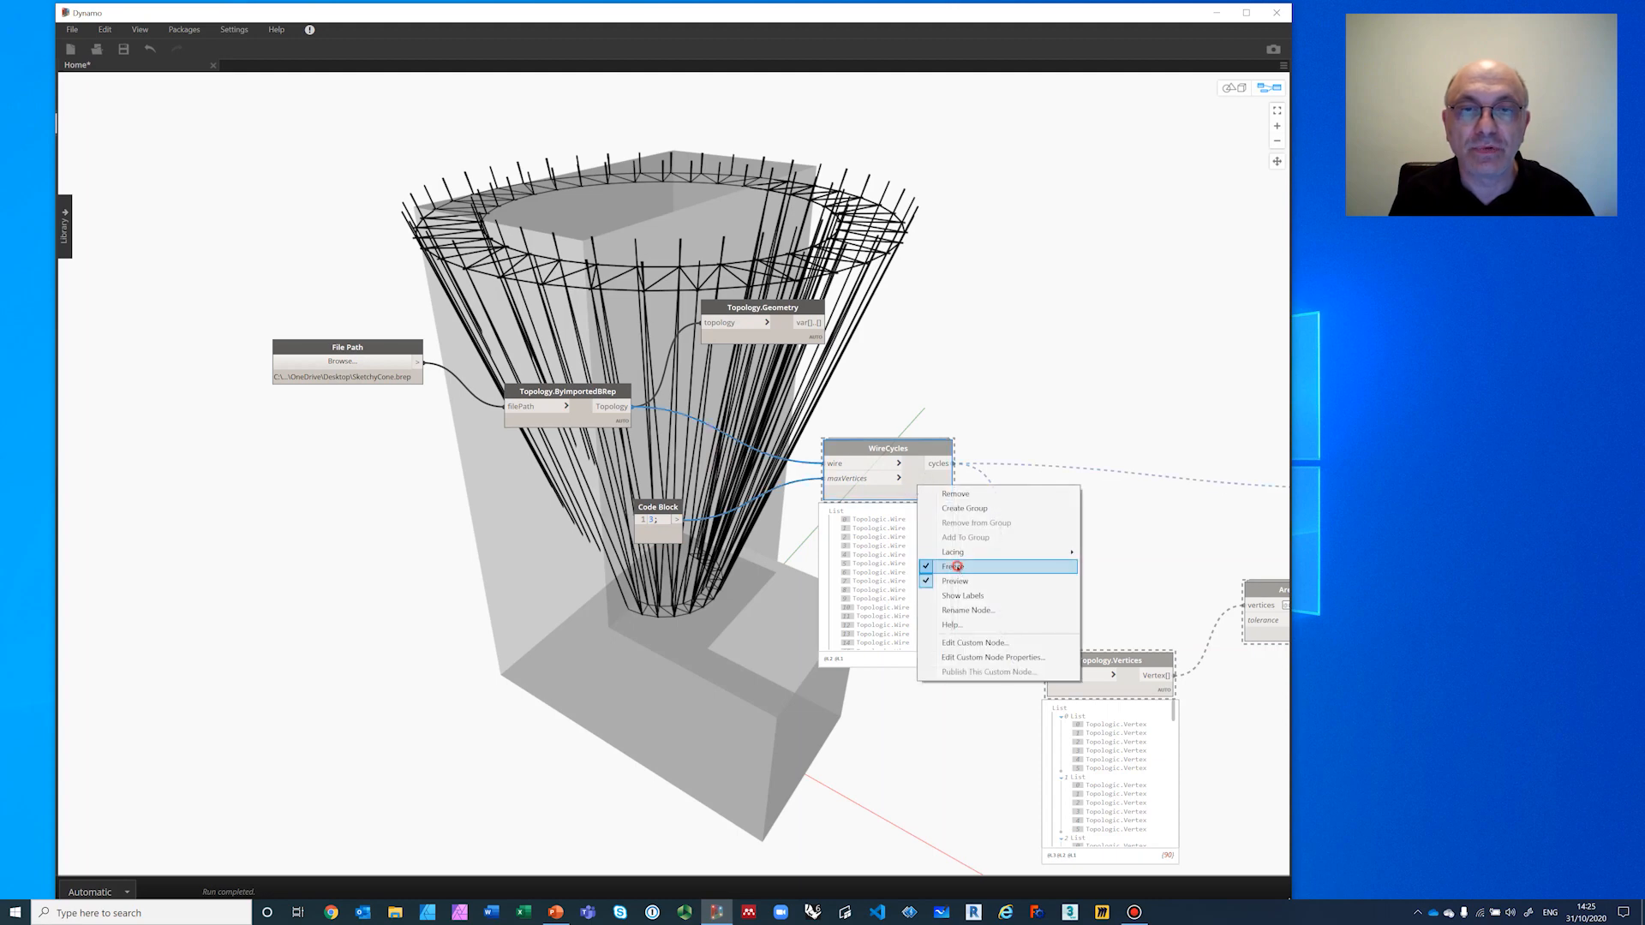
{"action": "left_click", "coordinate": [952, 567]}
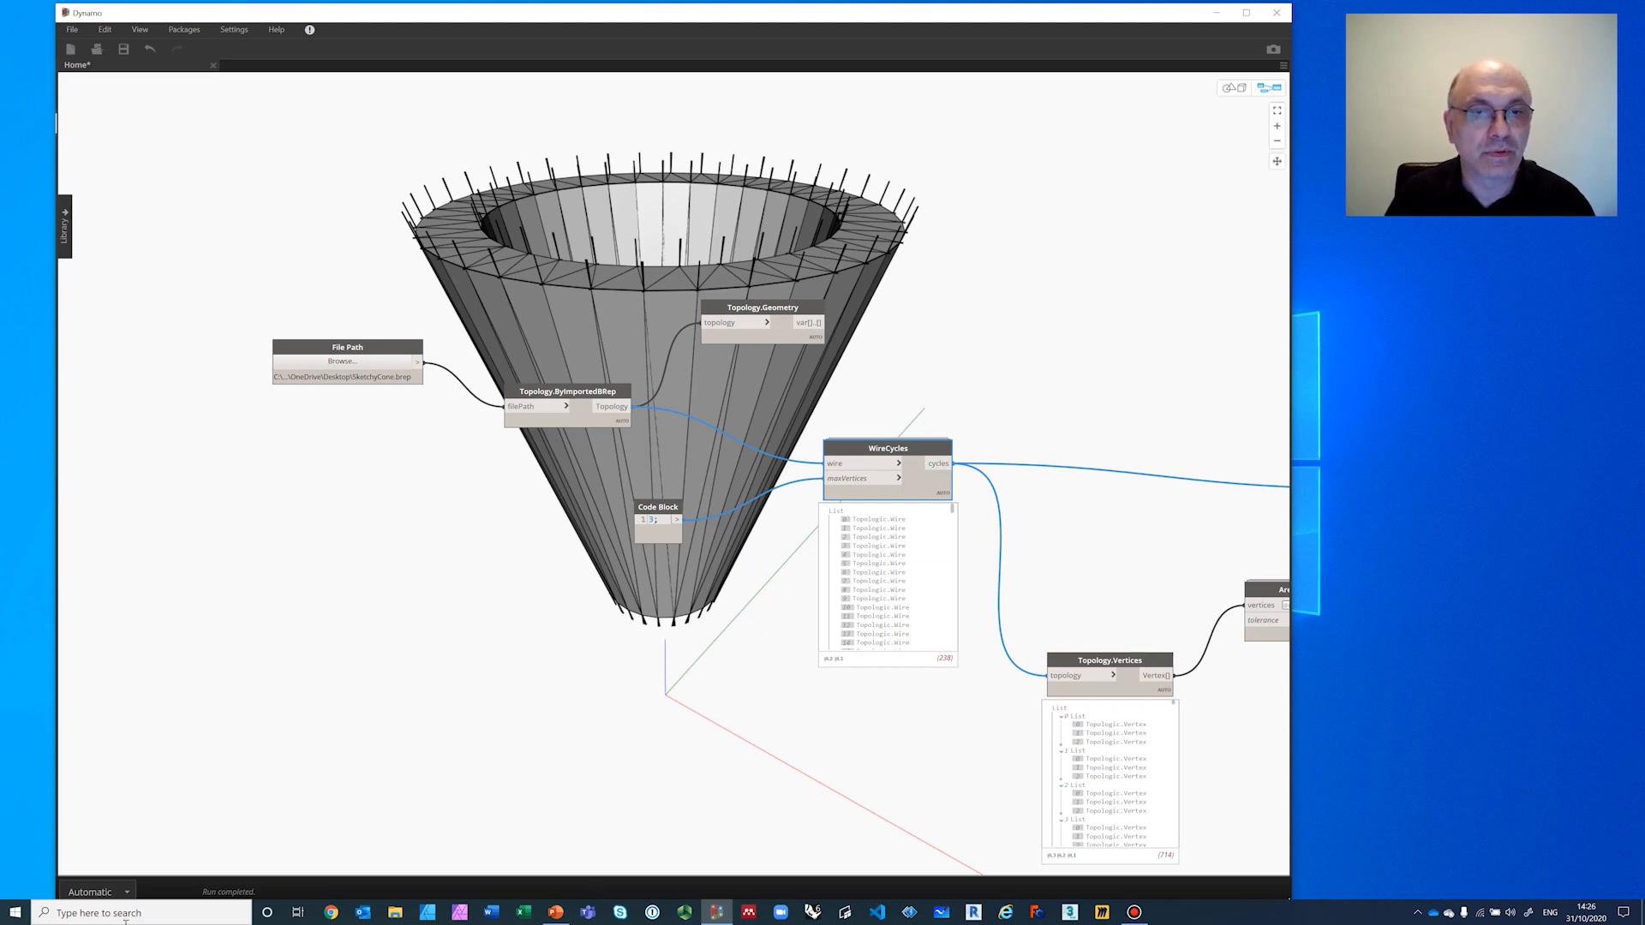
Step: Turn off the preview of the Topology.Geometry node that displays the imported BRep wireframe
{"action": "scroll", "coordinate": [476, 729], "scroll_direction": "up", "scroll_amount": 5}
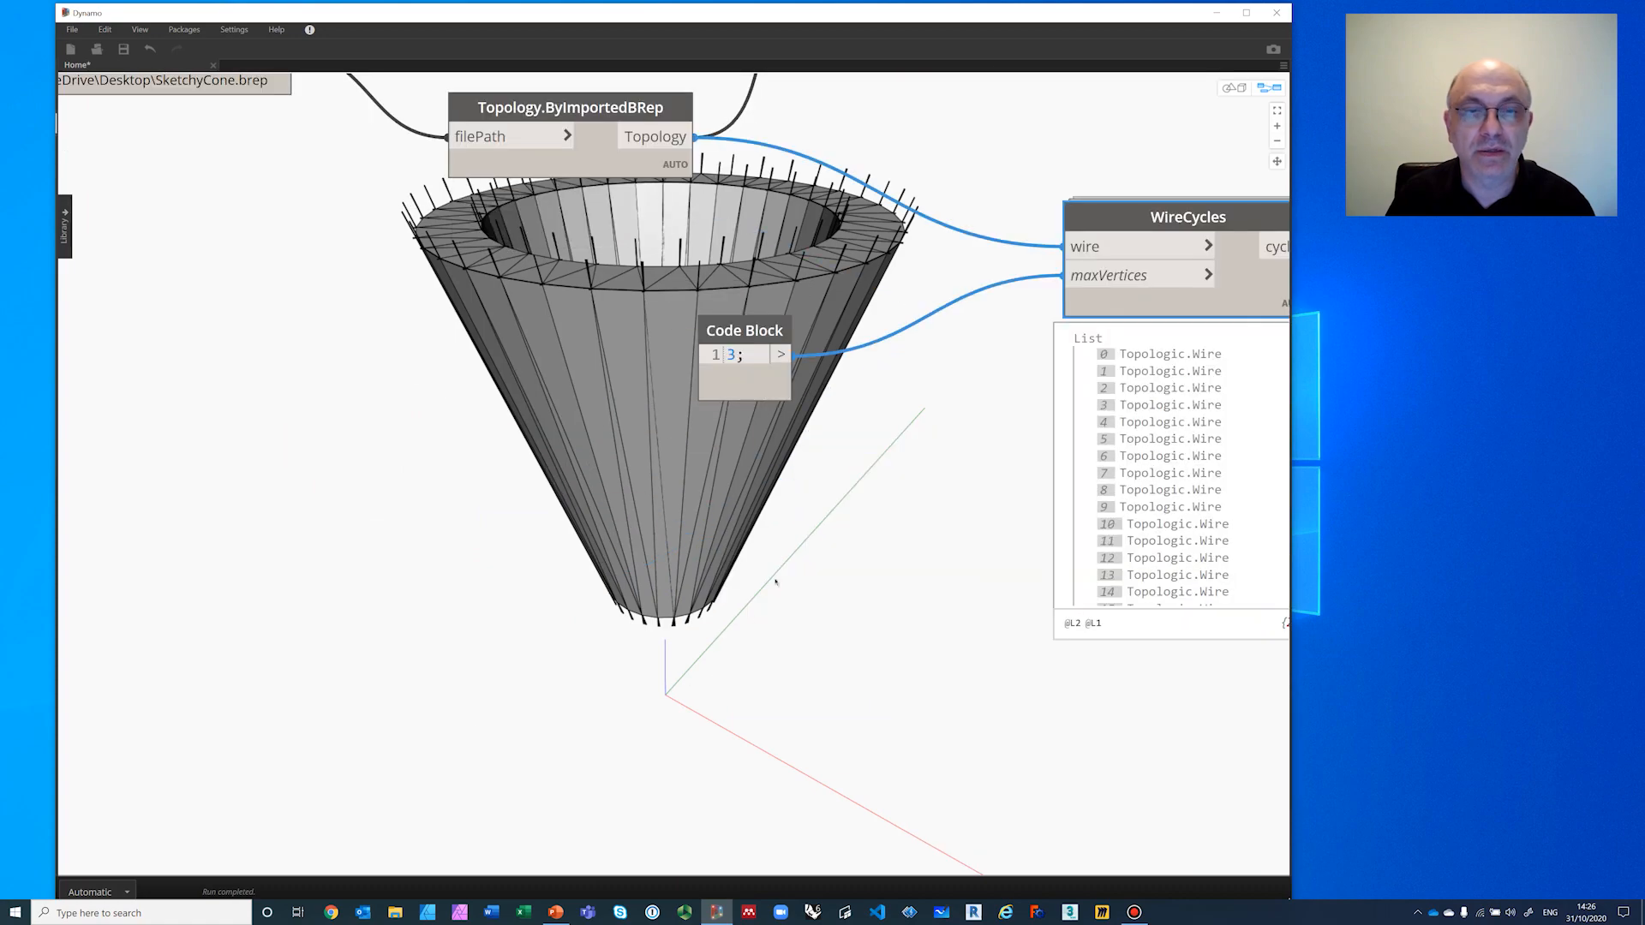
{"action": "scroll", "coordinate": [793, 582], "scroll_direction": "down", "scroll_amount": 3}
{"action": "middle_click_drag", "start_coordinate": [827, 533], "coordinate": [467, 671]}
{"action": "left_click", "coordinate": [575, 361]}
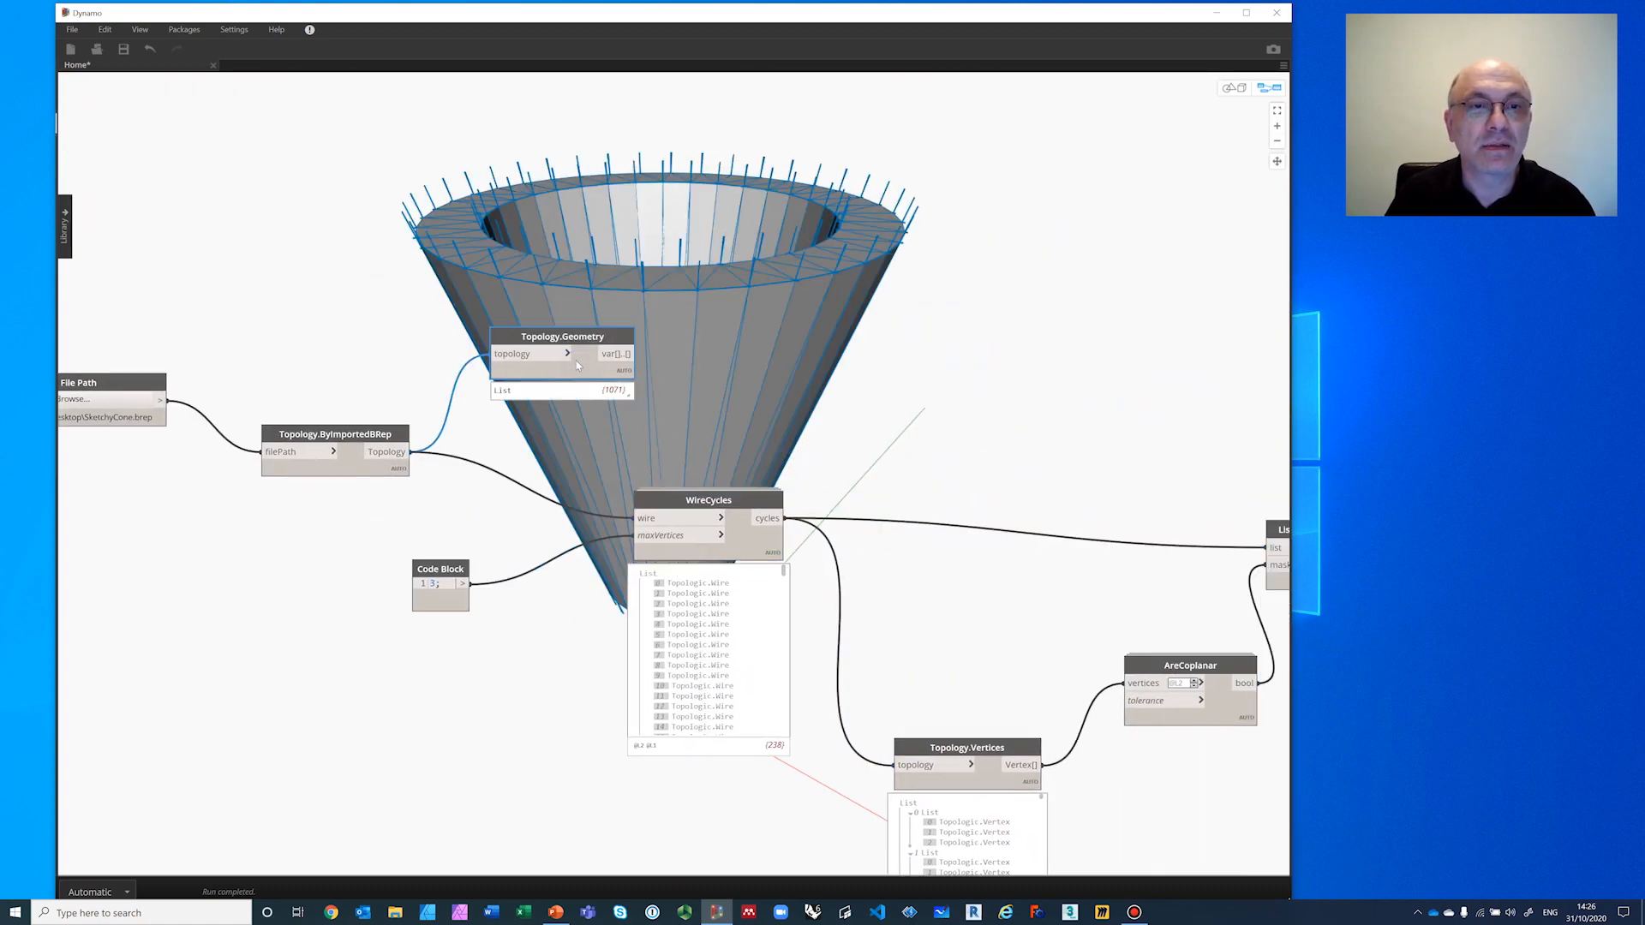
{"action": "right_click", "coordinate": [576, 361]}
{"action": "left_click", "coordinate": [619, 458]}
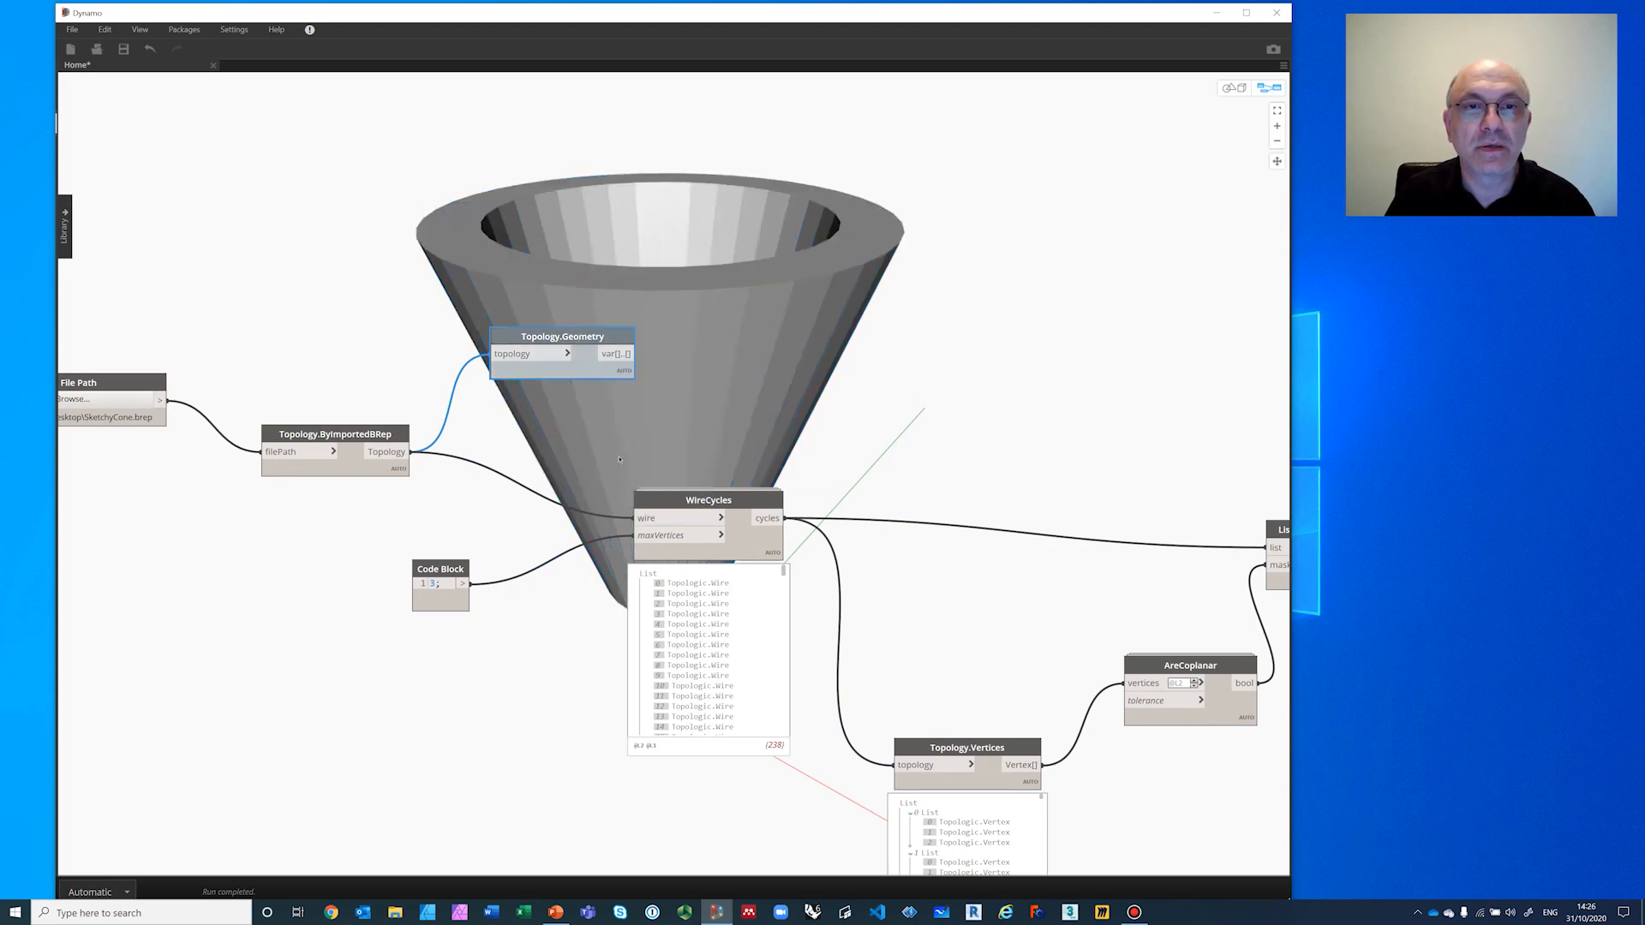
Step: Inspect the generated hollow cone in the 3D geometry view and switch back to the node graph
{"action": "middle_click_drag", "start_coordinate": [725, 391], "coordinate": [506, 513]}
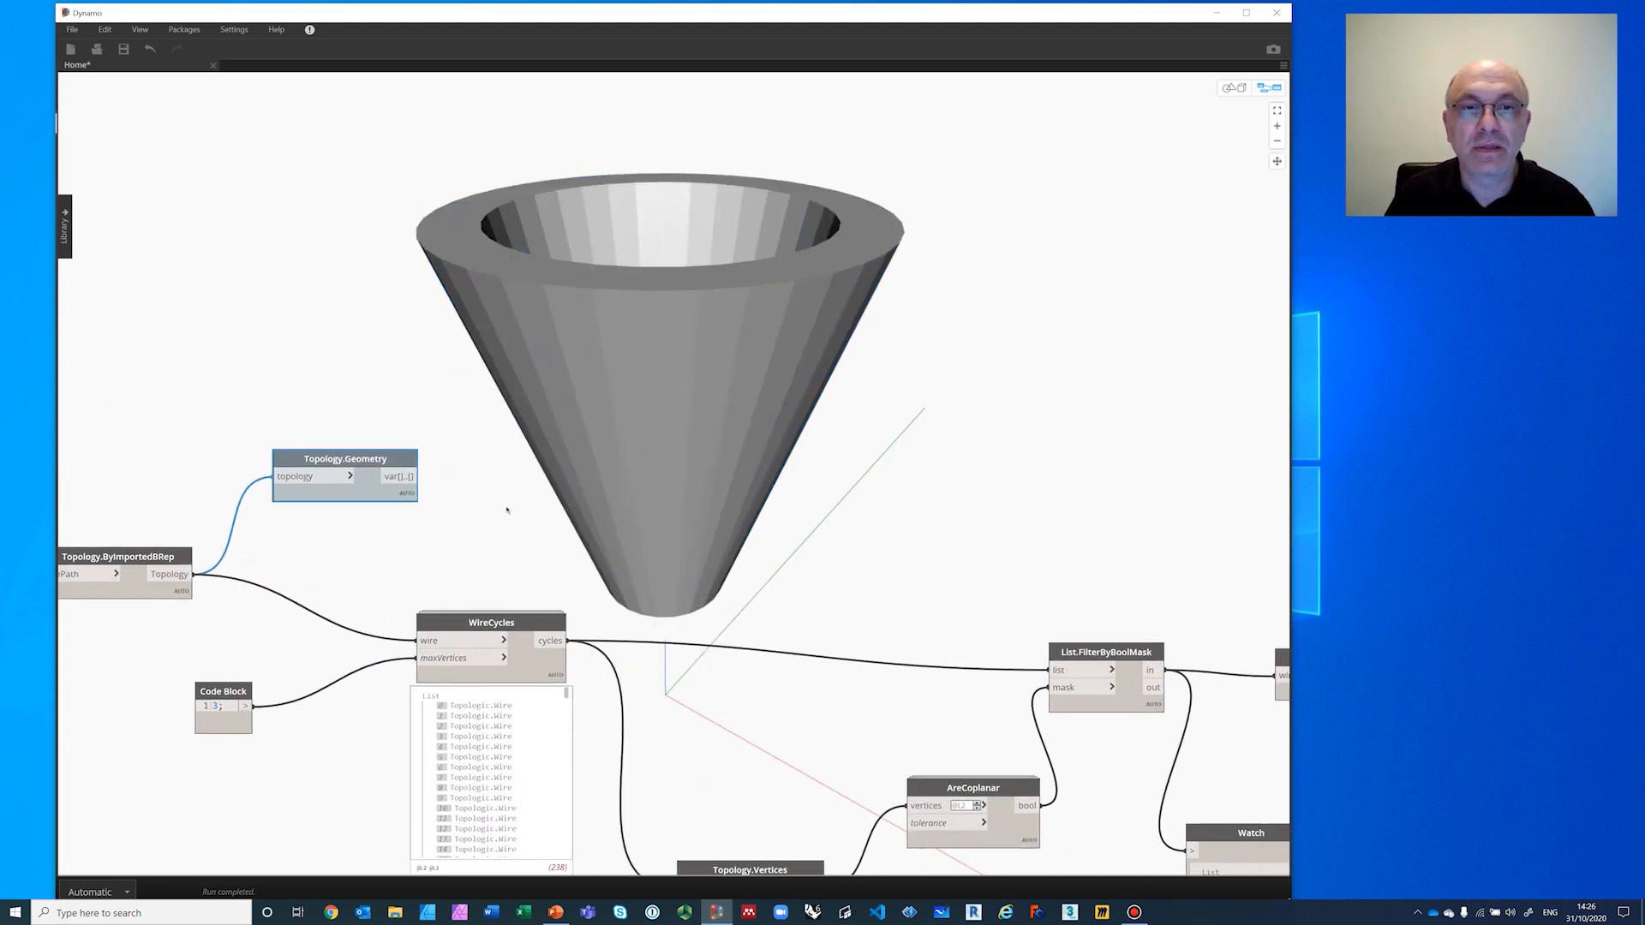
{"action": "left_click", "coordinate": [1233, 87]}
{"action": "mouse_move", "coordinate": [731, 349]}
{"action": "right_mouse_down"}
{"action": "mouse_move", "coordinate": [696, 413]}
{"action": "mouse_move", "coordinate": [750, 326]}
{"action": "mouse_move", "coordinate": [743, 344]}
{"action": "right_mouse_up"}
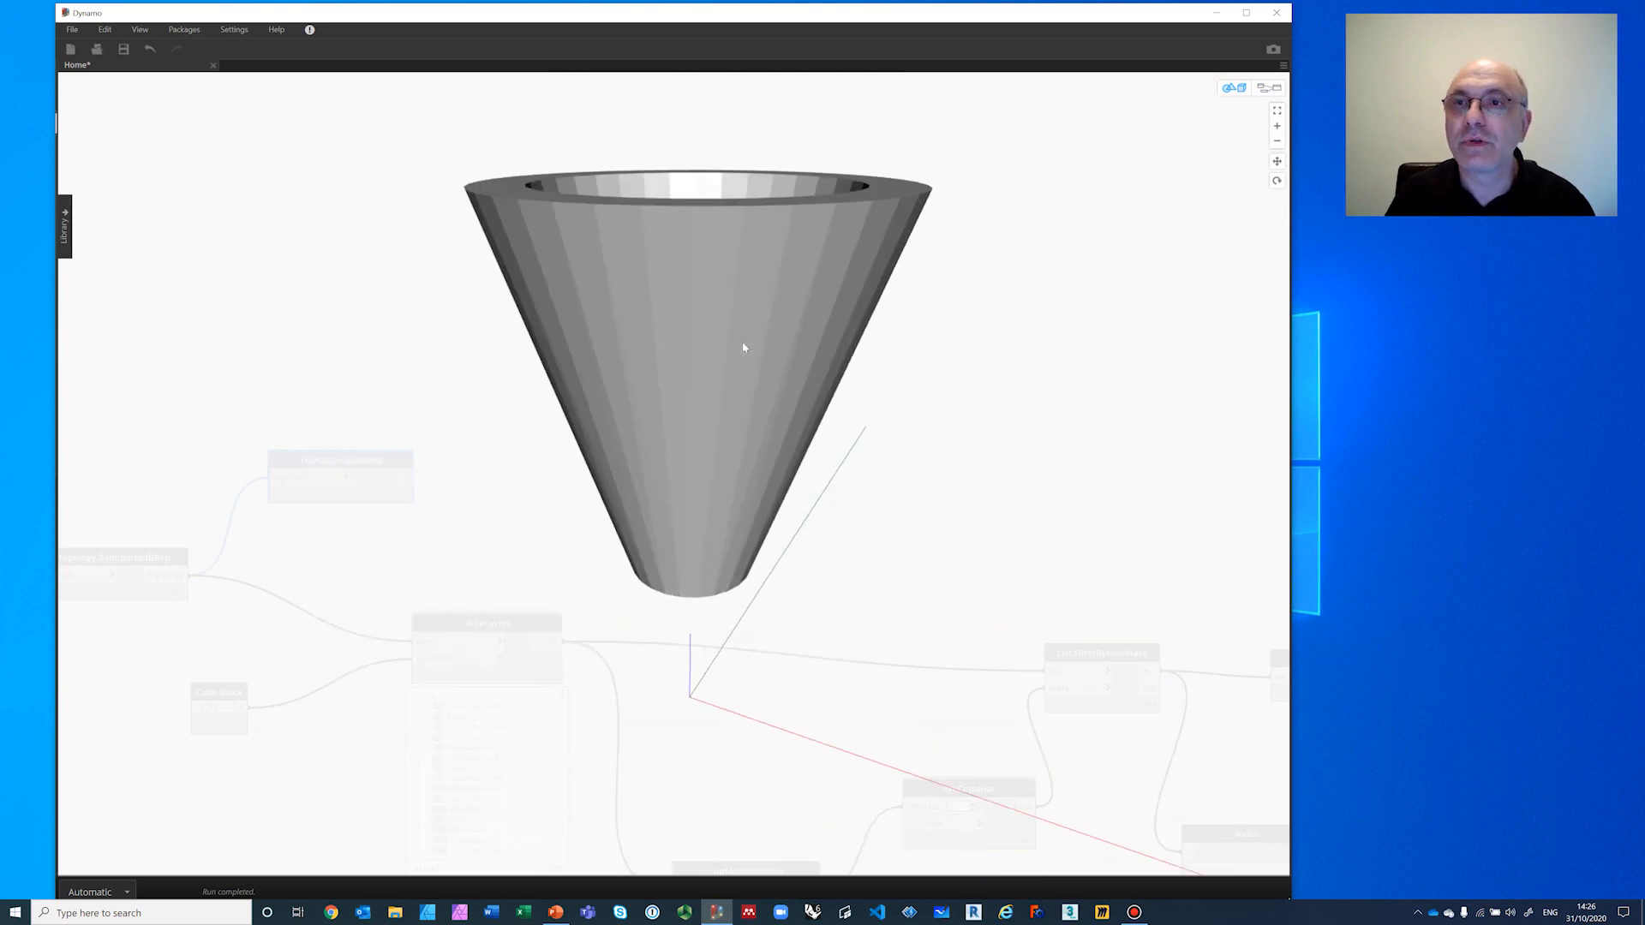
{"action": "left_click", "coordinate": [1269, 87]}
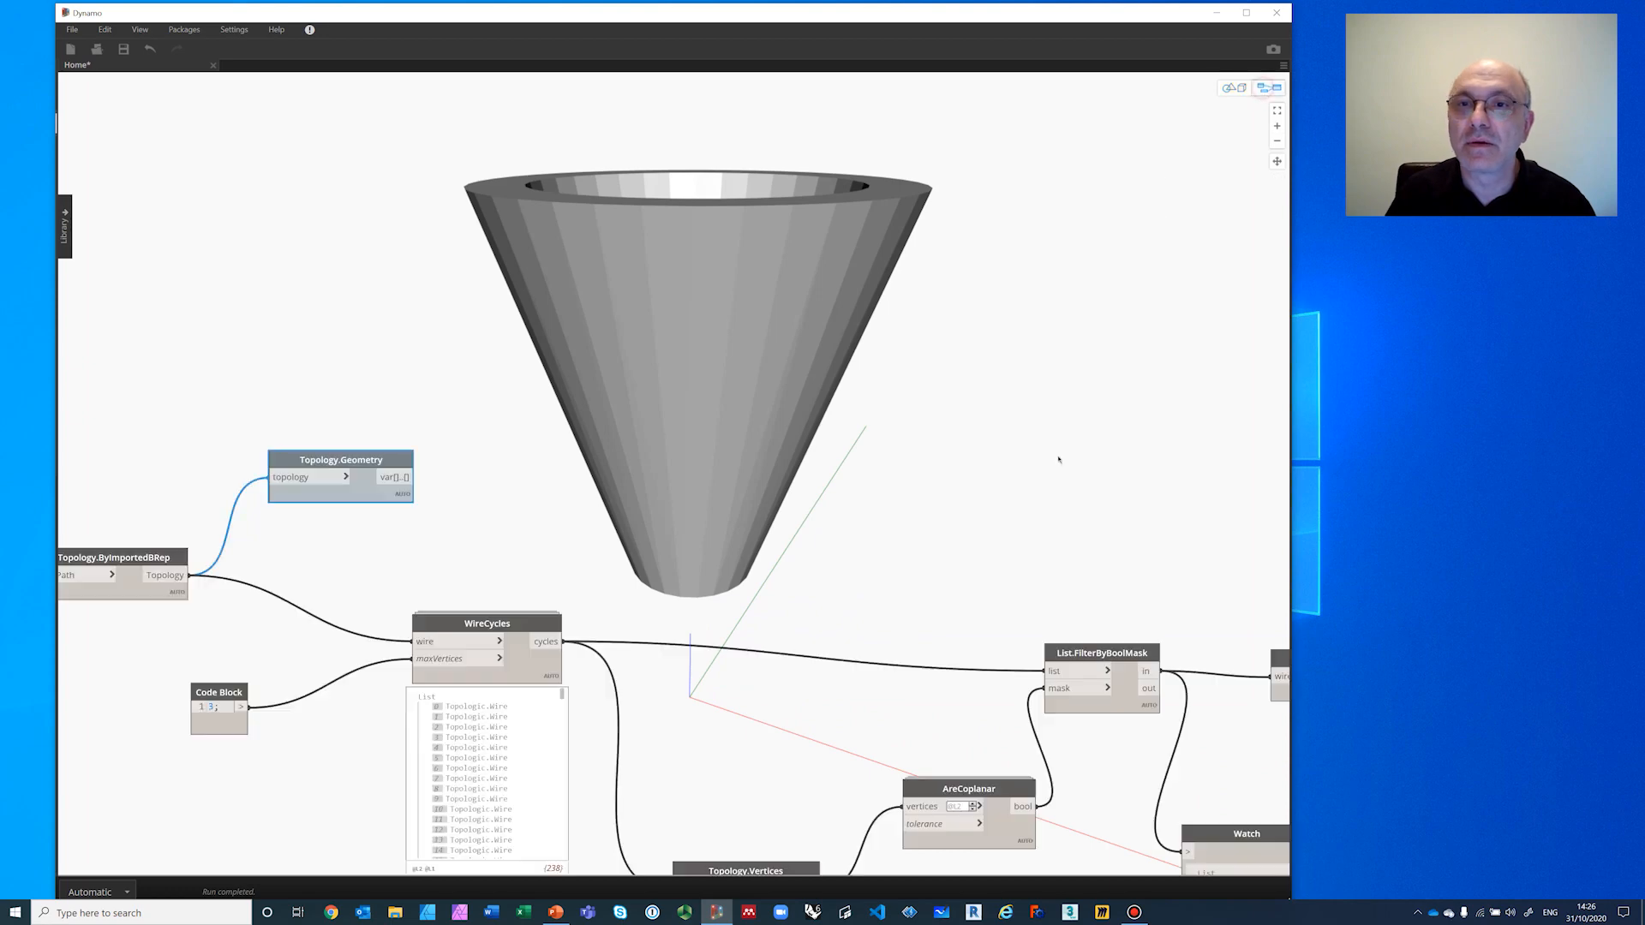
Step: Check the output previews of the Cell.ByFaces node and the Topology.Geometry node at the end of the graph
{"action": "middle_click_drag", "start_coordinate": [742, 392], "coordinate": [104, 250]}
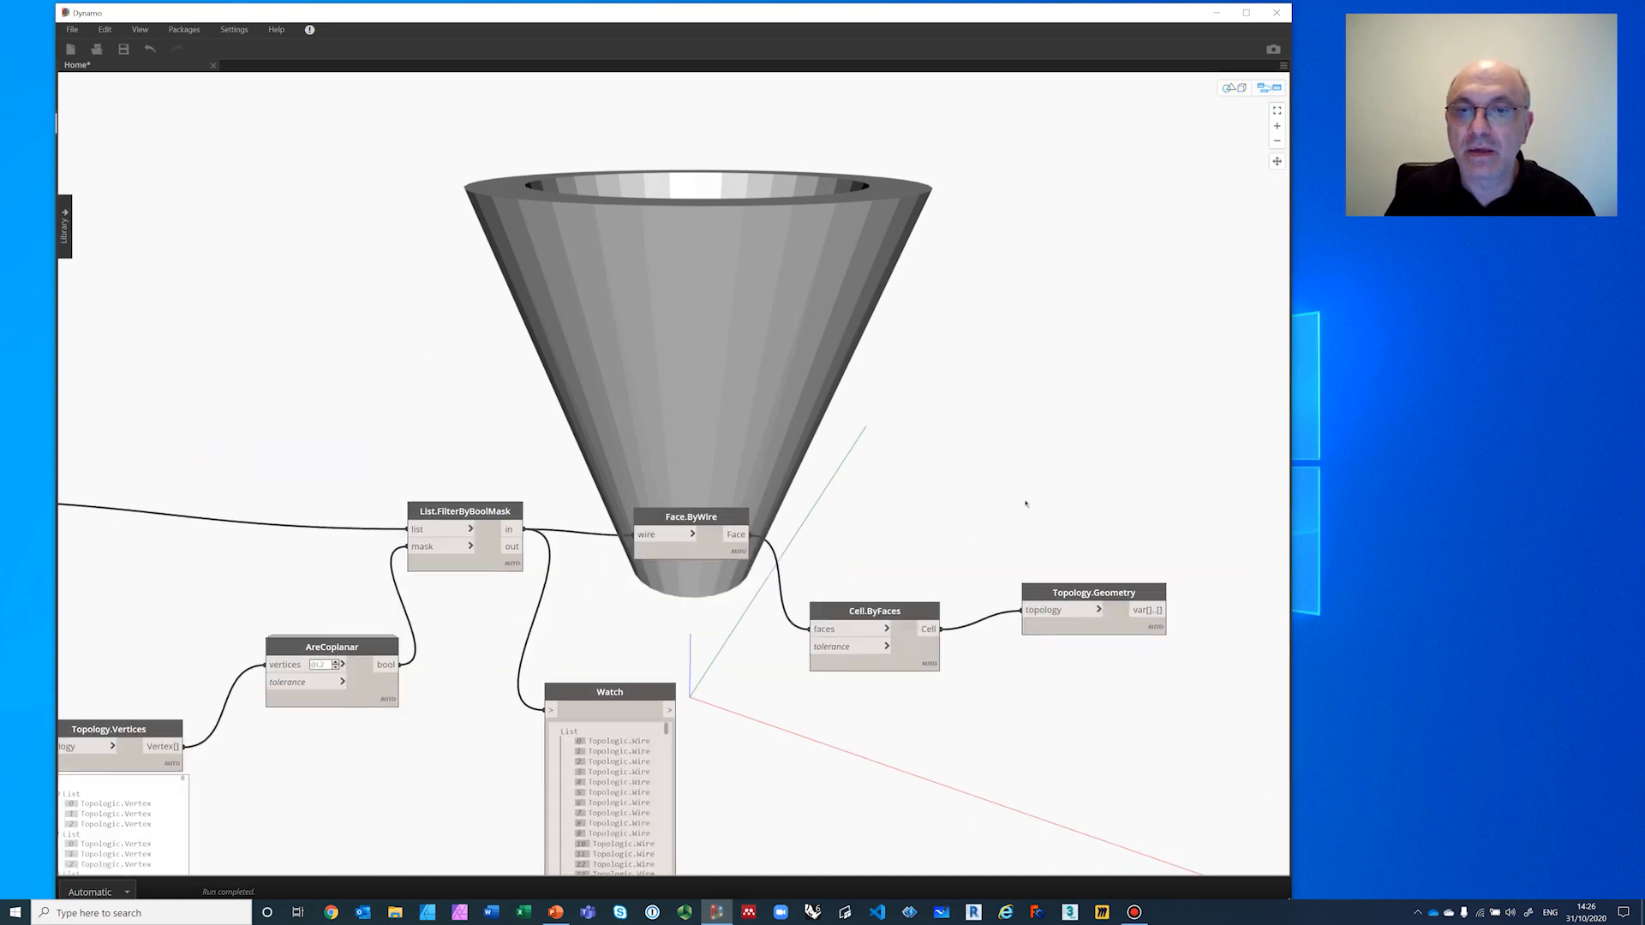
{"action": "middle_click_drag", "start_coordinate": [1025, 504], "coordinate": [903, 424]}
{"action": "mouse_move", "coordinate": [810, 551]}
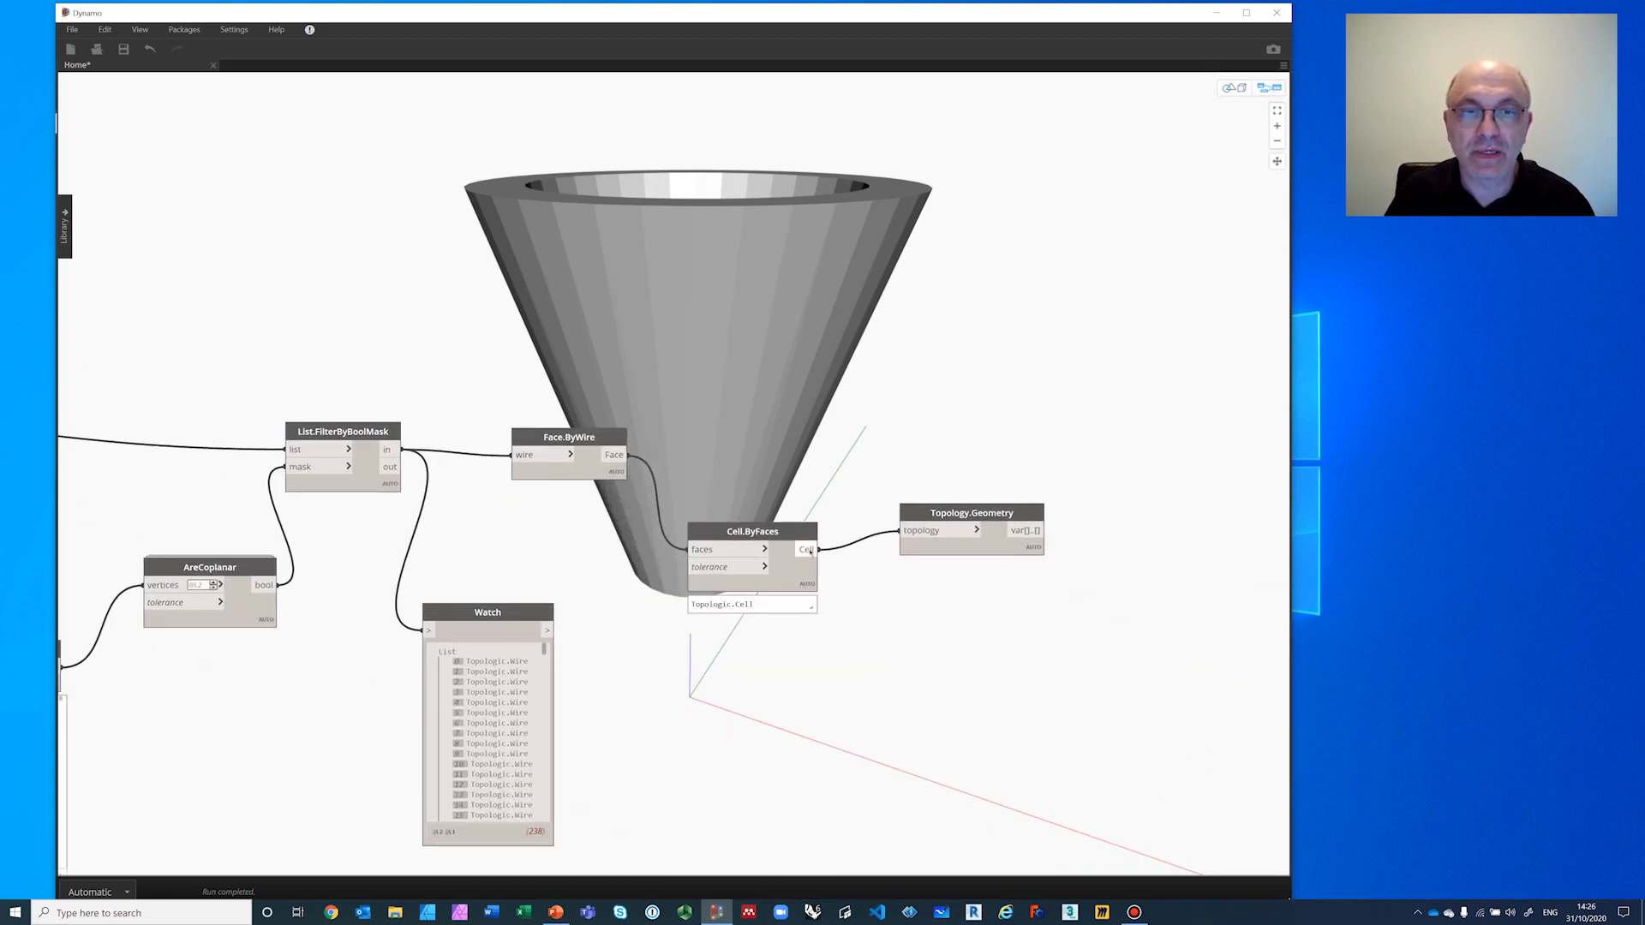
{"action": "mouse_move", "coordinate": [1030, 532]}
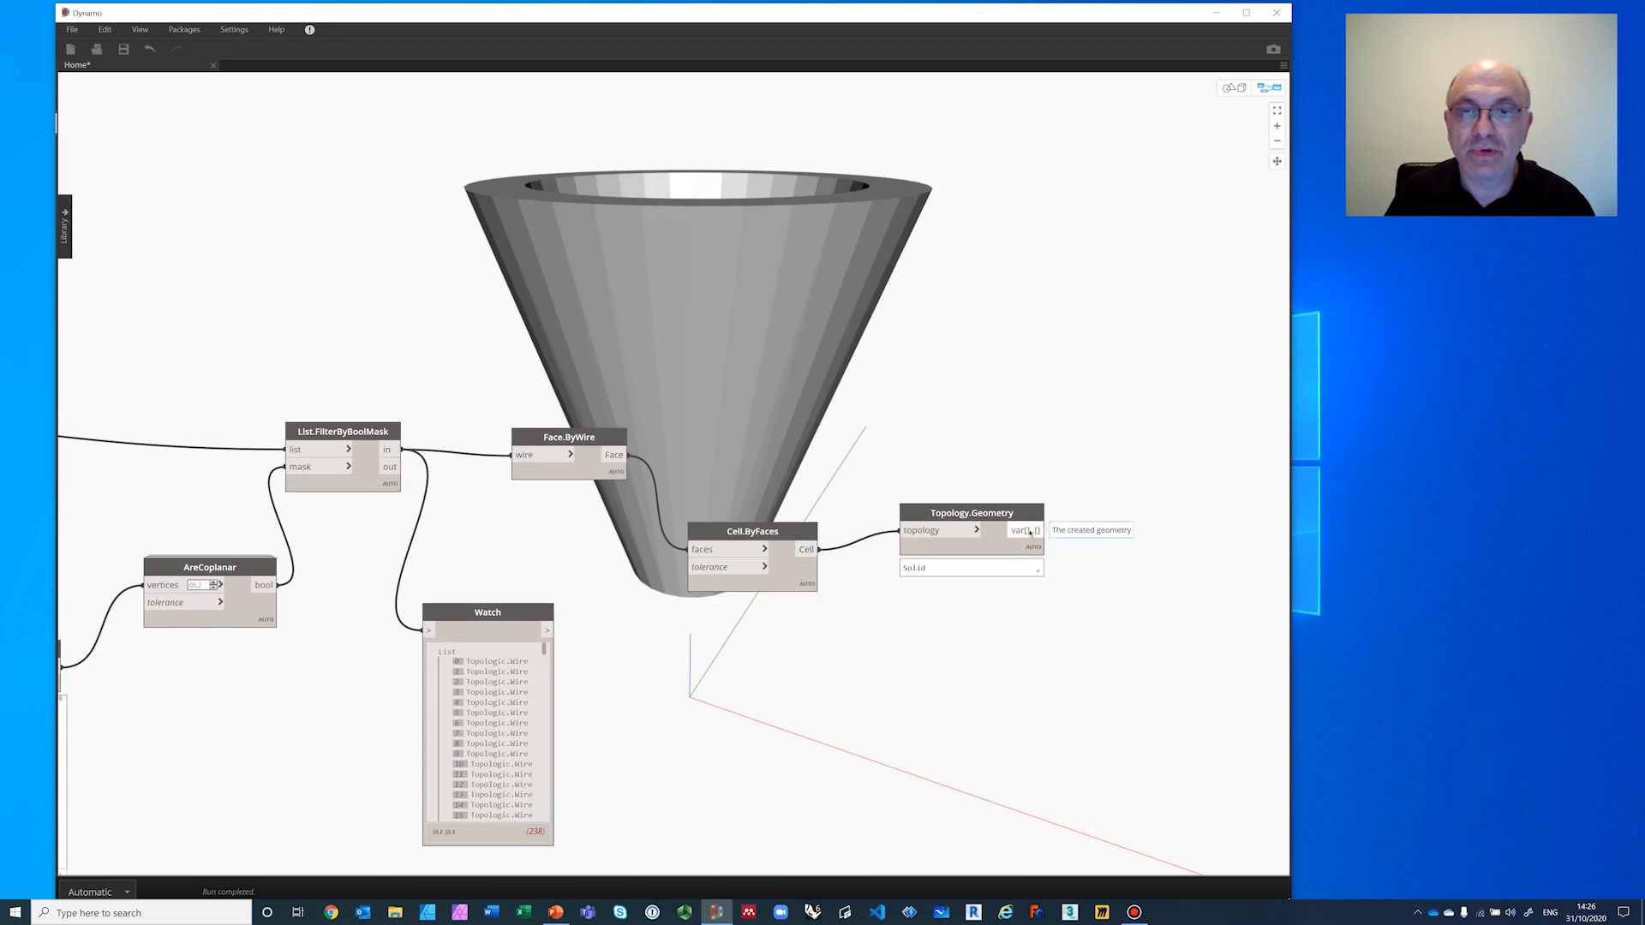